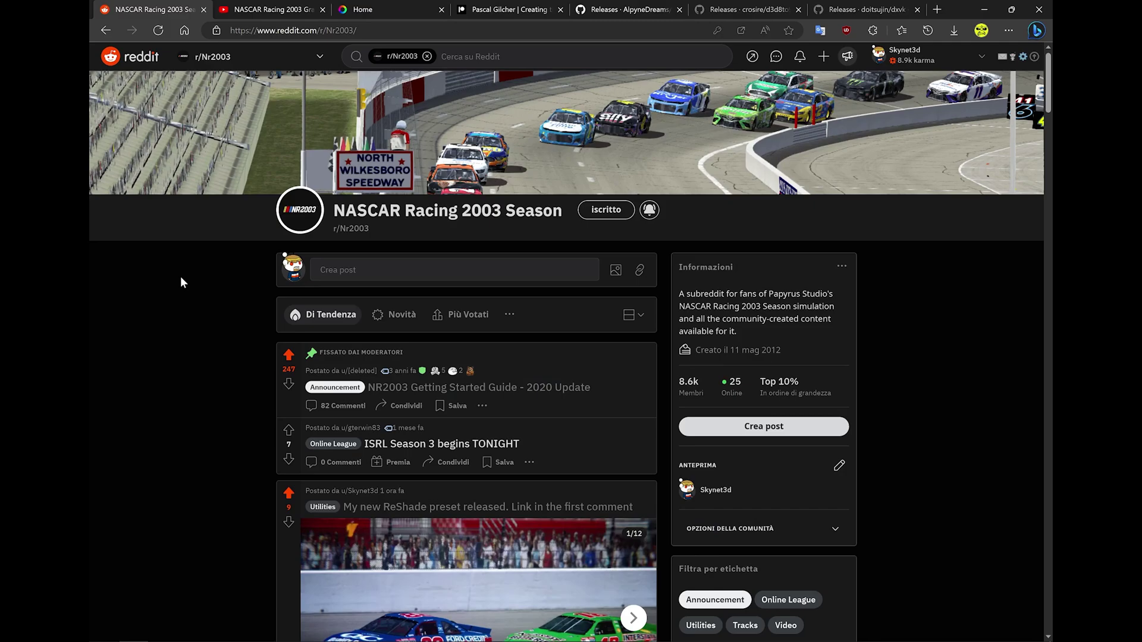
Read through the pinned NR2003 Getting Started Guide - 2020 Update post down to the question about fuzzy graphics and laggy FPS.
scroll(182, 272, "down", 2)
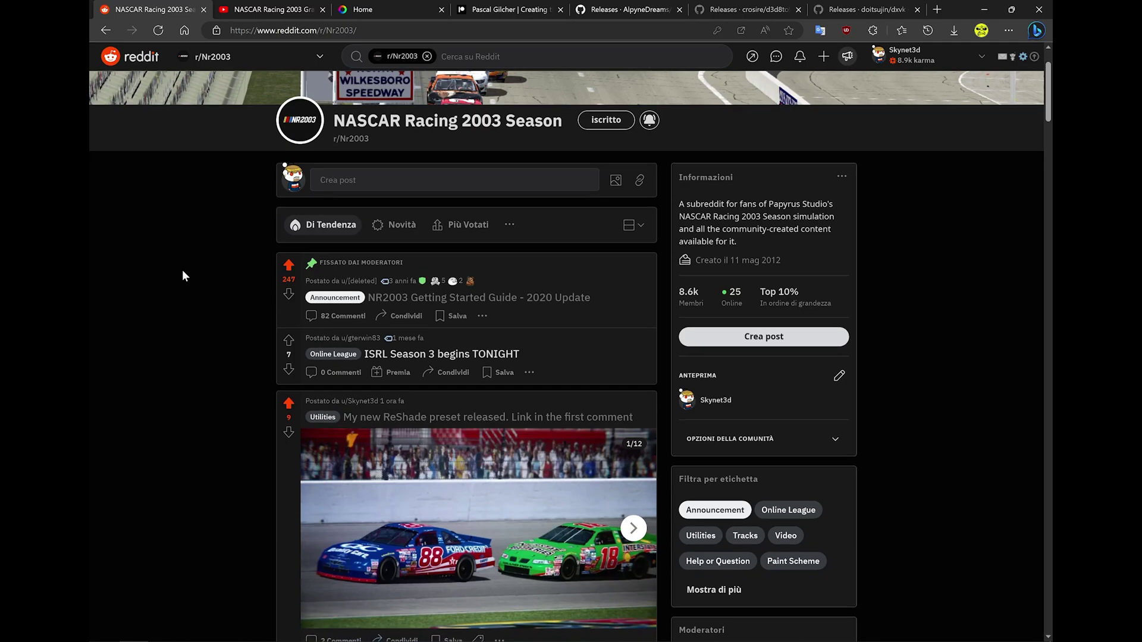
left_click(572, 288)
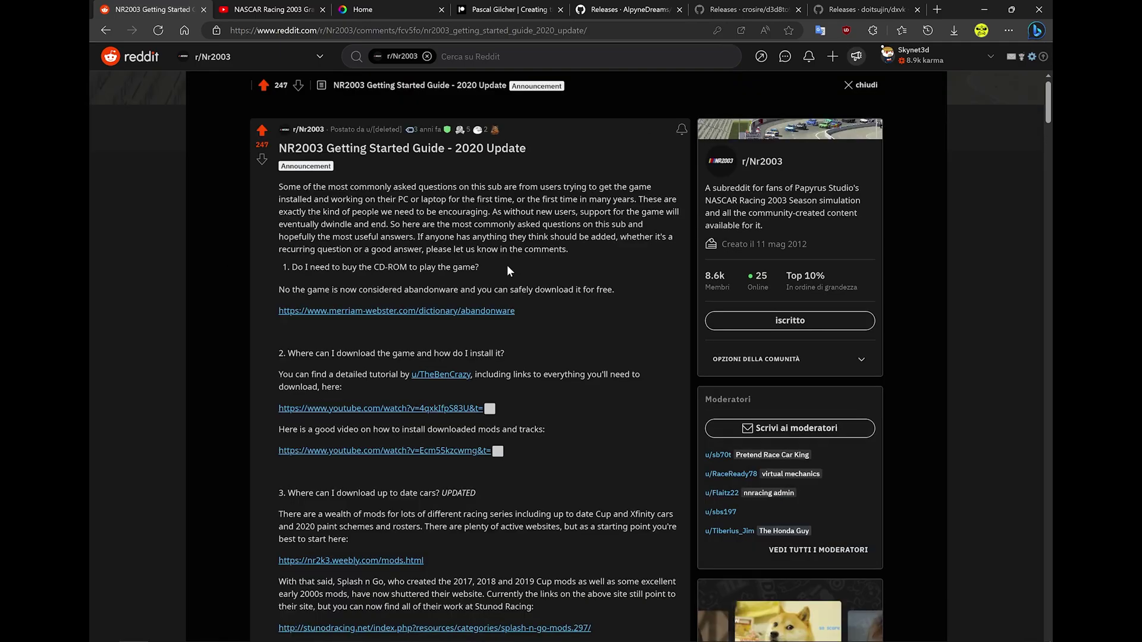
key("alt+Left")
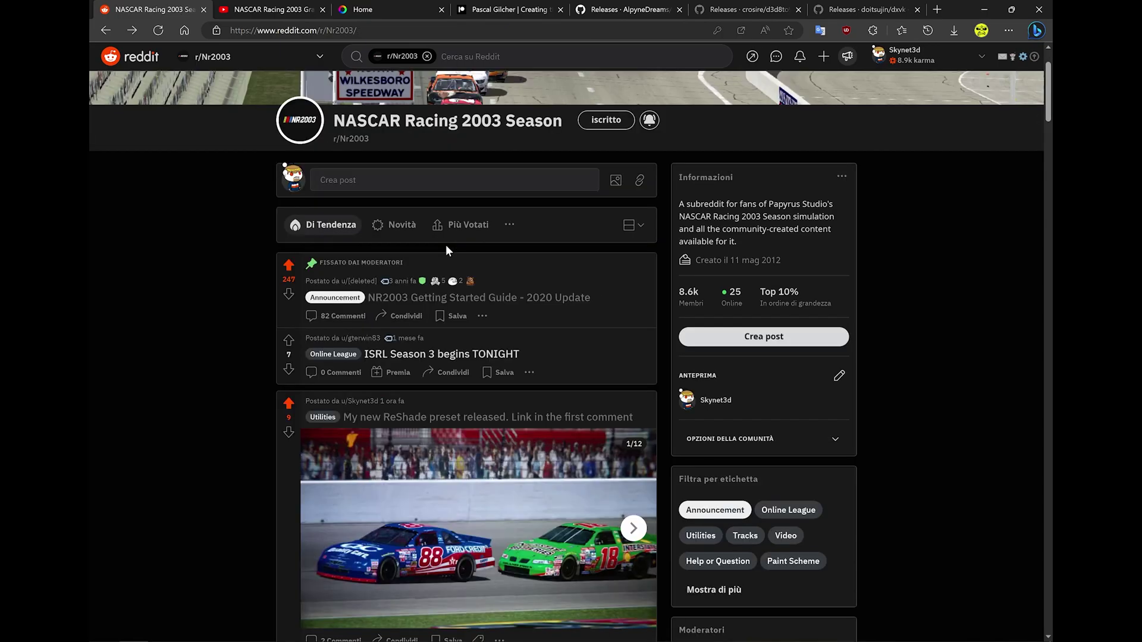
scroll(386, 262, "up", 2)
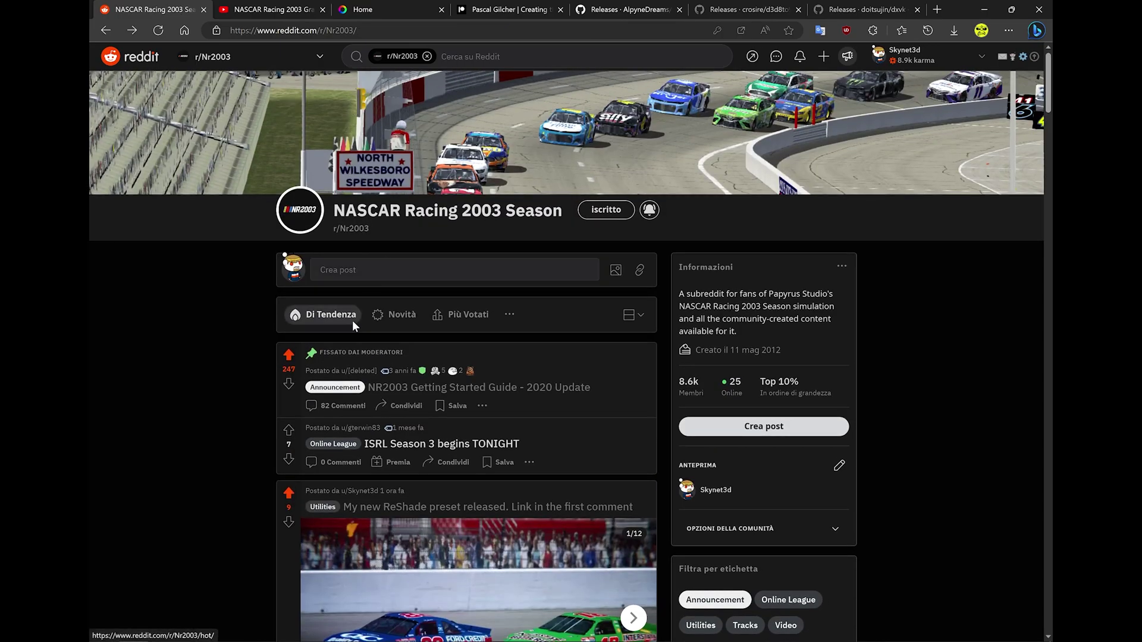
left_click(536, 392)
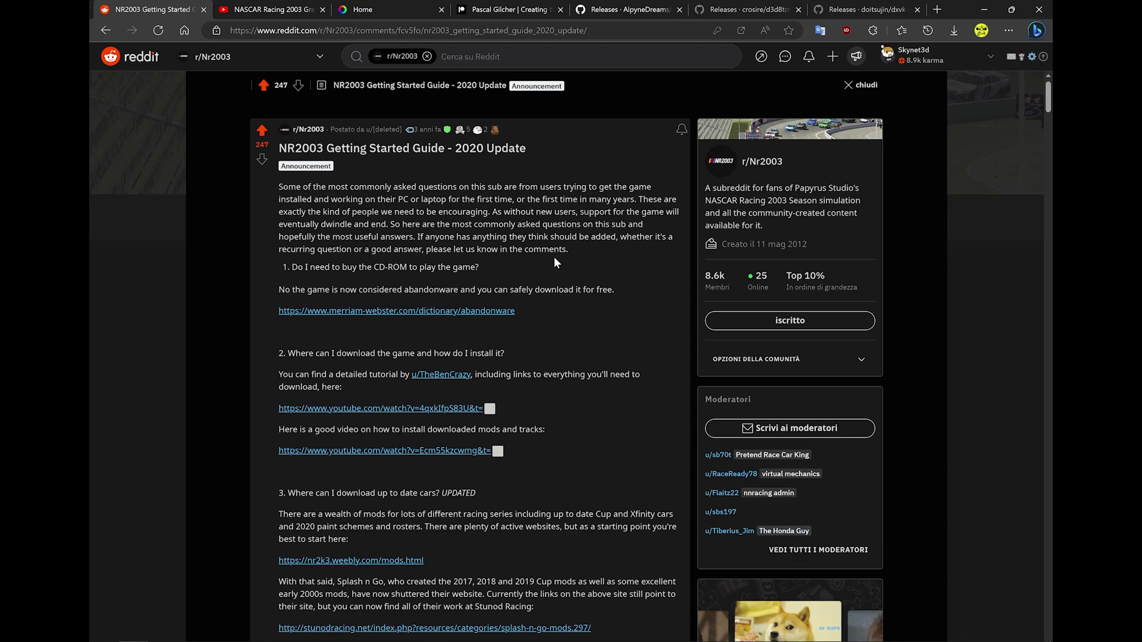
scroll(554, 256, "down", 2)
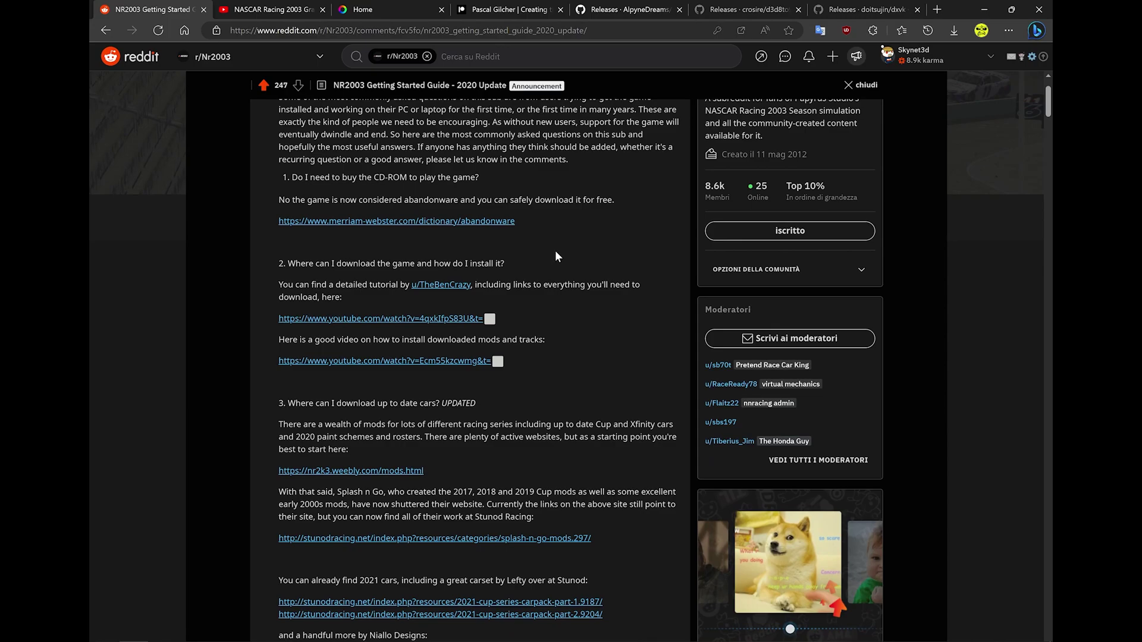
scroll(555, 251, "down", 13)
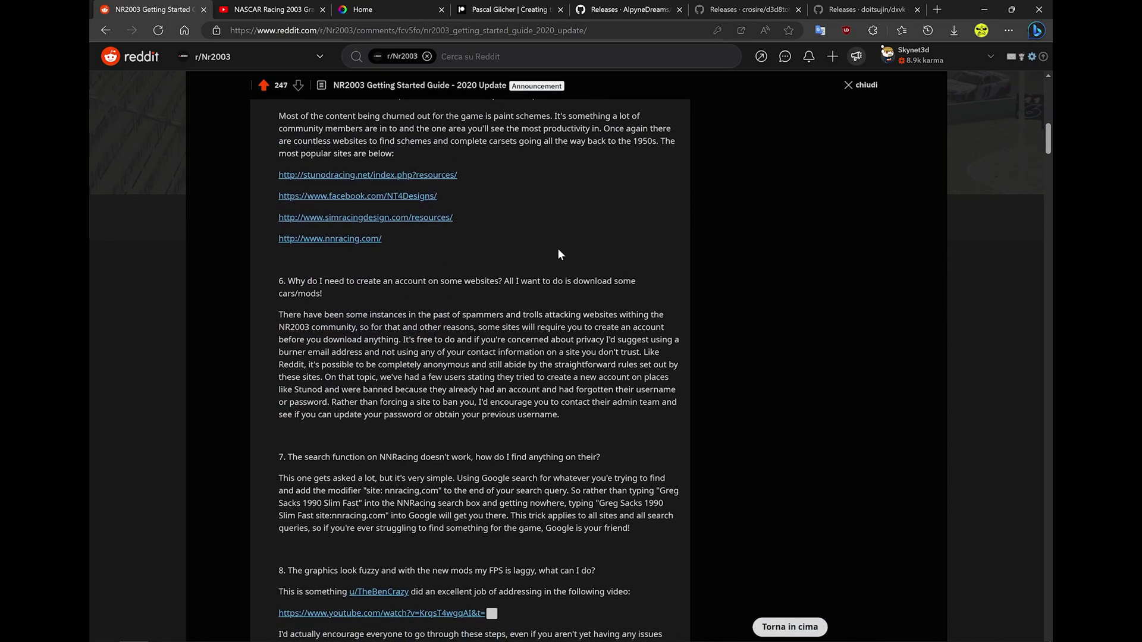
scroll(559, 252, "down", 5)
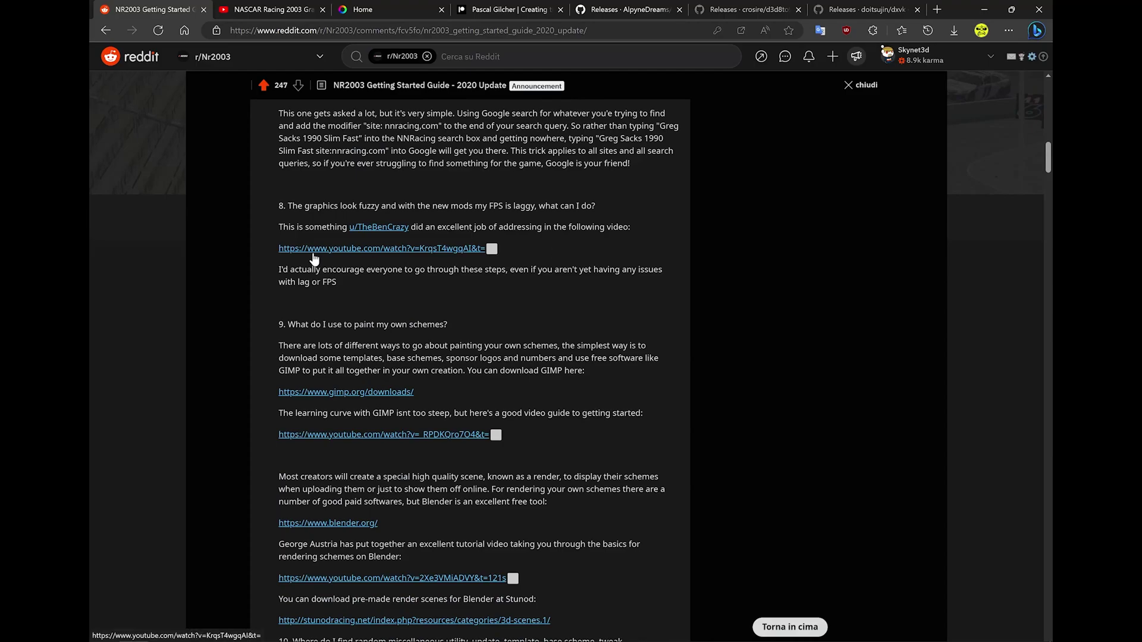
Skim the NASCAR Racing 2003 Graphics Tutorial (2019) video through its Install and Settings chapters.
left_click(264, 10)
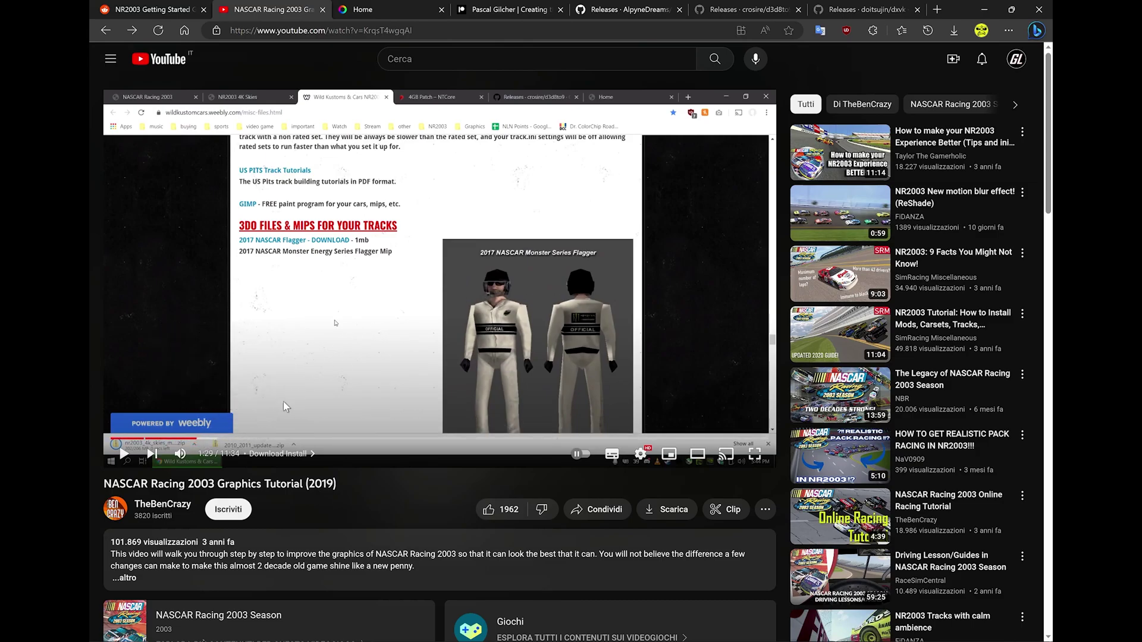
left_click(249, 440)
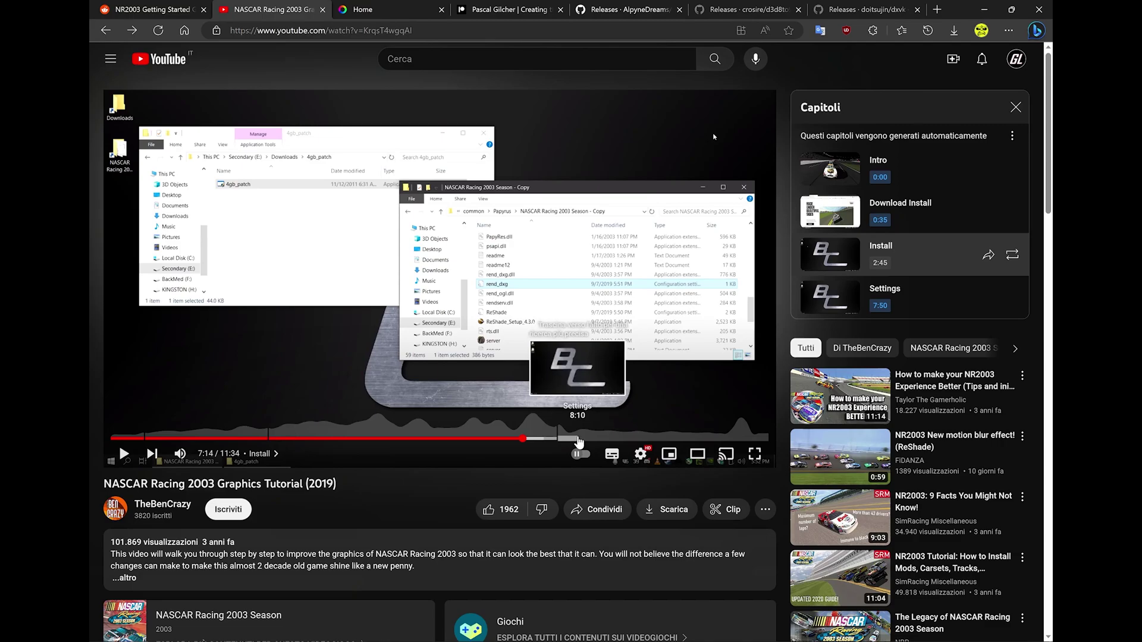
left_click(578, 440)
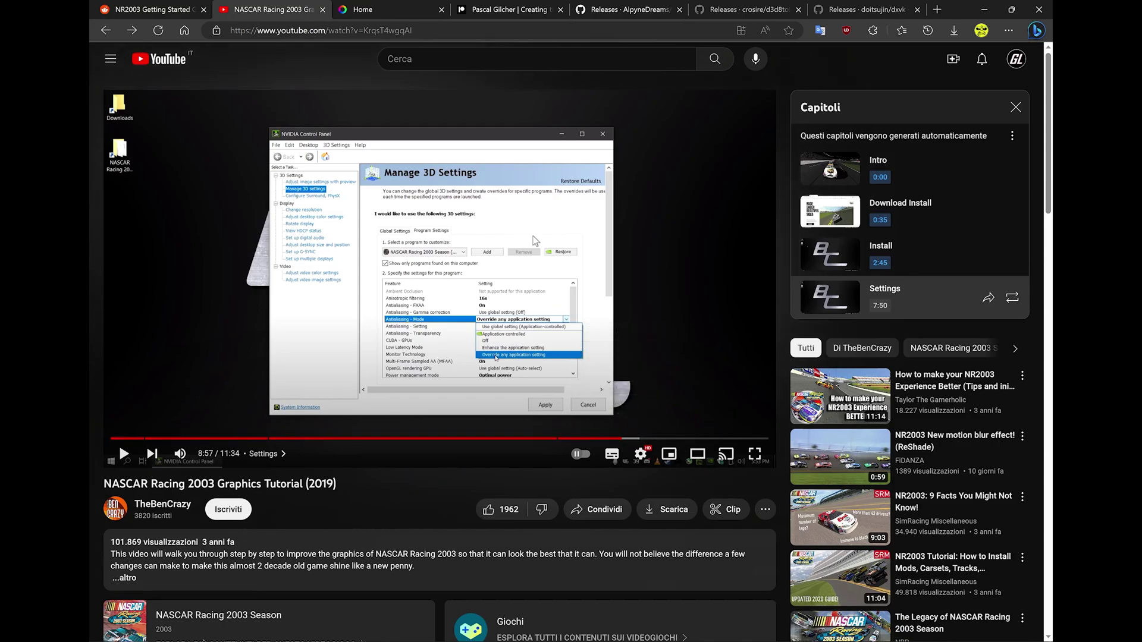
left_click_drag(629, 440, 629, 440)
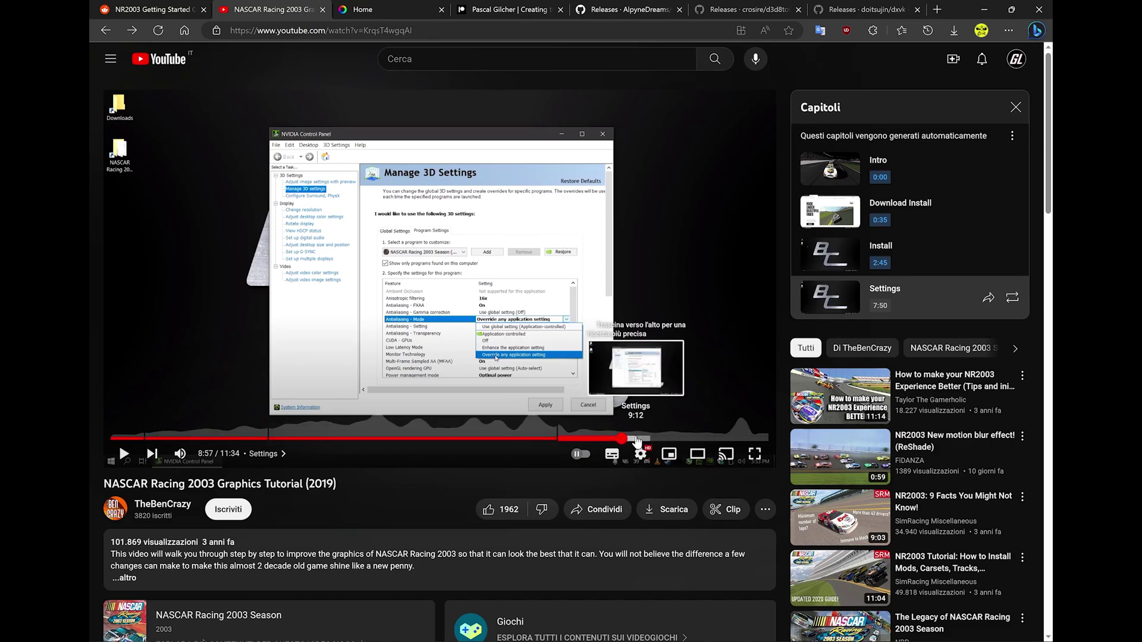
left_click(642, 439)
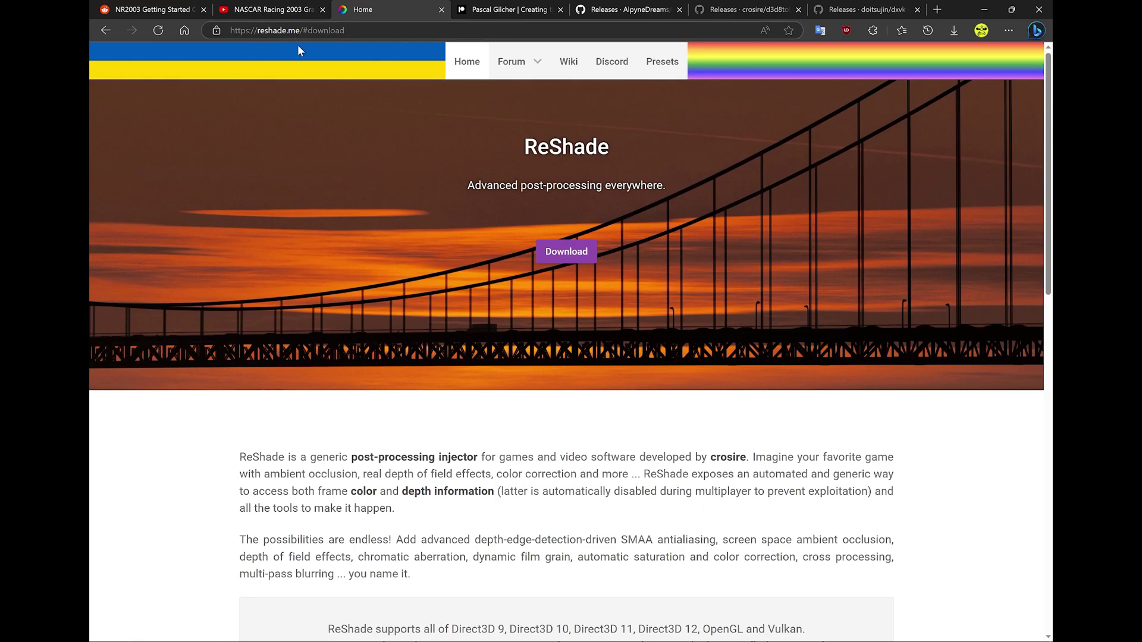
Check the current version in the ReShade site's download section and launch the downloaded ReShade_Setup_5.9.1 (2).exe.
left_click(566, 251)
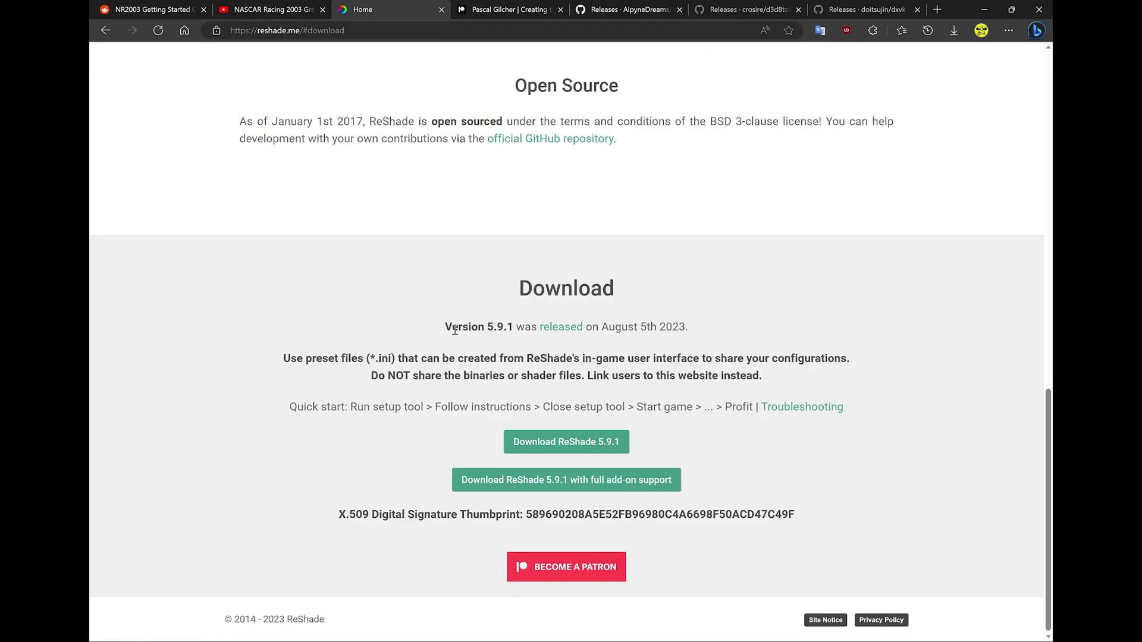
left_click_drag(443, 329, 497, 329)
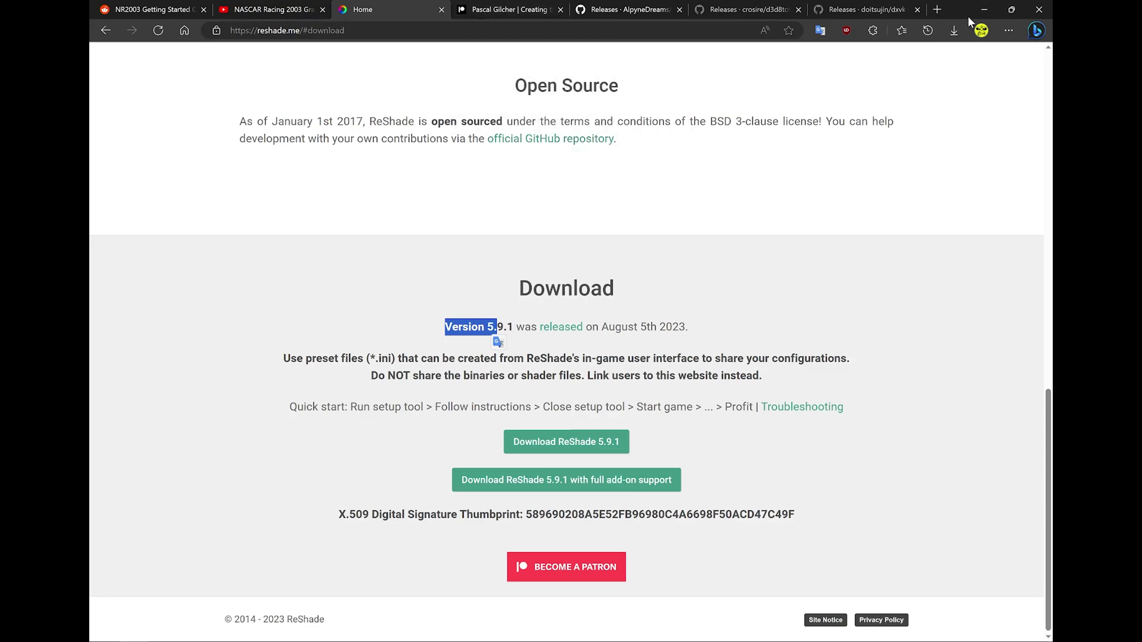
left_click(954, 30)
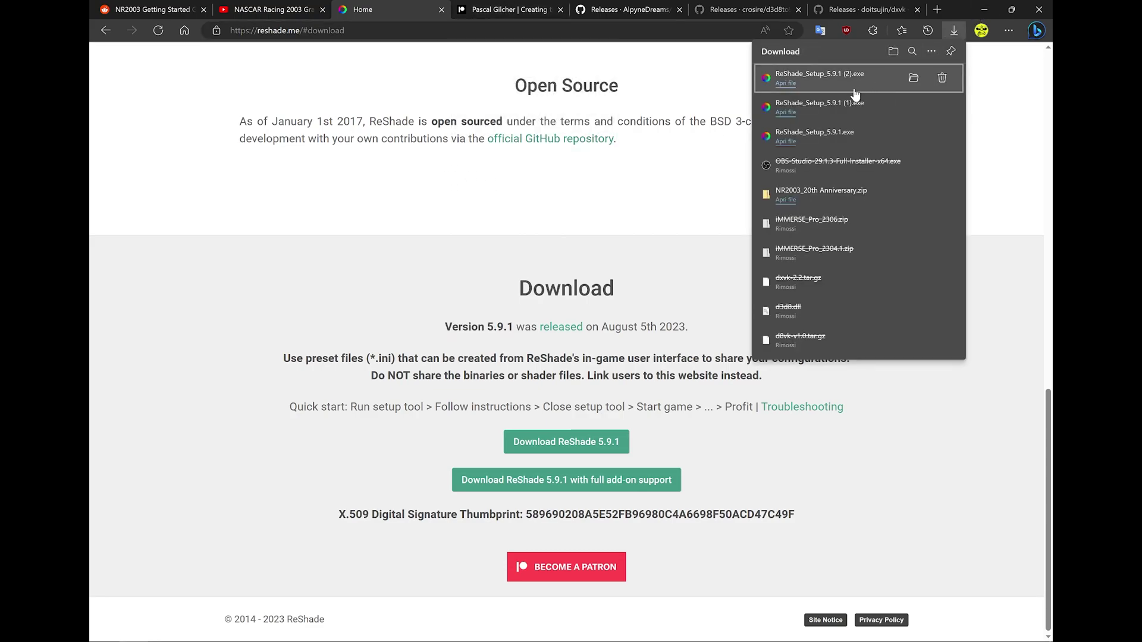
left_click(794, 83)
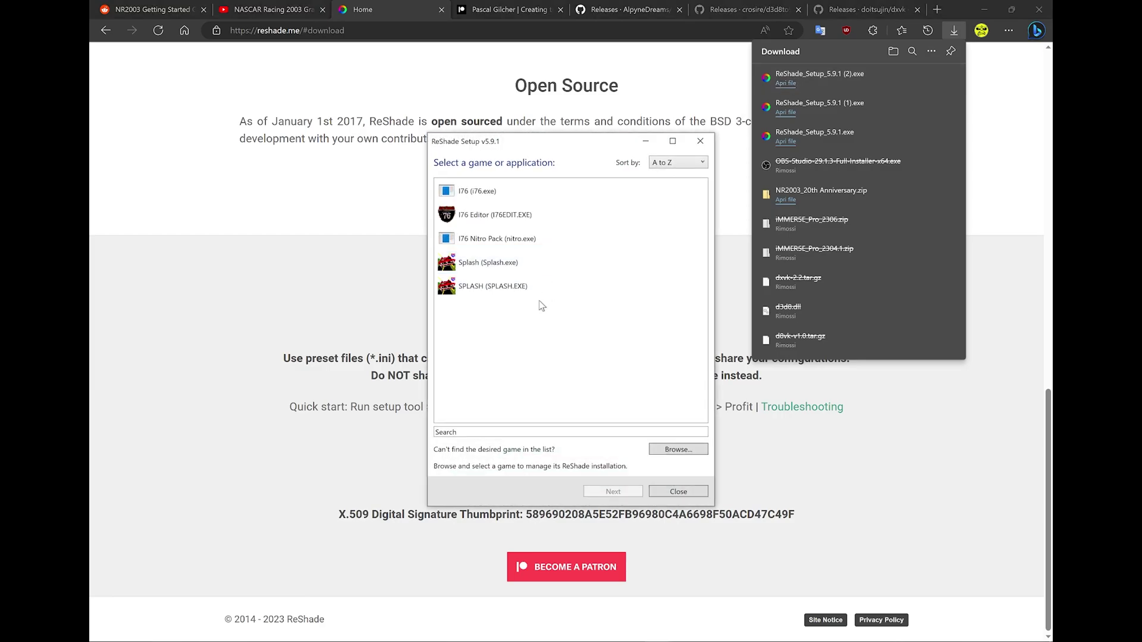
Choose the NR2003 application in Desktop\NR2003\Installed as the ReShade target and select Vulkan as its rendering API.
left_click(678, 449)
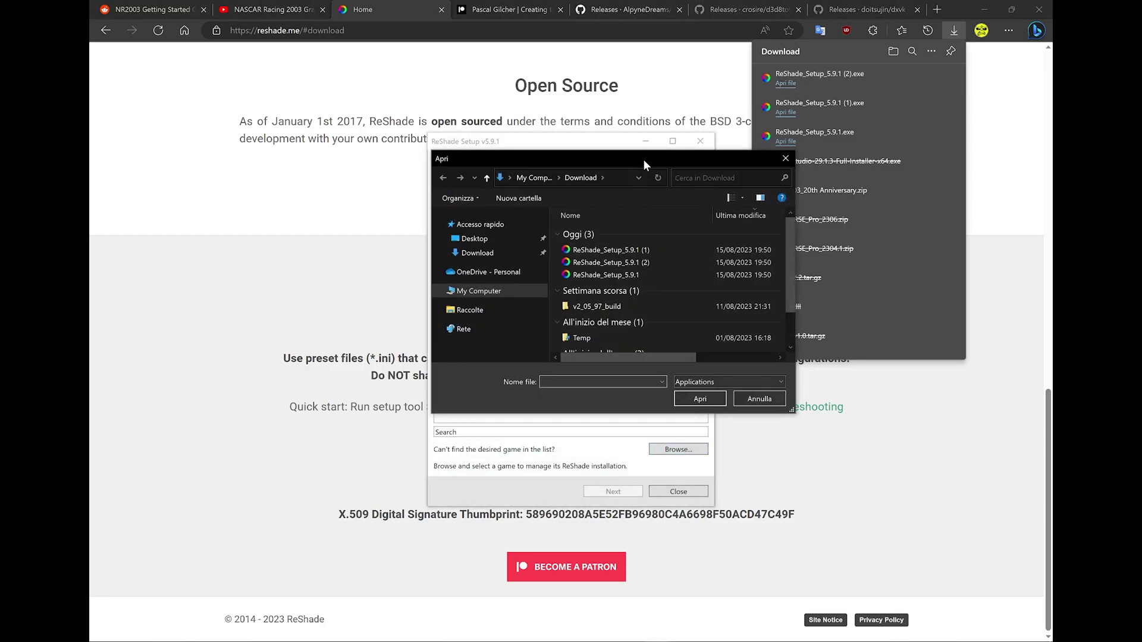
double_click(632, 252)
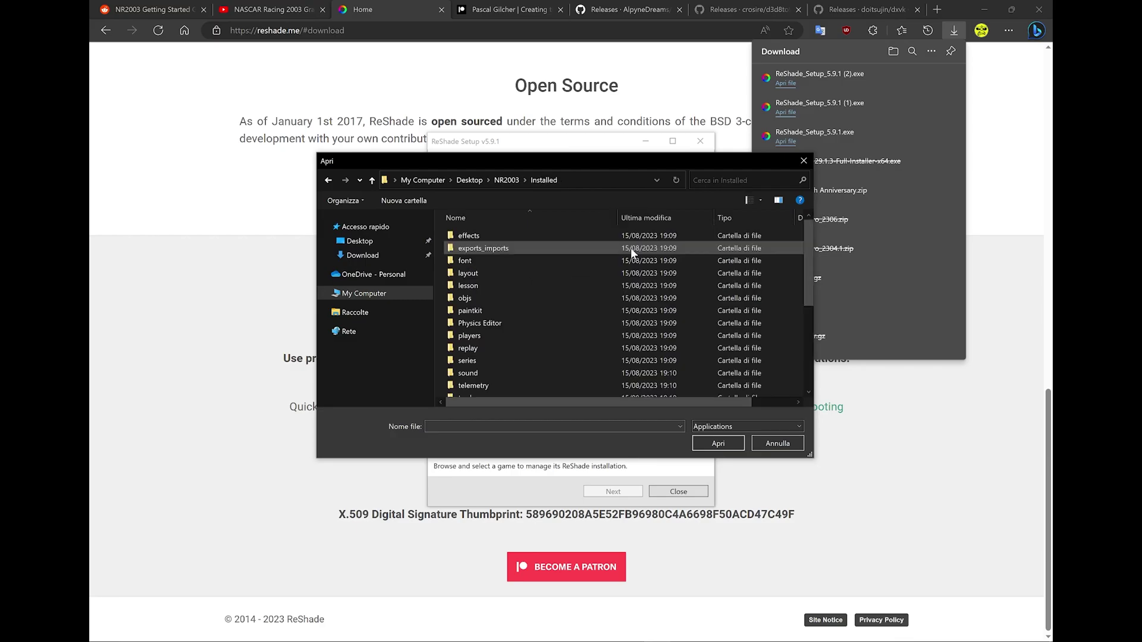
scroll(630, 247, "down", 4)
left_click(470, 329)
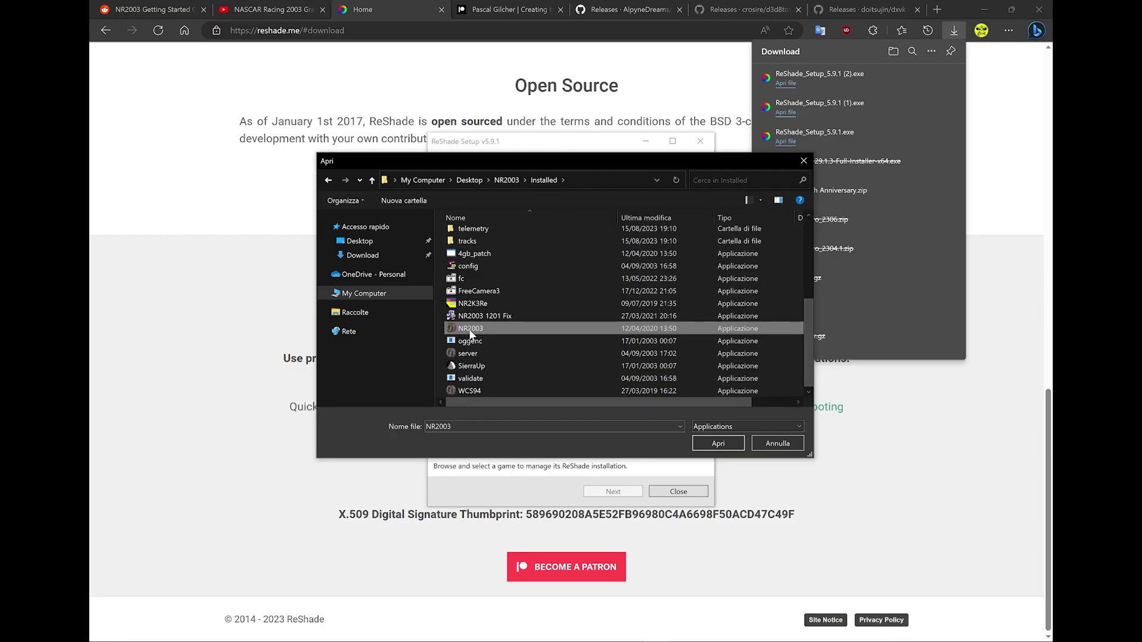
left_click(718, 443)
left_click(614, 492)
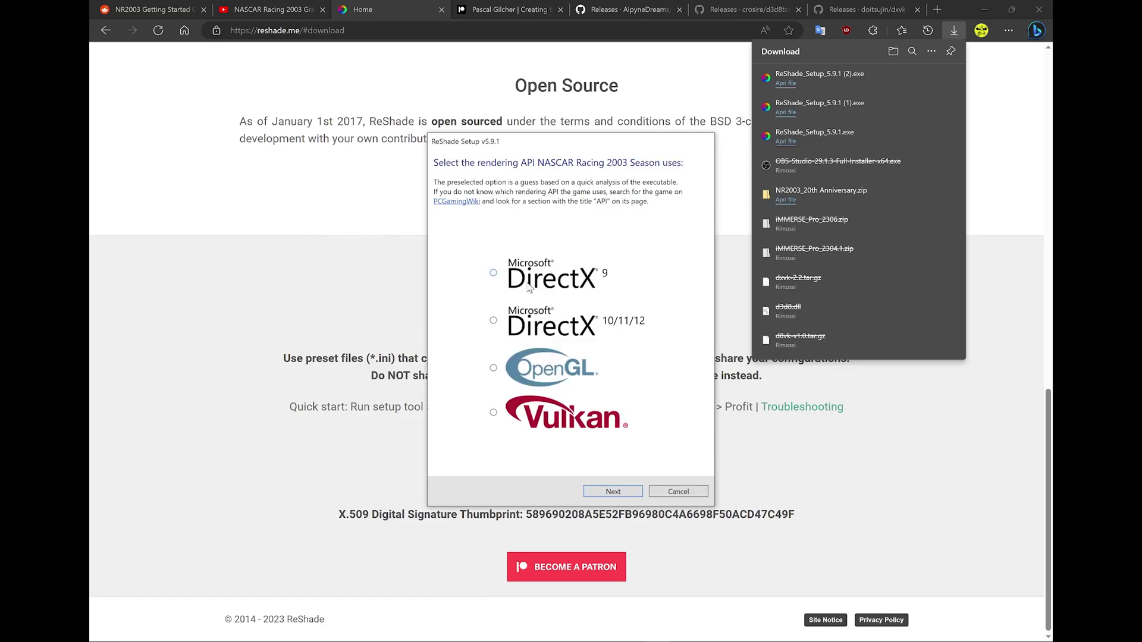
left_click(549, 423)
left_click(613, 492)
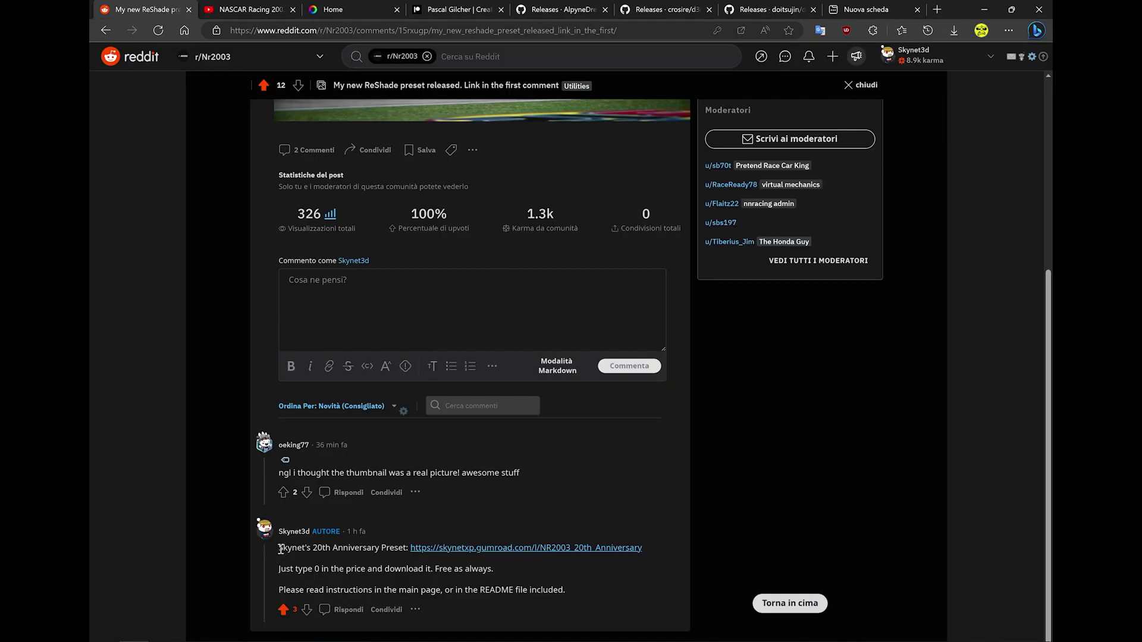
Open the 20th Anniversary preset link in the author's Reddit comment, set the price to 0 and download the NR2003_20th Anniversary ZIP.
left_click_drag(277, 548, 382, 547)
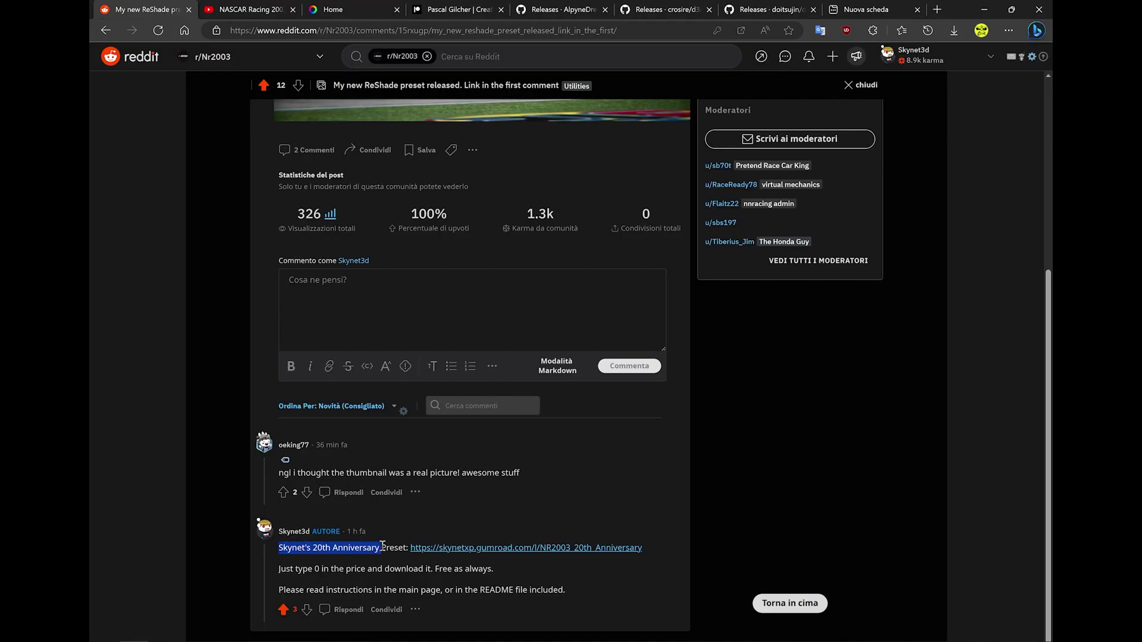
left_click(494, 547)
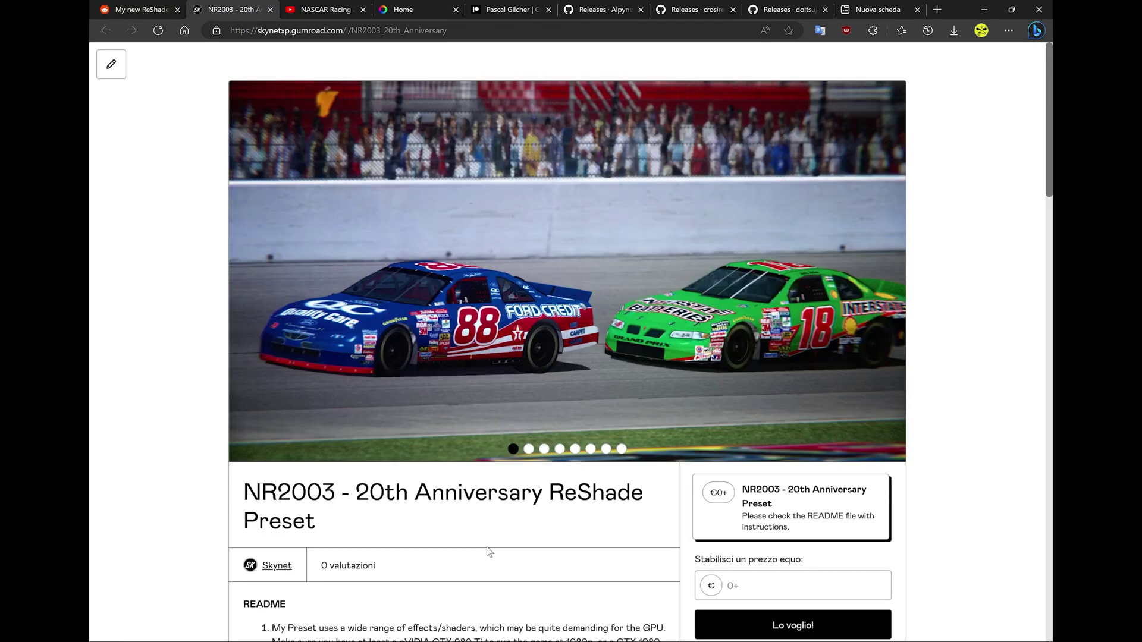
scroll(487, 551, "down", 2)
scroll(488, 551, "down", 4)
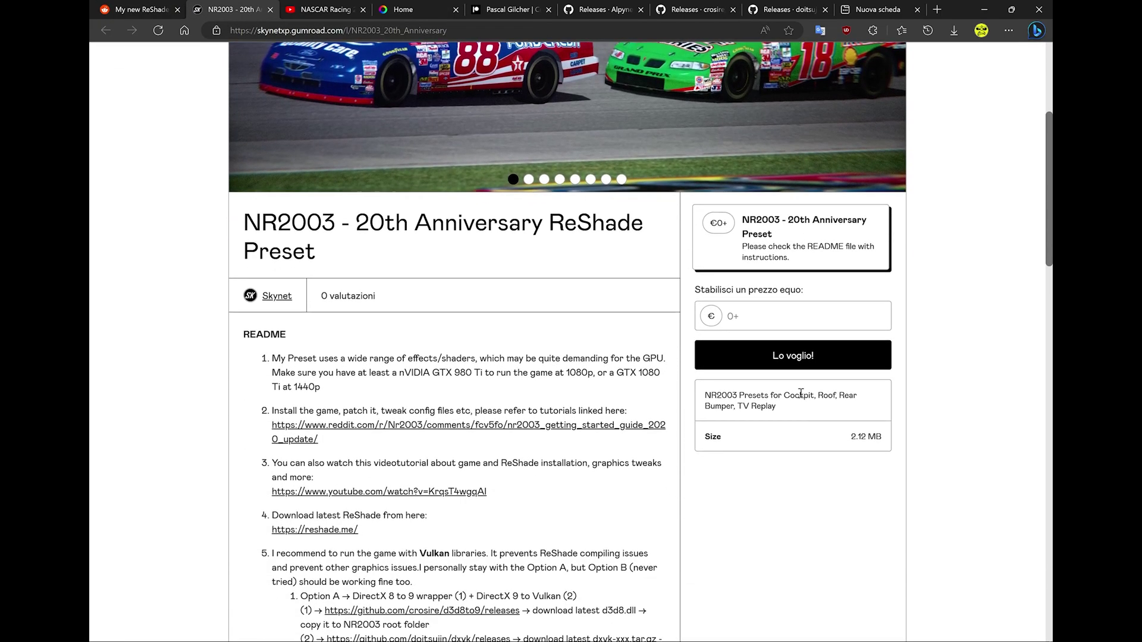
left_click(744, 313)
type("0")
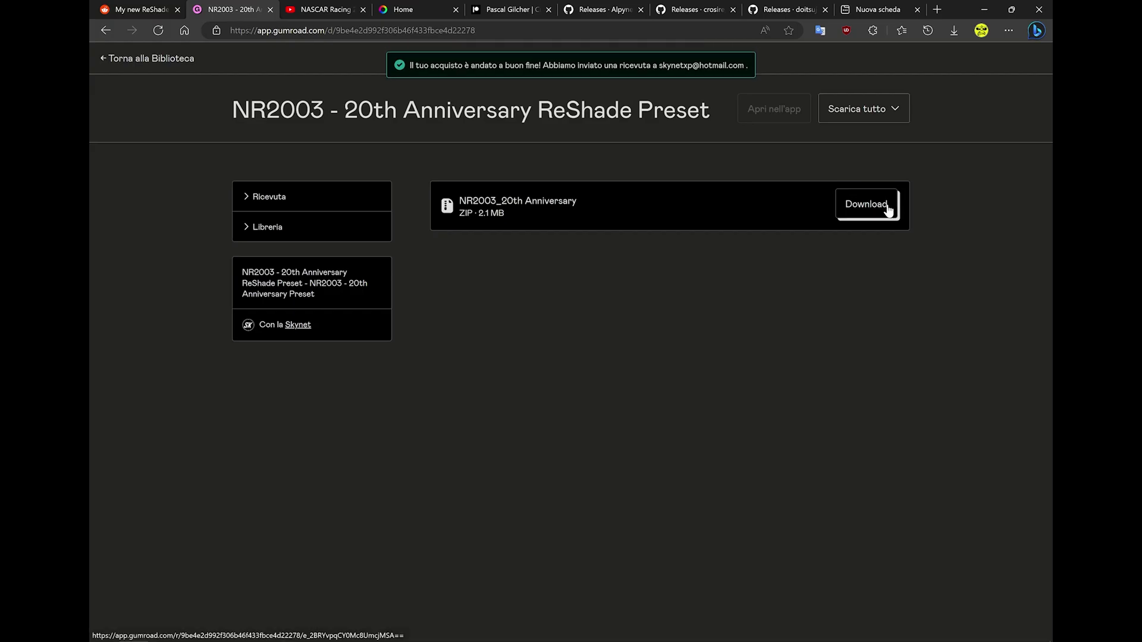
left_click(886, 207)
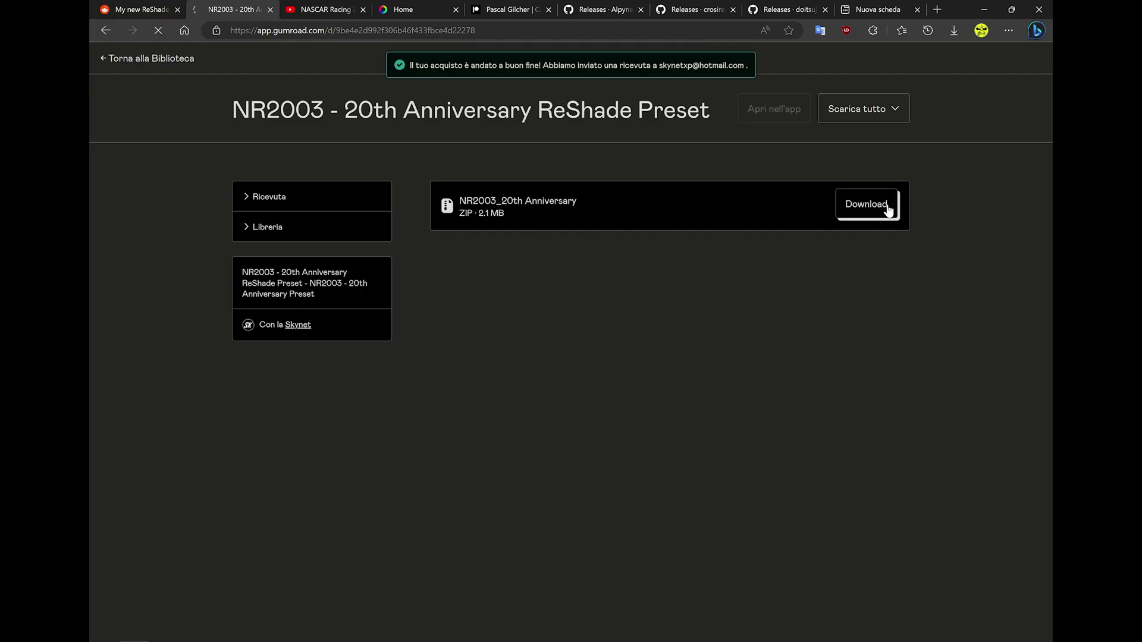
Open the downloaded preset archive and copy the Clear Sky and Cloudy Sky folders from 1. Presets.
left_click(953, 30)
left_click(812, 78)
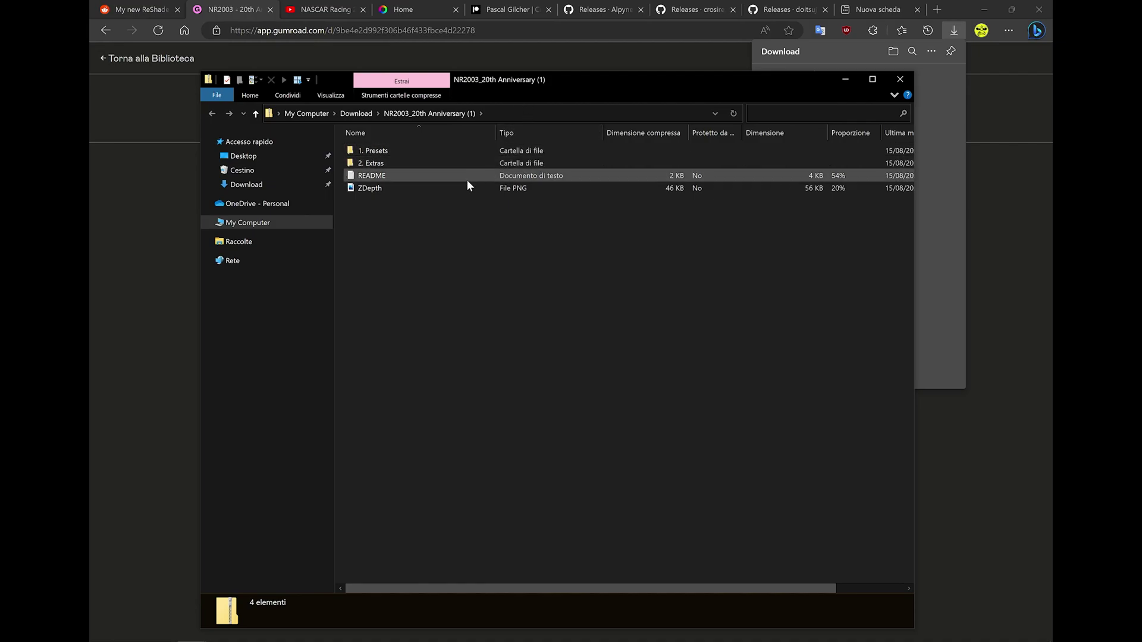
left_click(388, 151)
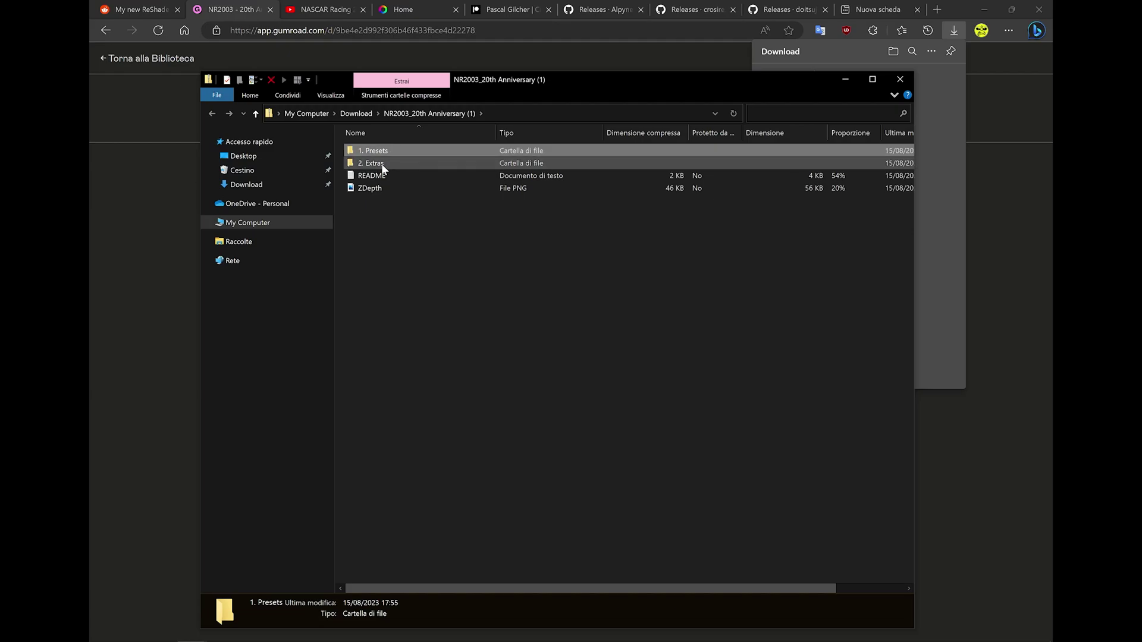
double_click(382, 153)
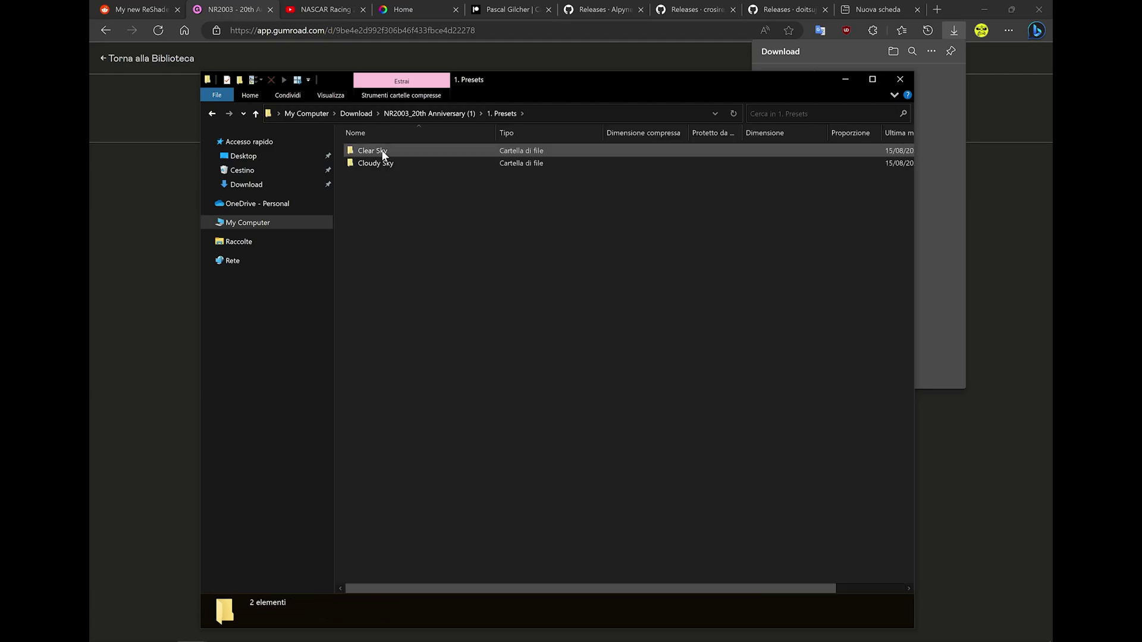
key("alt+Left")
double_click(382, 151)
double_click(382, 152)
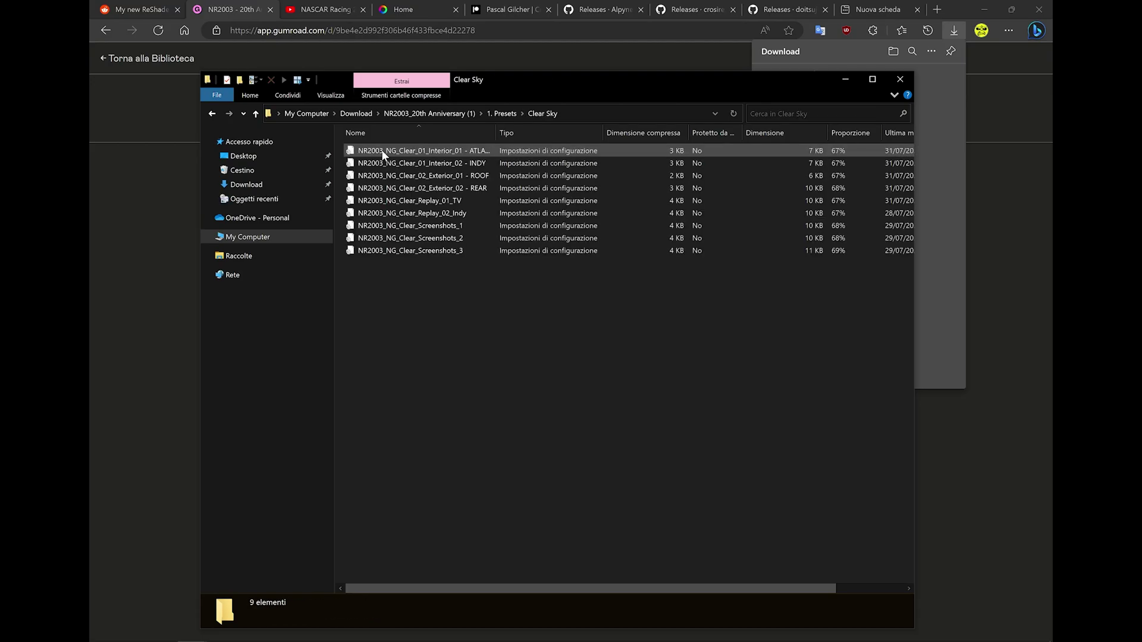
key("alt+Left")
left_click(380, 164, "shift")
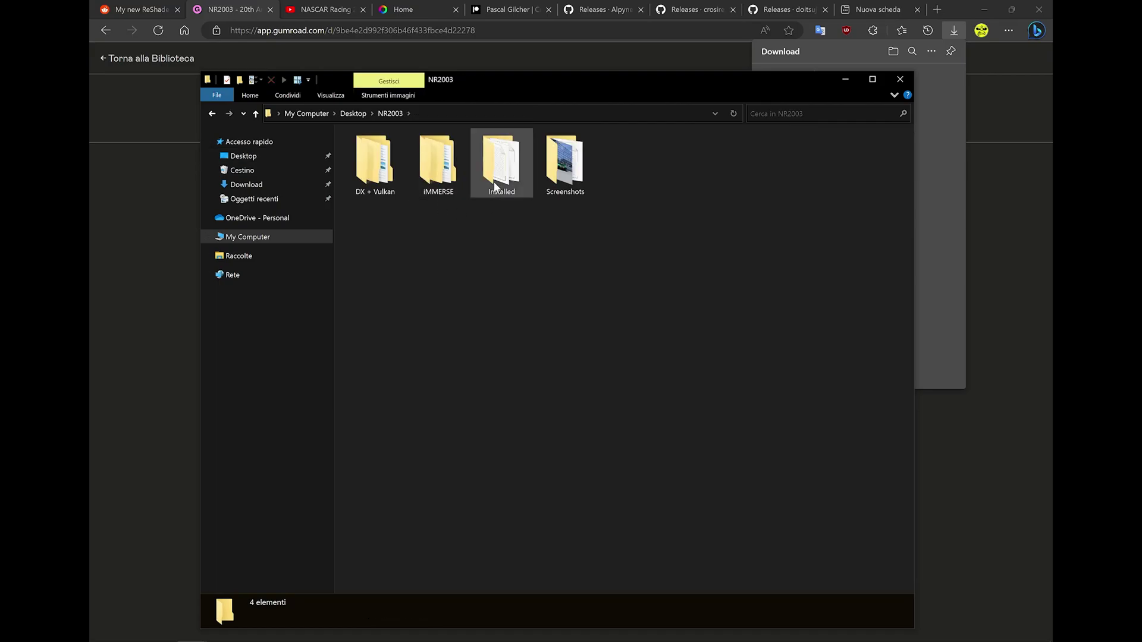
Create a folder named Presets in the NR2003\Installed game folder and paste the two copied preset folders into it.
double_click(494, 186)
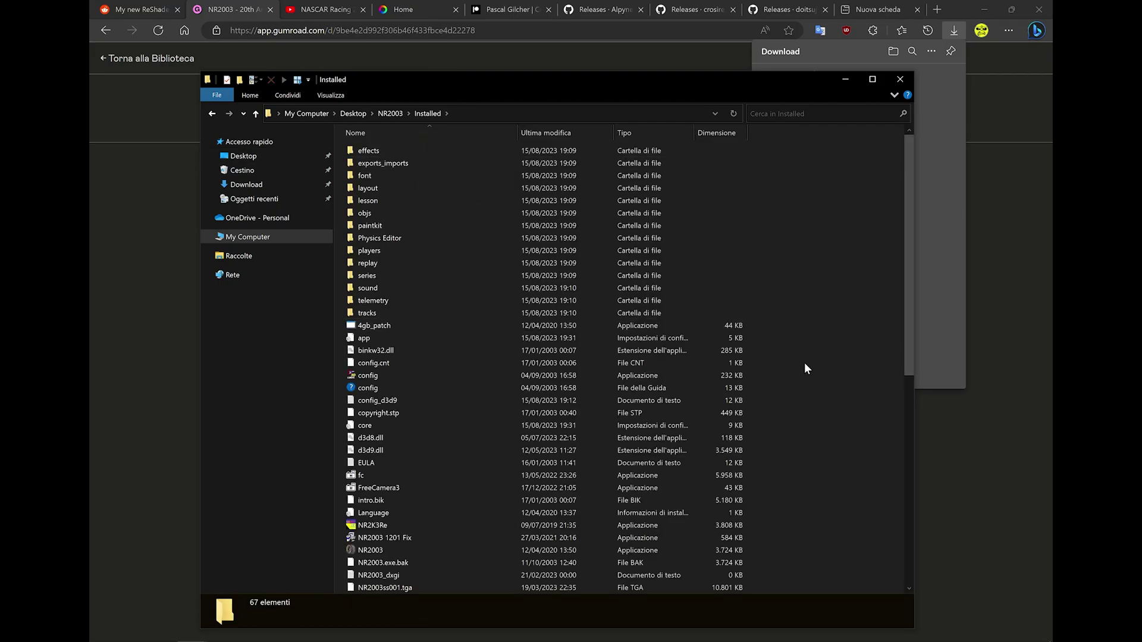
key("ctrl+shift+n")
type("Presets")
key("Return")
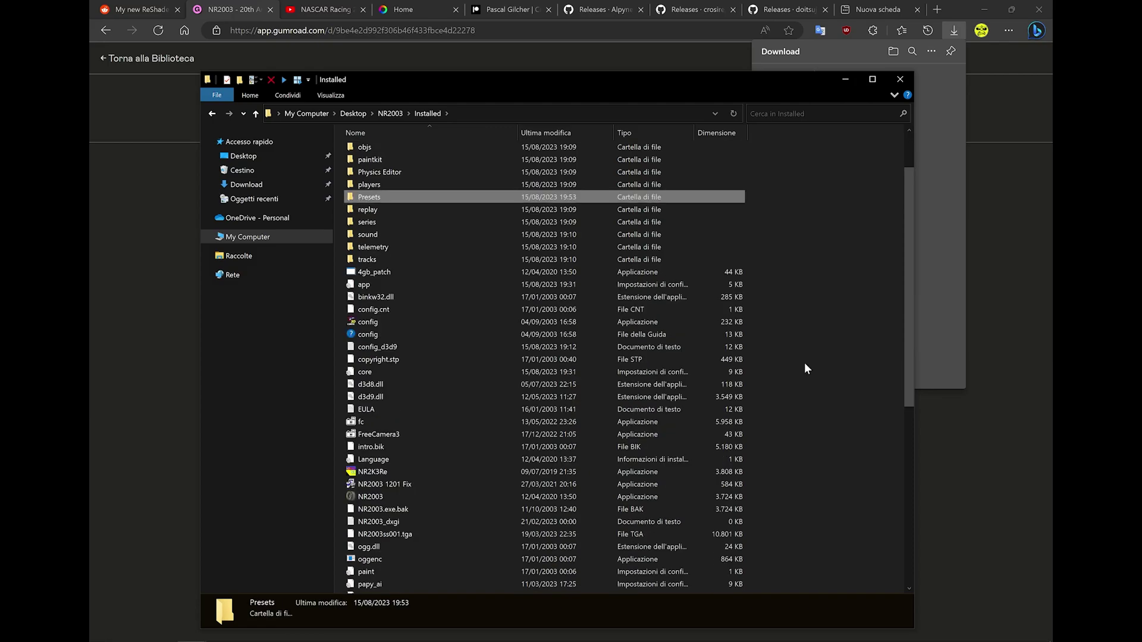
key("Return")
key("ctrl+v")
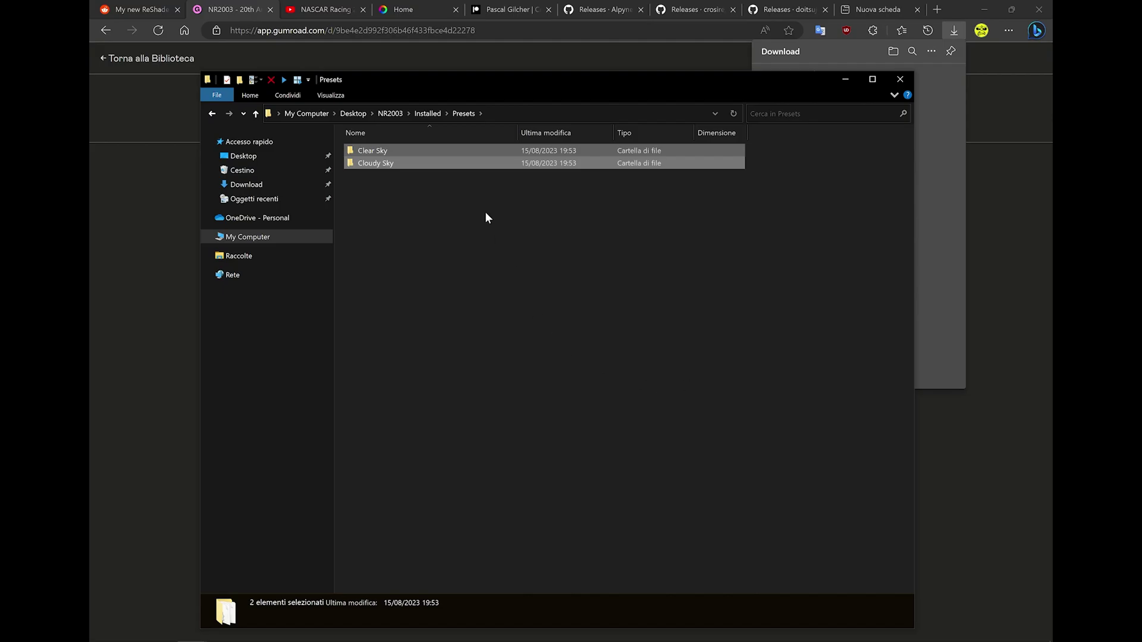
Choose NR2003_NG_Clear_01_Interior_01 - ATLANTA from the Presets\Clear Sky folder as the preset in ReShade Setup and continue with the preselected effect packages.
left_click(445, 202)
double_click(376, 151)
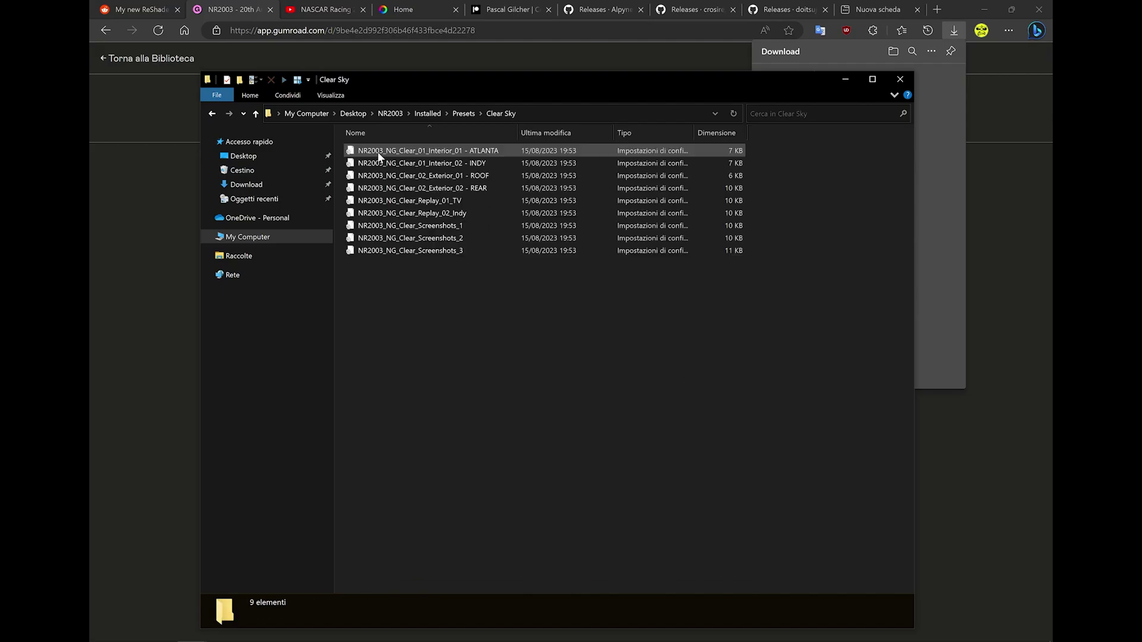
left_click(569, 114)
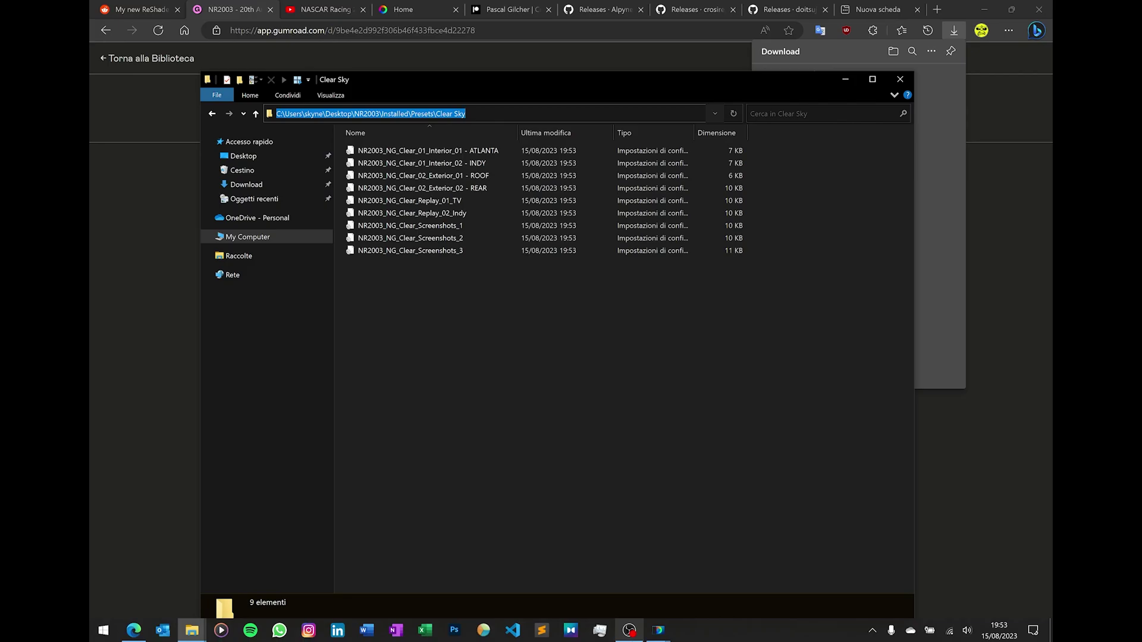
mouse_move(658, 629)
left_click(693, 565)
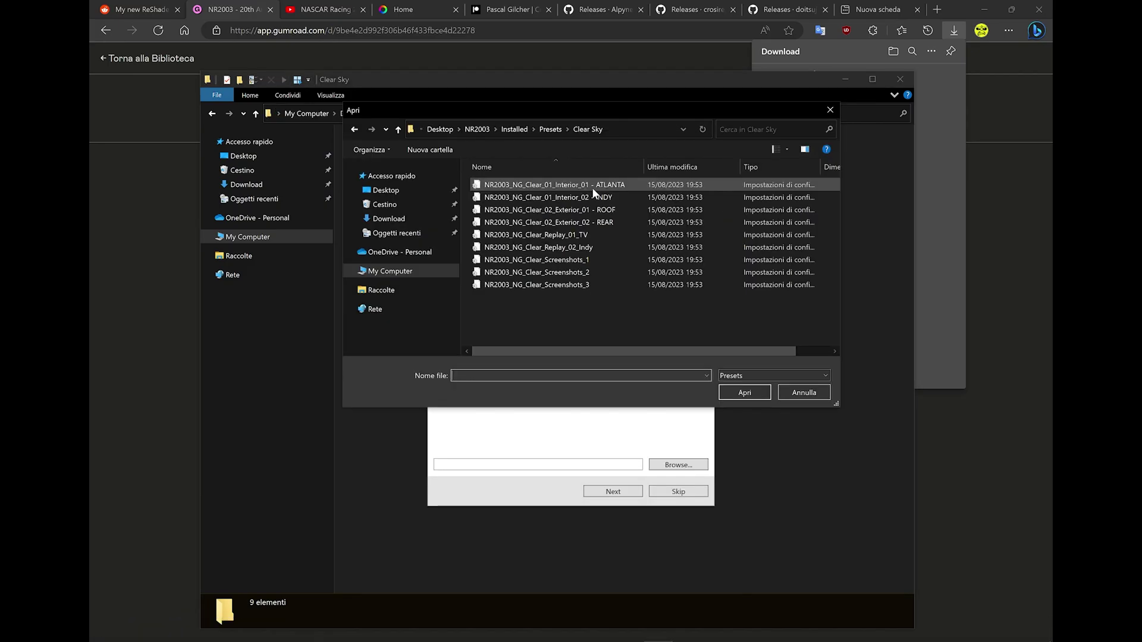
double_click(593, 189)
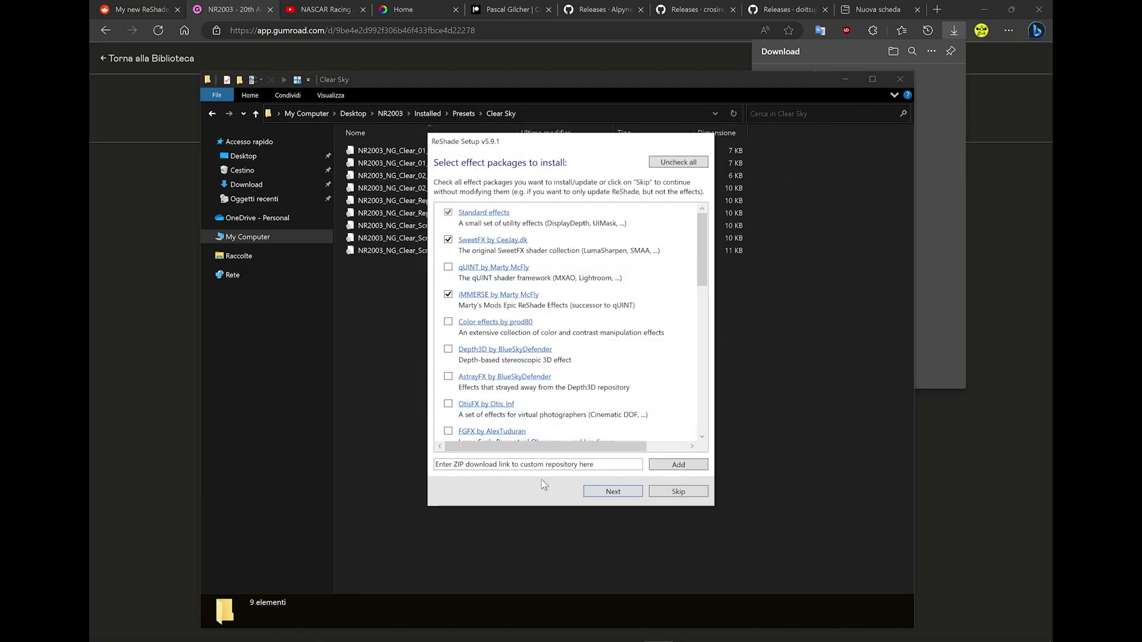
left_click(613, 492)
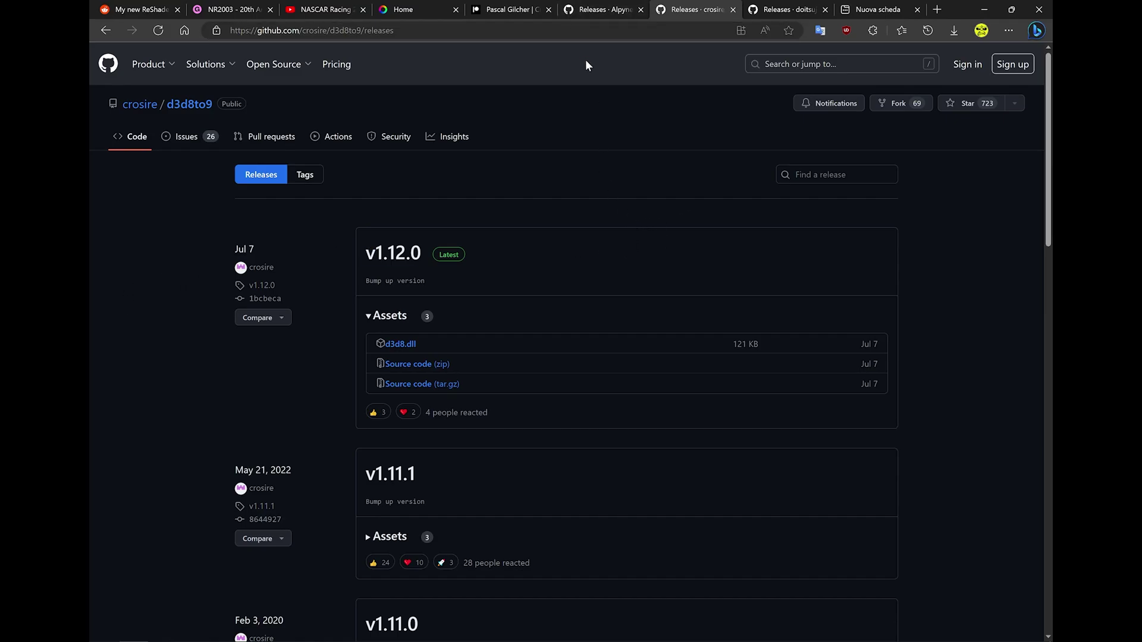
Look through the Version 1.0 release page of AlpyneDreams/d8vk on GitHub, including its changes.
left_click(610, 10)
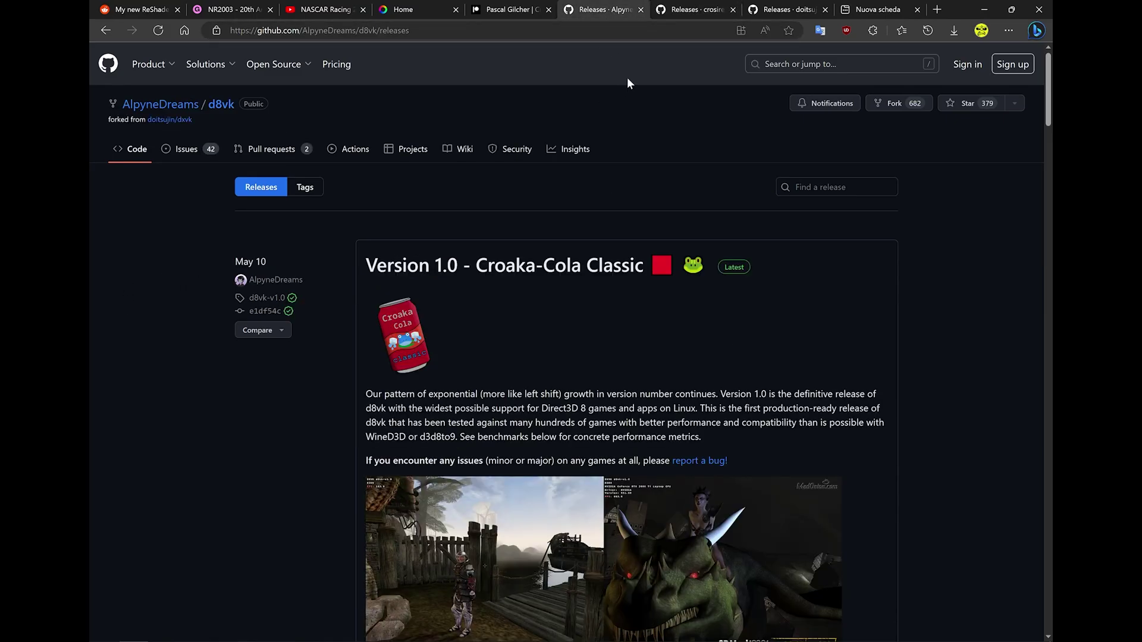
scroll(629, 74, "down", 3)
scroll(630, 75, "up", 3)
scroll(519, 282, "down", 6)
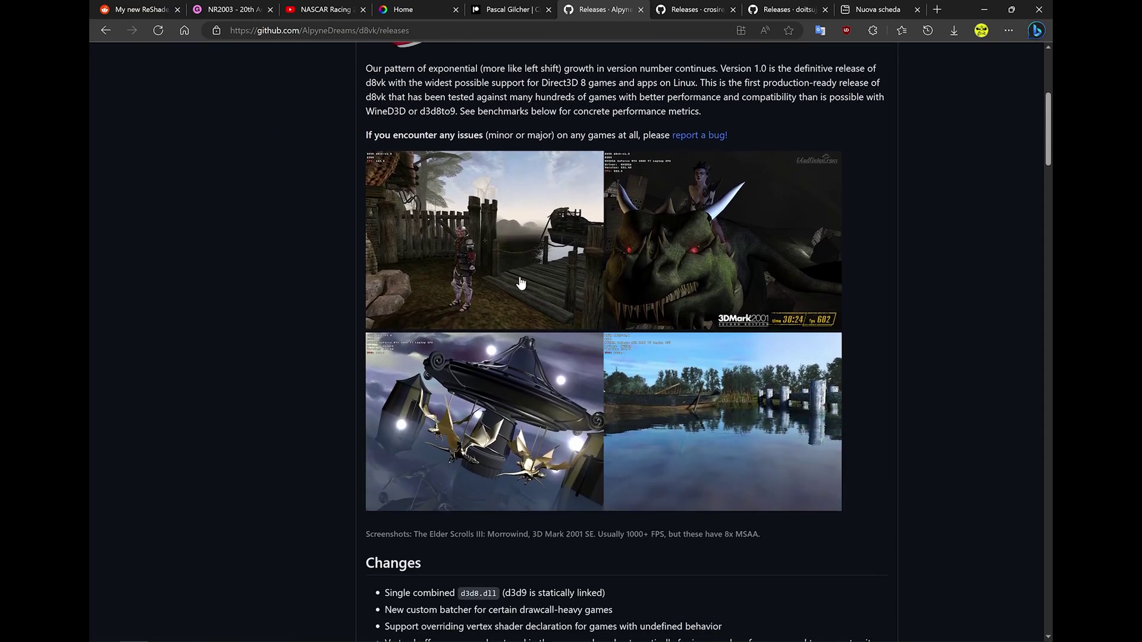
scroll(520, 282, "down", 8)
scroll(521, 279, "down", 4)
scroll(520, 275, "down", 9)
scroll(577, 377, "up", 20)
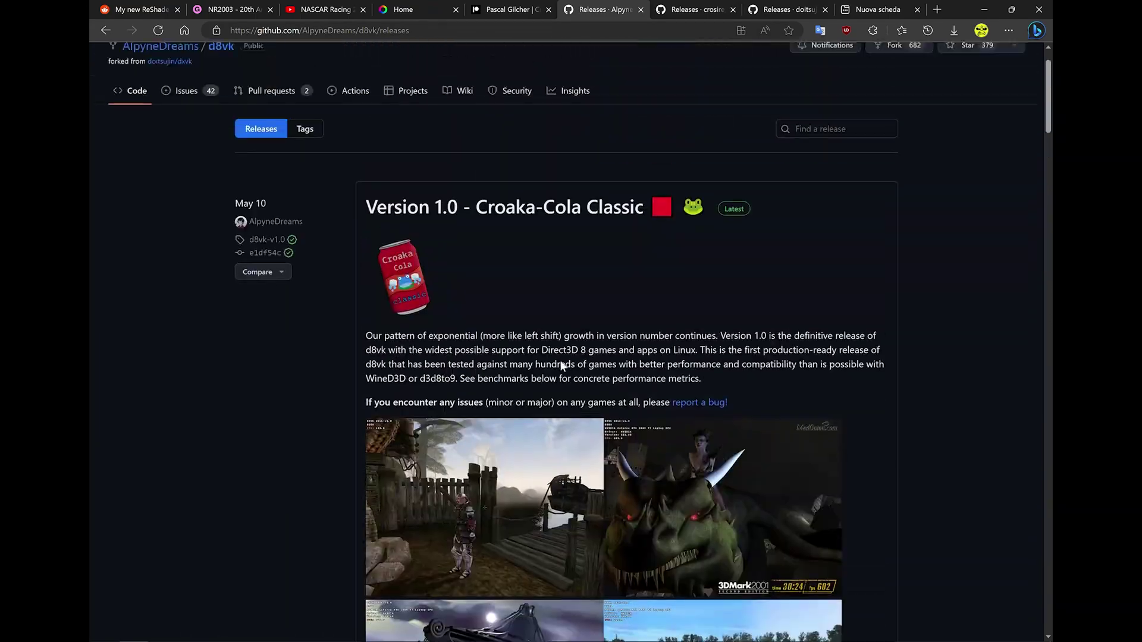
scroll(533, 315, "up", 1)
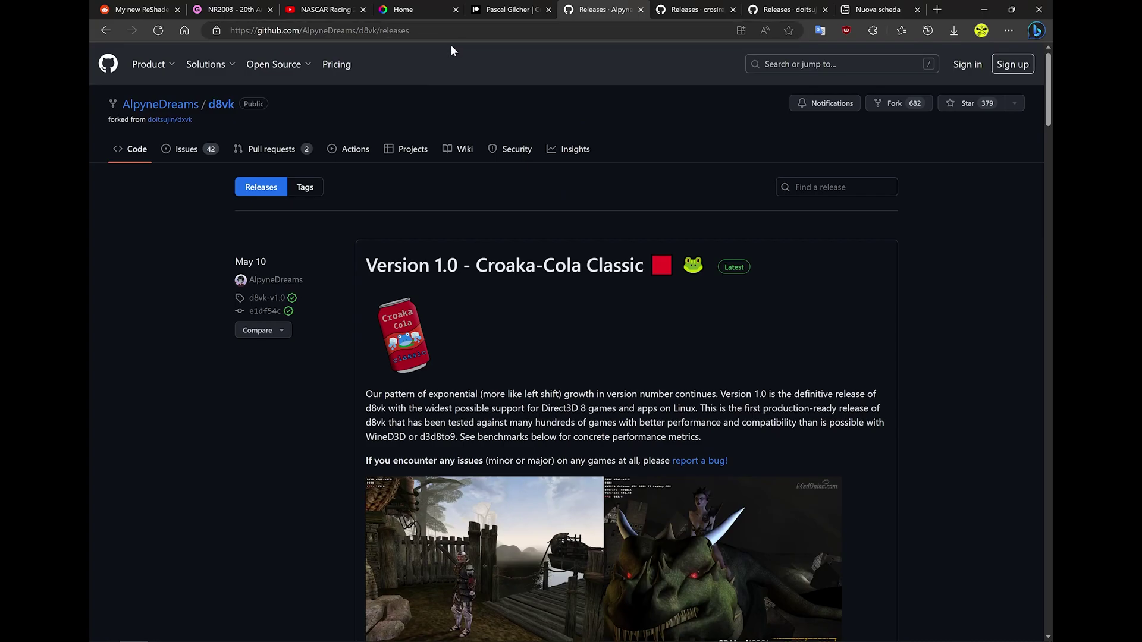
Open the crosire/d3d8to9 releases link in the preset page's README and download d3d8.dll from release v1.12.0.
left_click(692, 10)
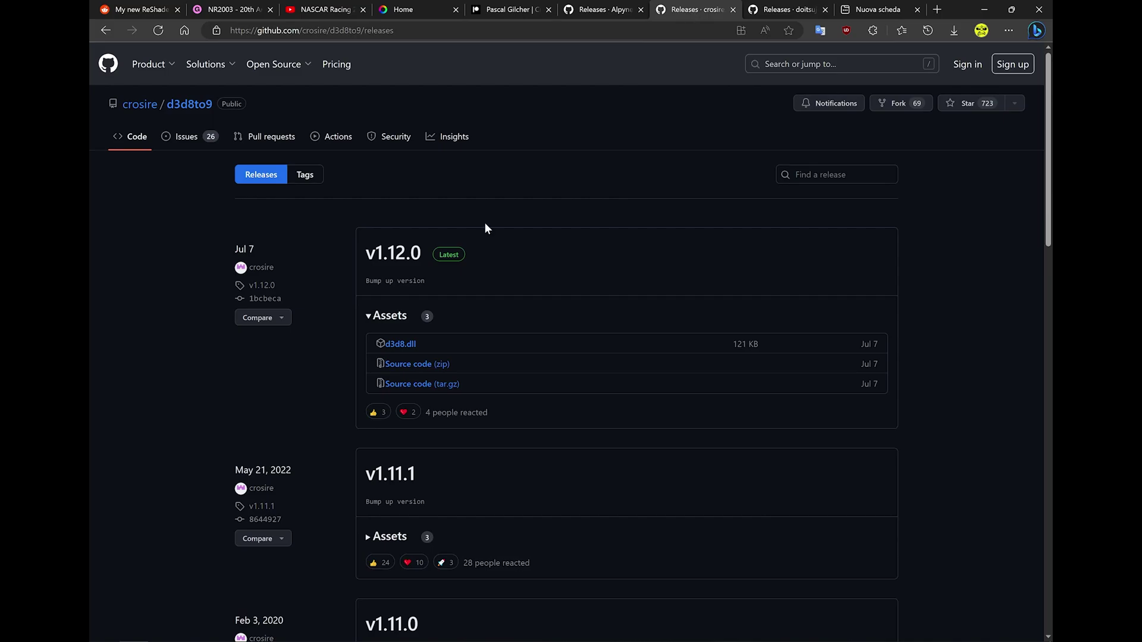
key("ctrl+2")
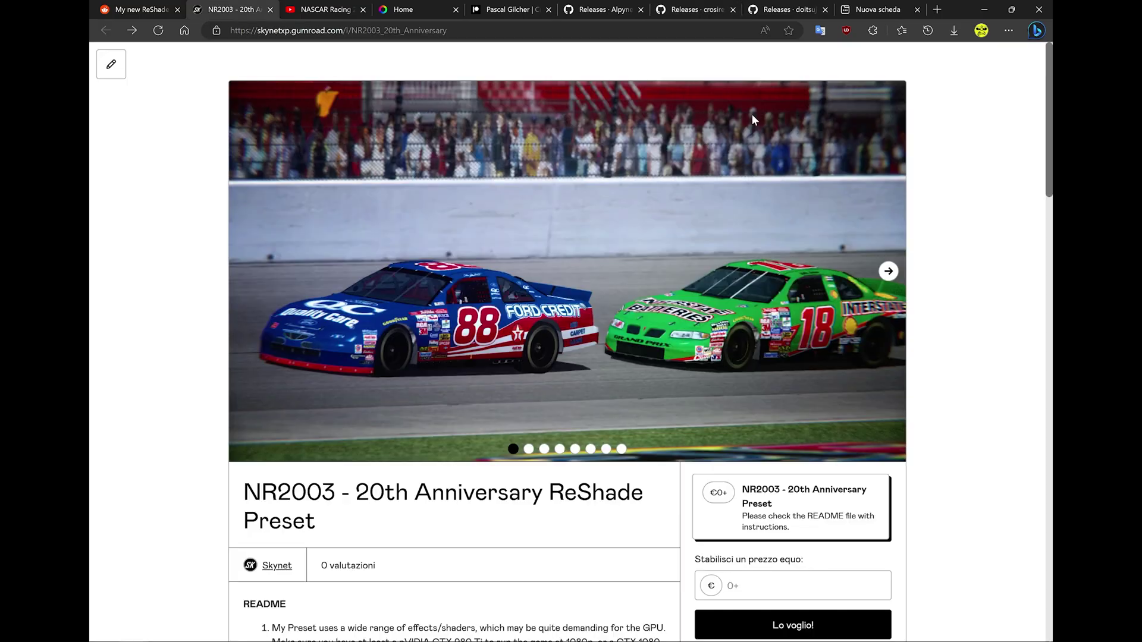
scroll(427, 335, "down", 7)
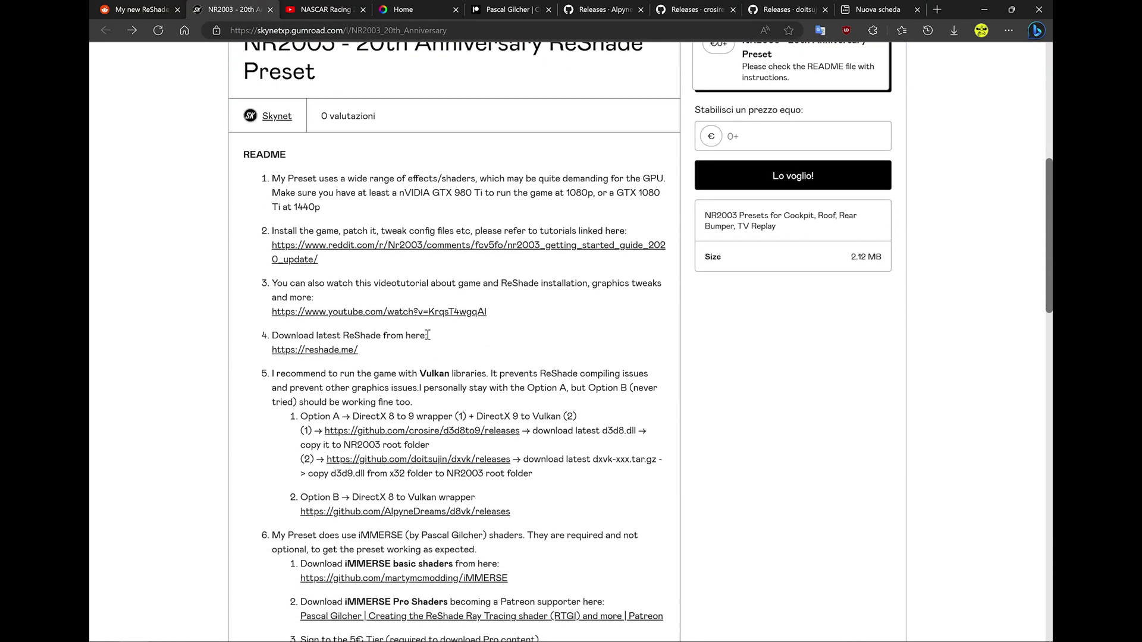
scroll(416, 346, "down", 3)
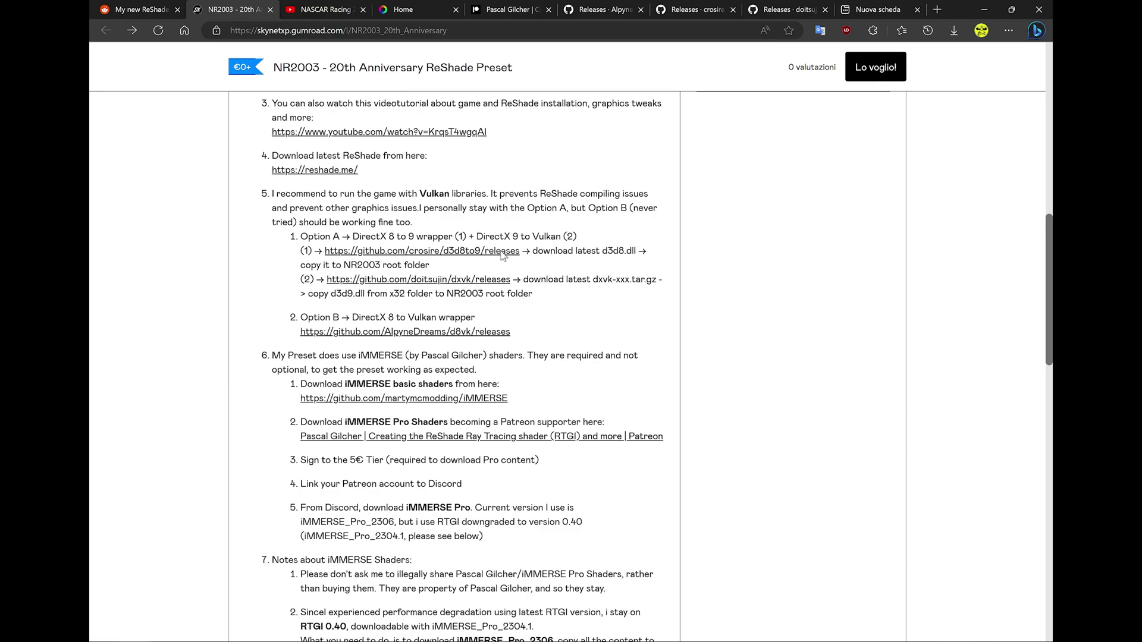
left_click(501, 252)
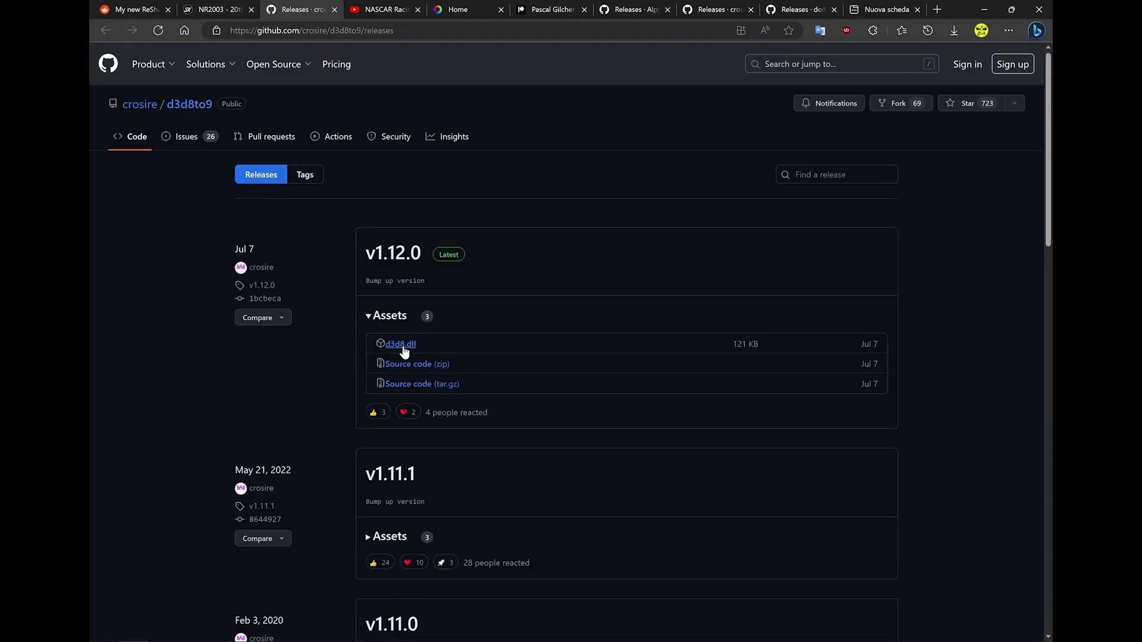
left_click(402, 347)
Choose to keep the flagged d3d8.dll download and expand the details of its security warning.
left_click(953, 31)
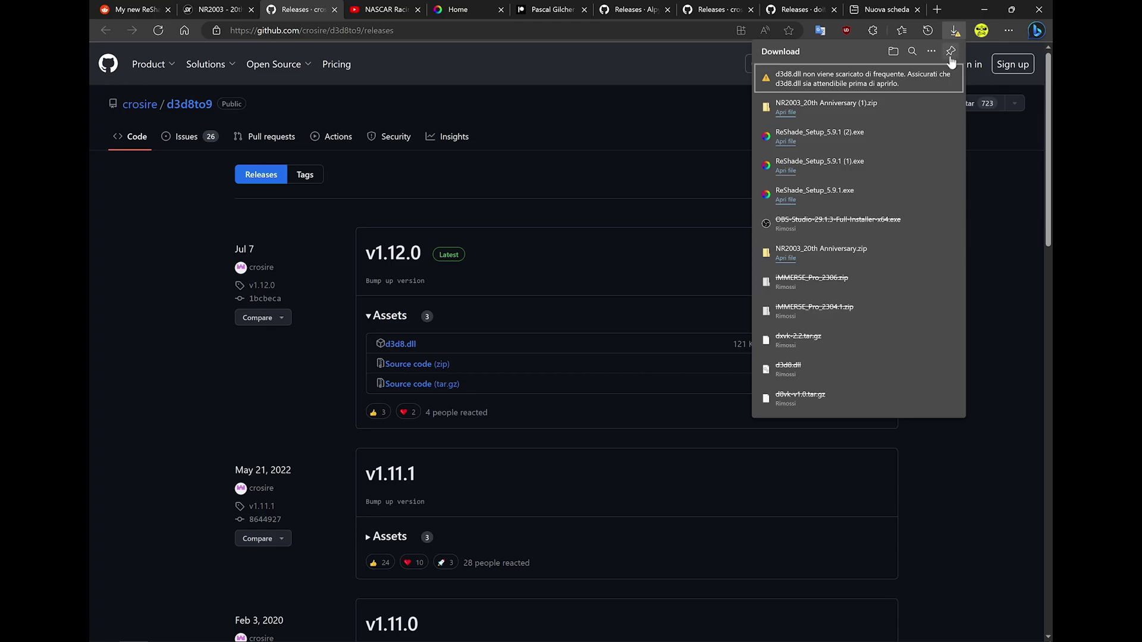
left_click(938, 82)
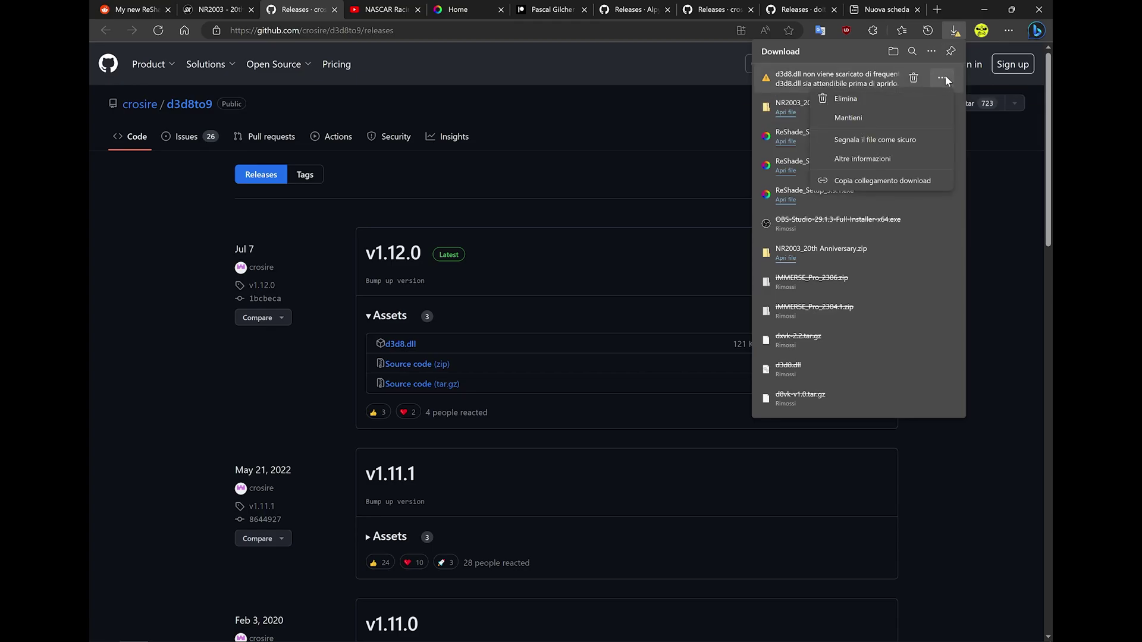
left_click(882, 119)
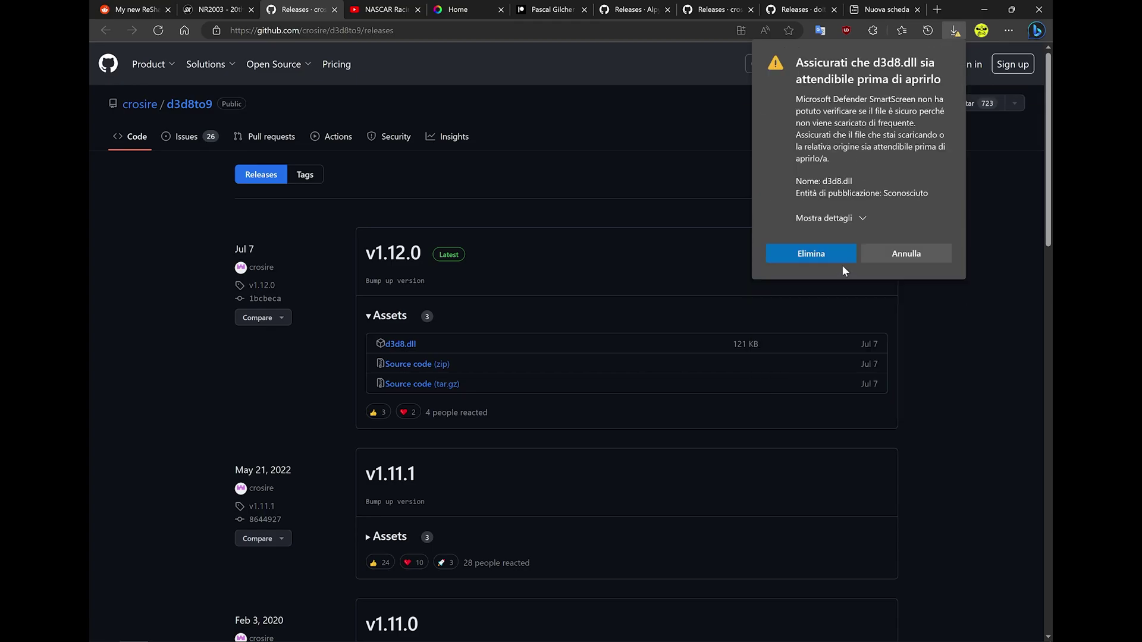
left_click(832, 215)
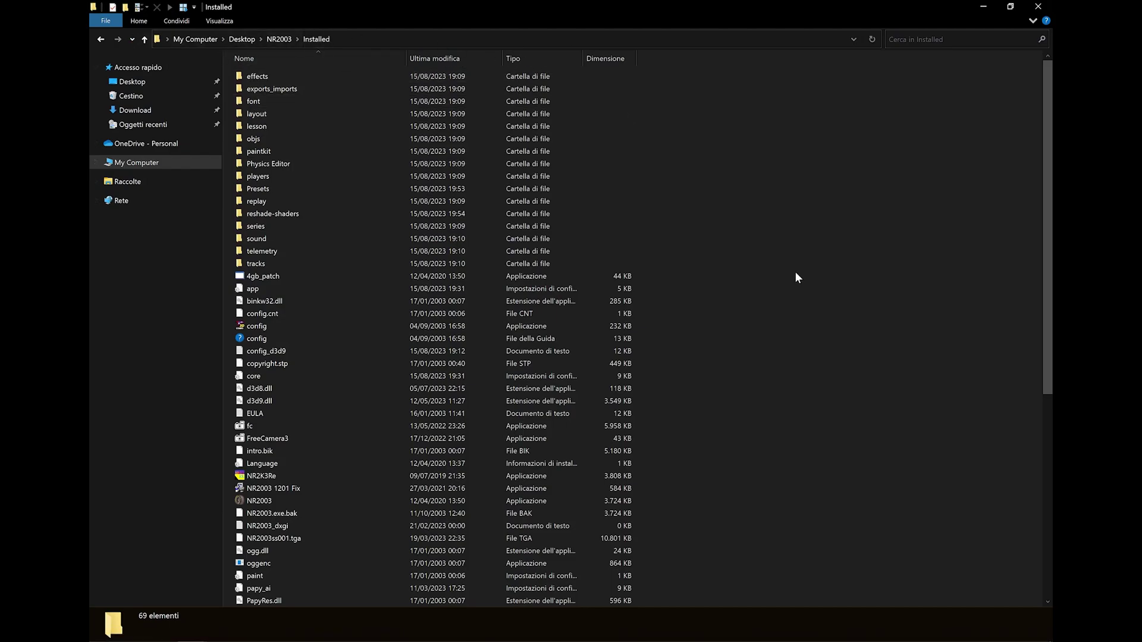
Move the downloaded d3d8.dll into the NR2003\Installed folder, replace the existing file and minimize the folder window.
key("ctrl+v")
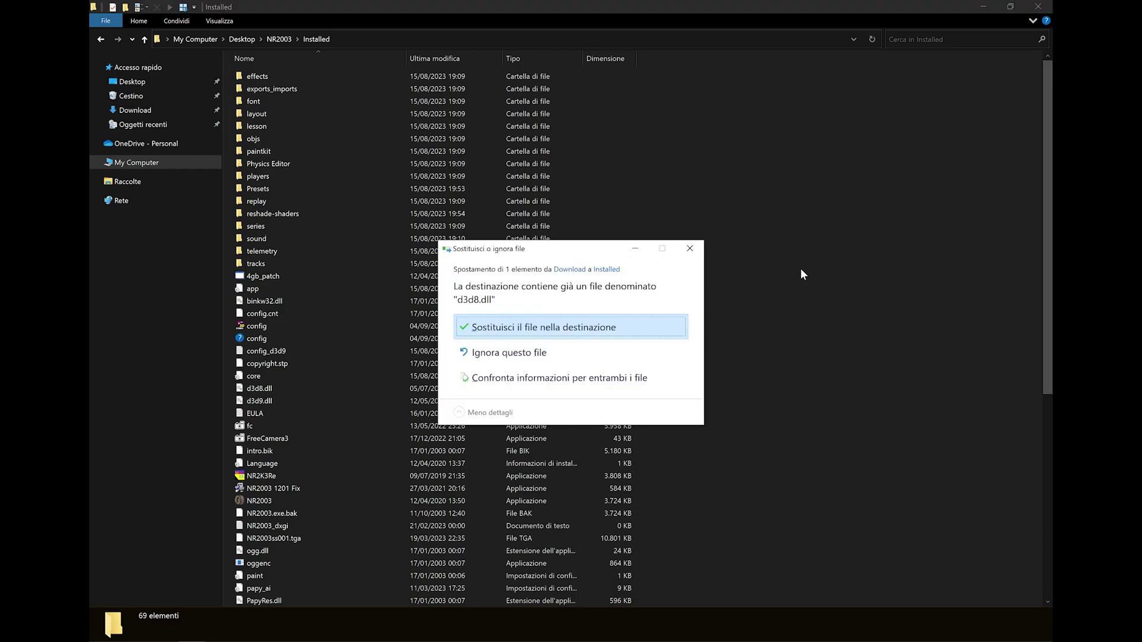
left_click(553, 321)
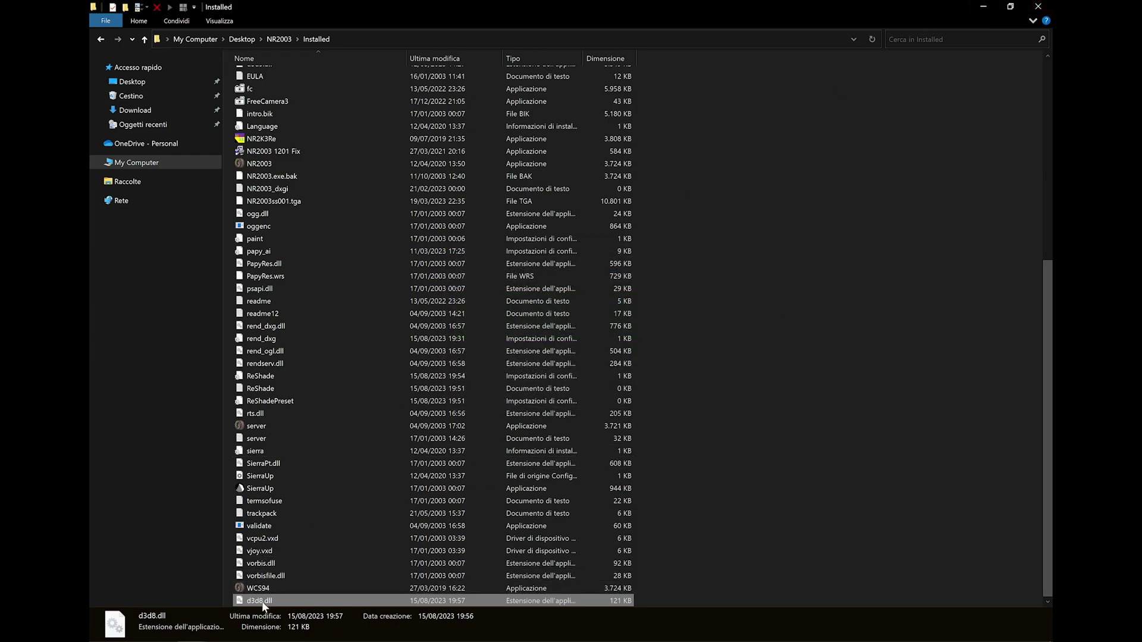
left_click(983, 6)
Open the doitsujin/dxvk releases link in the preset README and download dxvk-2.2.tar.gz from Version 2.2.
scroll(554, 325, "up", 7)
scroll(523, 336, "down", 10)
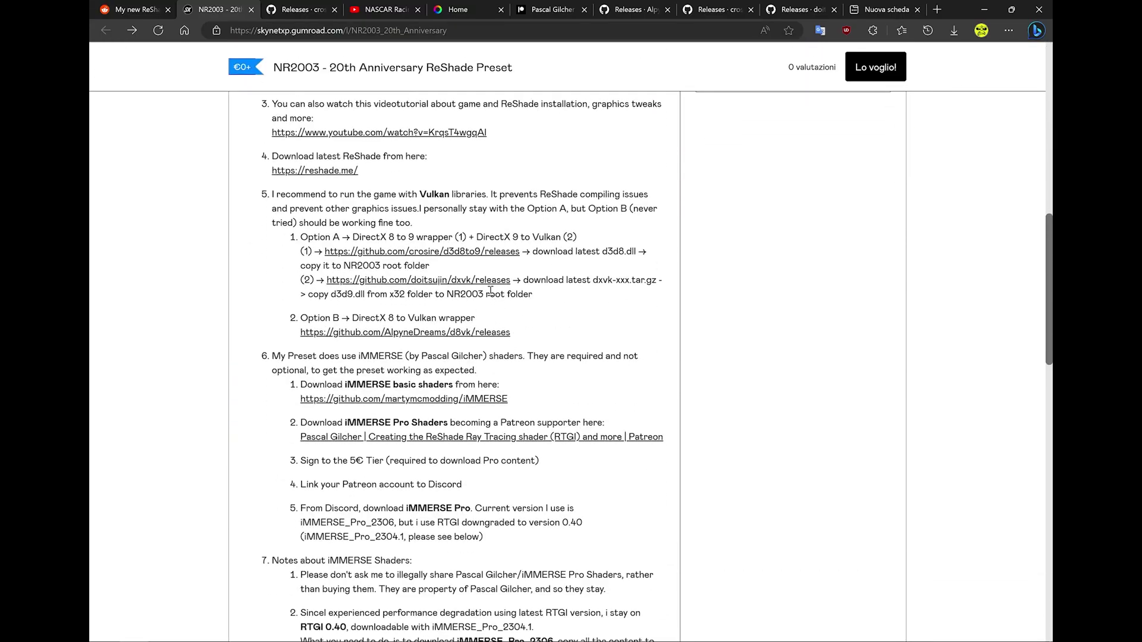
left_click(487, 279)
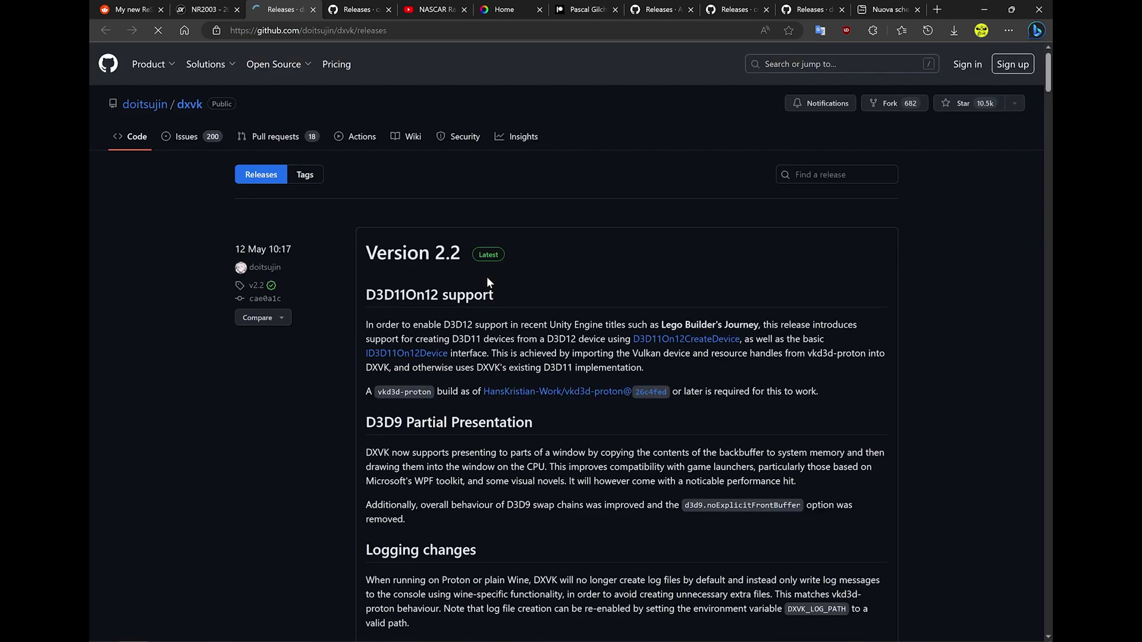
scroll(426, 266, "down", 4)
scroll(426, 265, "down", 10)
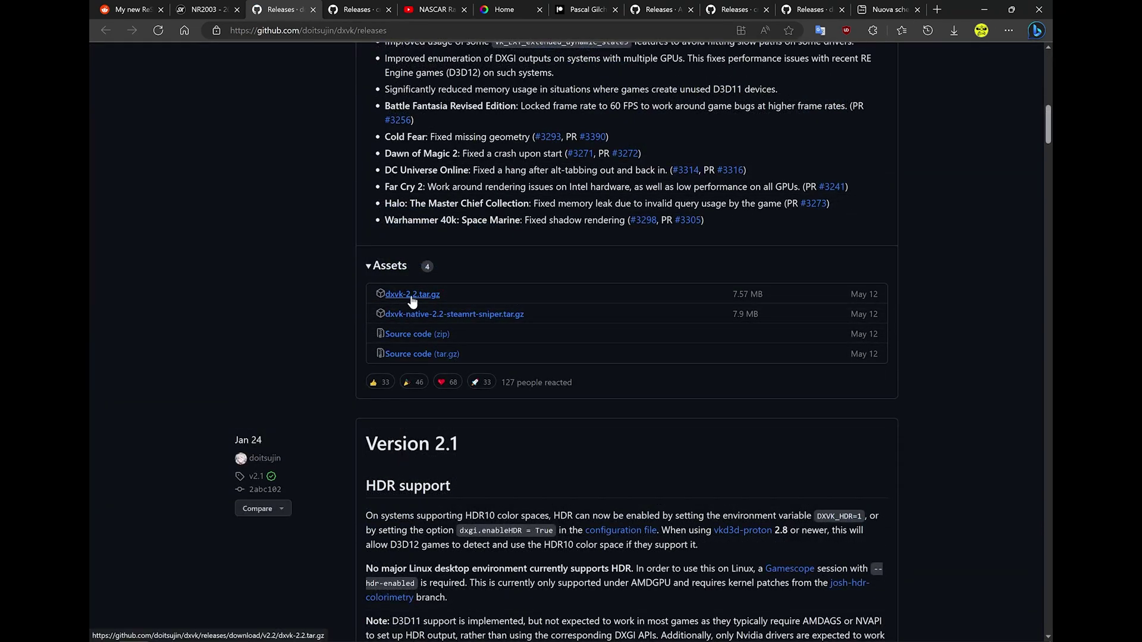
left_click(410, 294)
Open the downloaded dxvk-2.2.tar.gz archive with 7-Zip Portable.
left_click(952, 30)
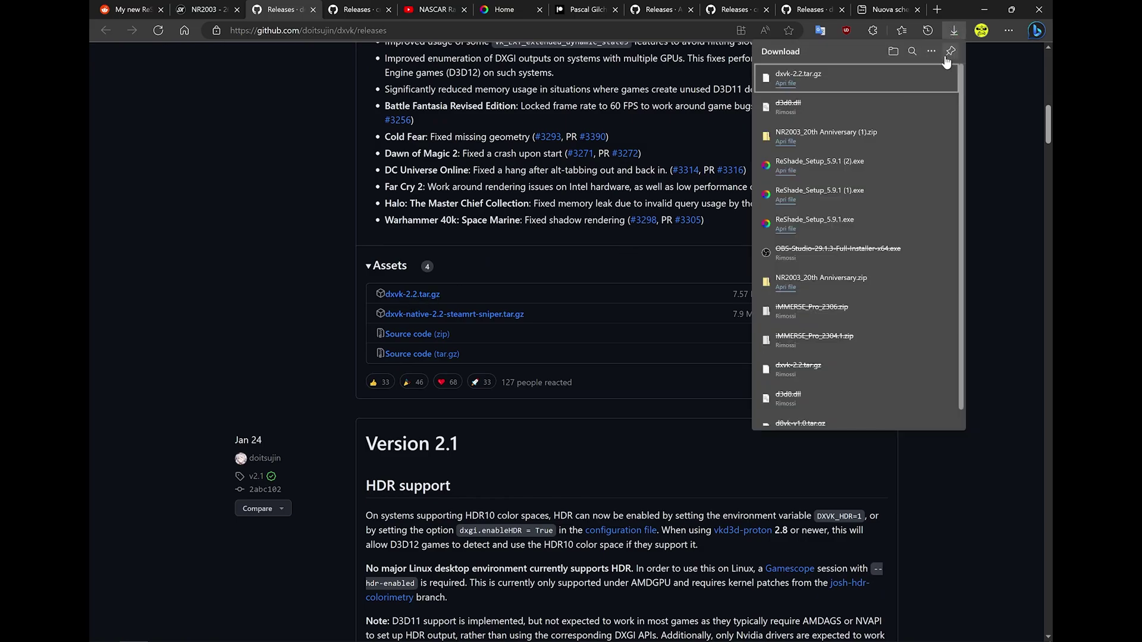
left_click(787, 83)
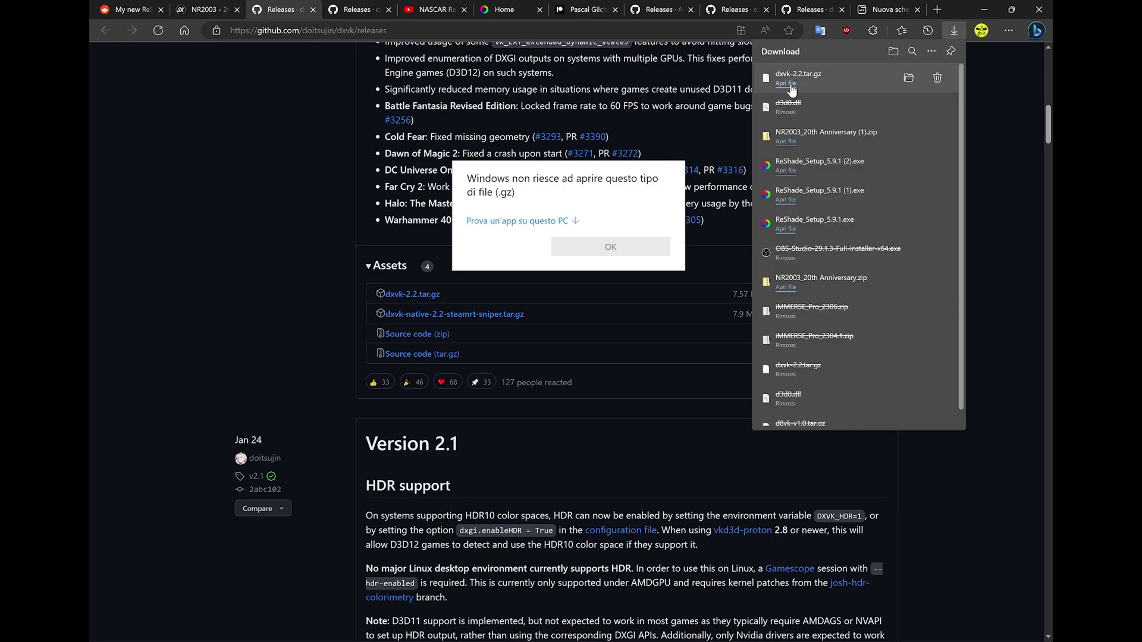
left_click(572, 221)
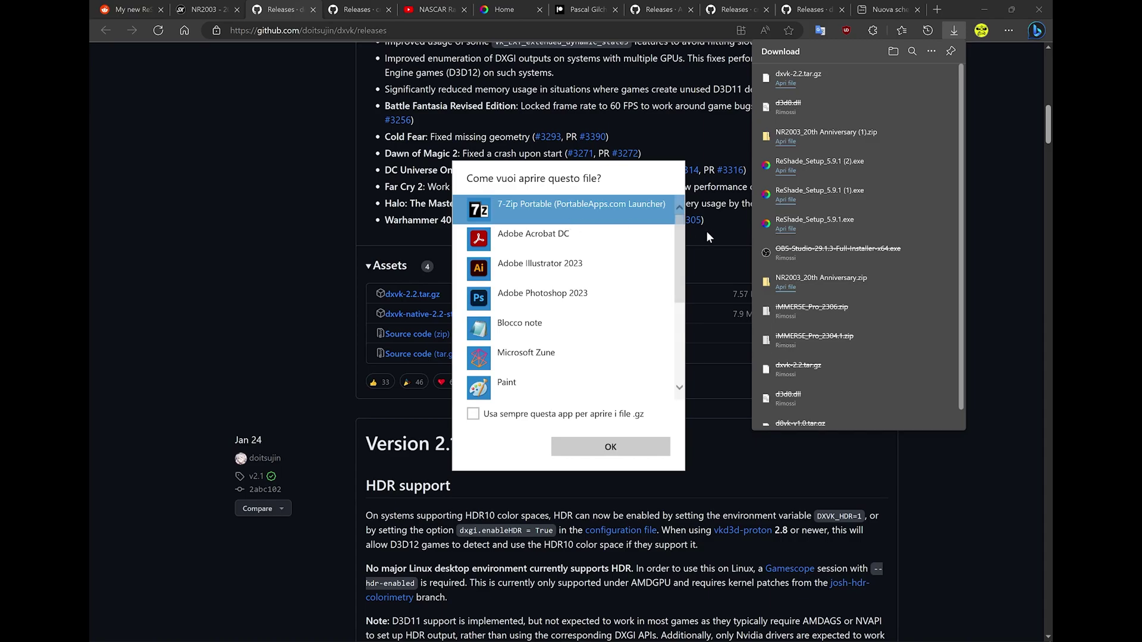
double_click(541, 204)
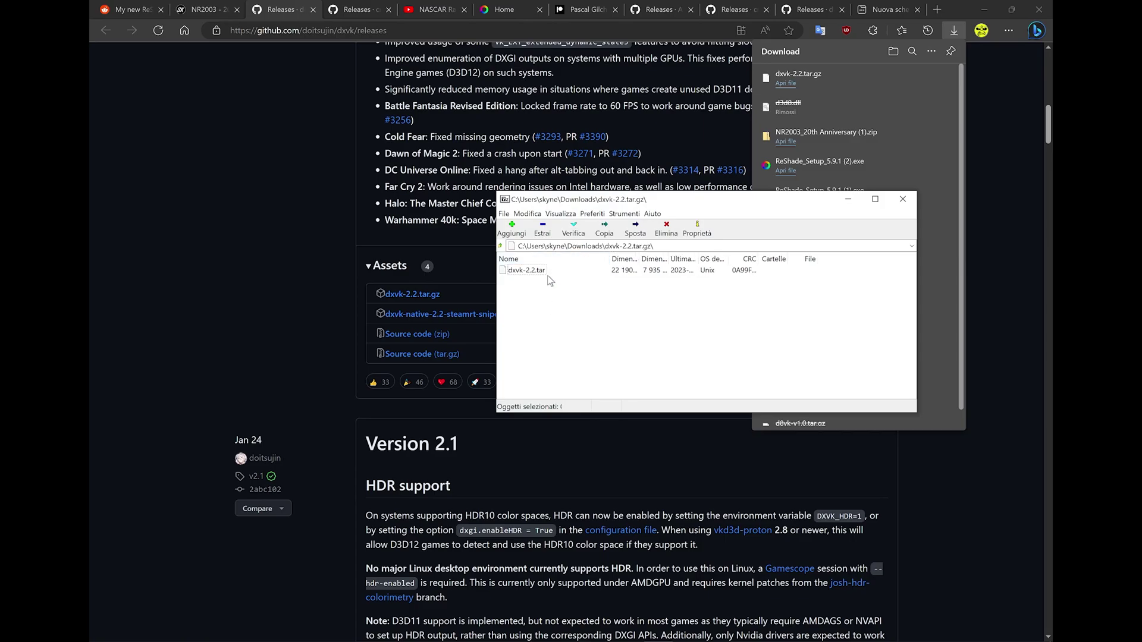
Browse through dxvk-2.2.tar and dxvk-2.2 to the x32 folder inside the archive and widen the name column.
double_click(523, 271)
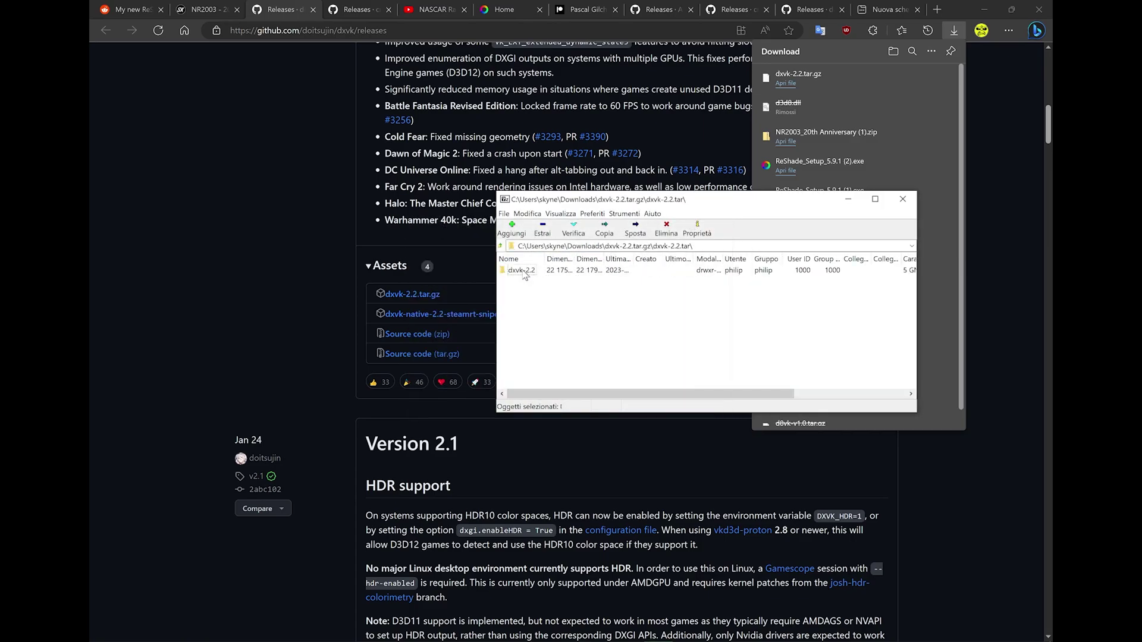
double_click(521, 270)
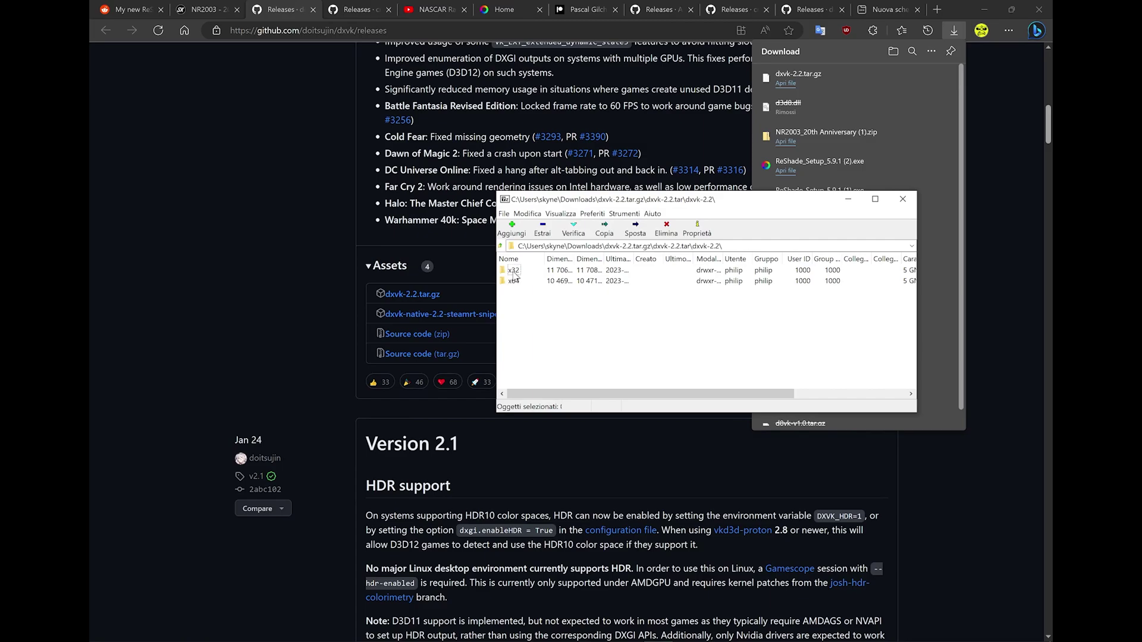
double_click(513, 270)
left_click_drag(549, 261, 662, 261)
left_click(527, 271)
left_click_drag(529, 275, 532, 404)
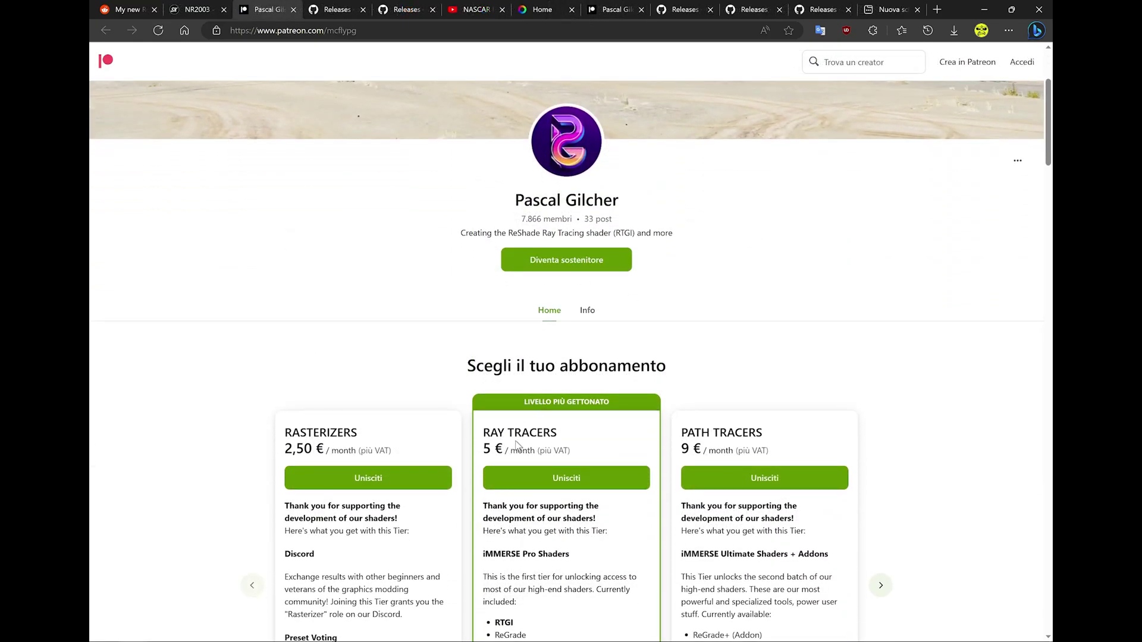
Review the RAY TRACERS subscription tier on the shader author's Patreon page, including its monthly price and the iMMERSE Pro shaders it covers.
scroll(516, 445, "down", 3)
left_click_drag(494, 253, 588, 262)
left_click(504, 256)
left_click_drag(486, 252, 576, 255)
left_click(628, 262)
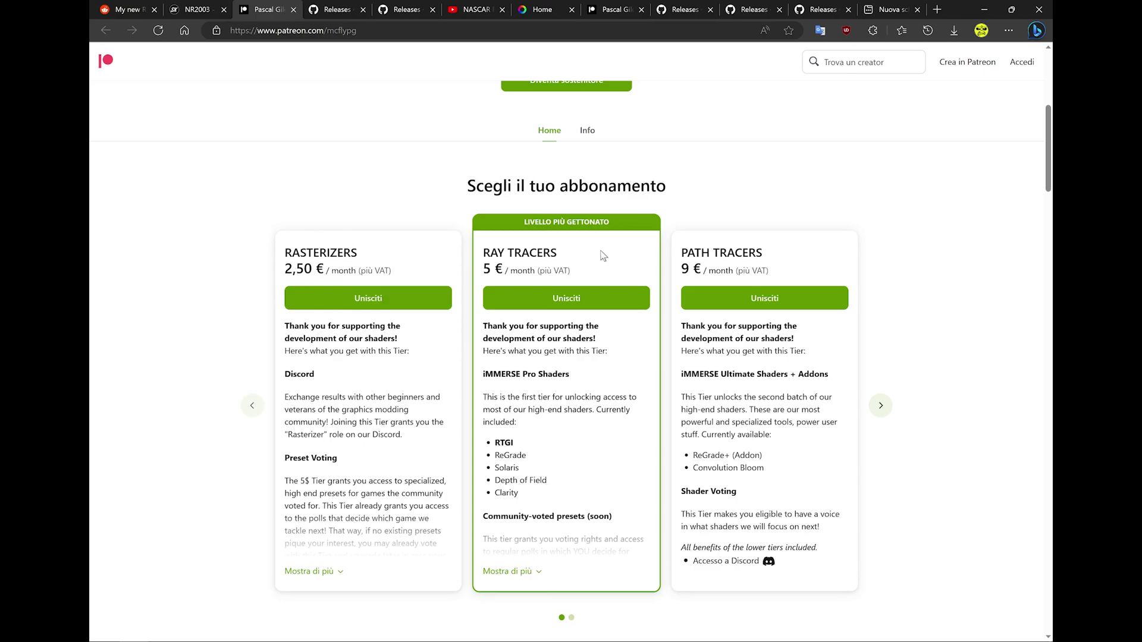
scroll(593, 253, "down", 2)
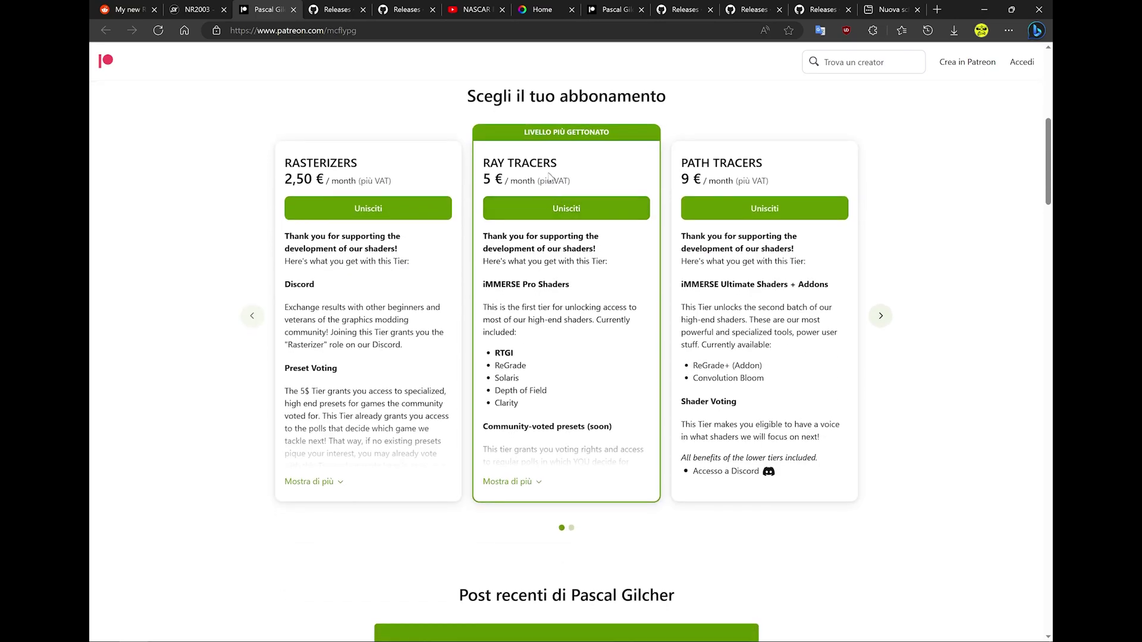
left_click_drag(484, 178, 522, 180)
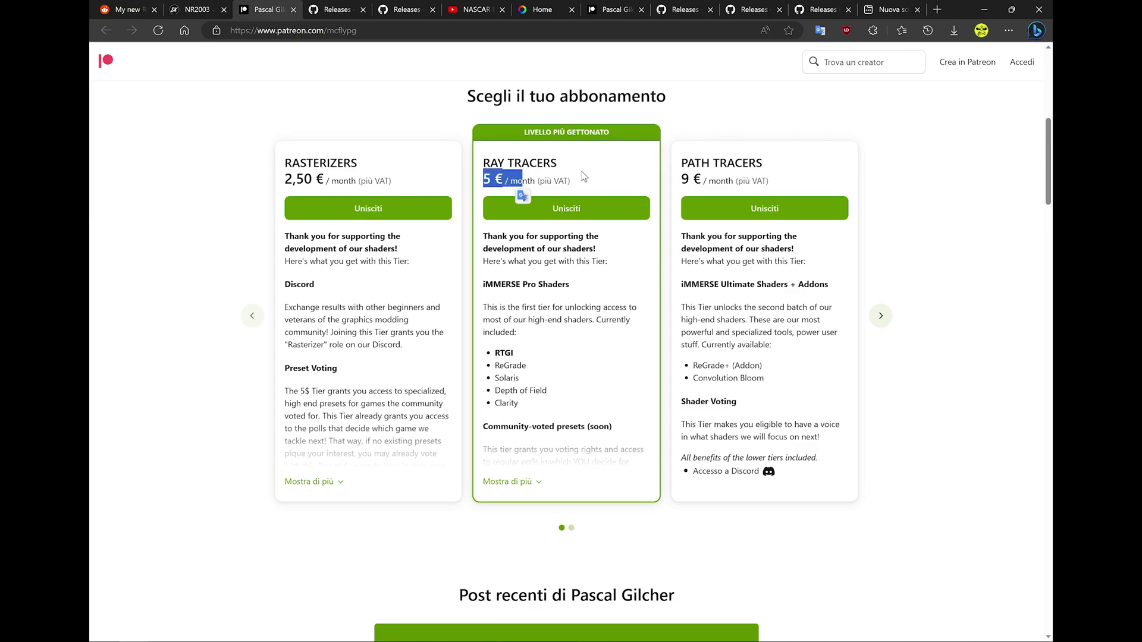
left_click(485, 177)
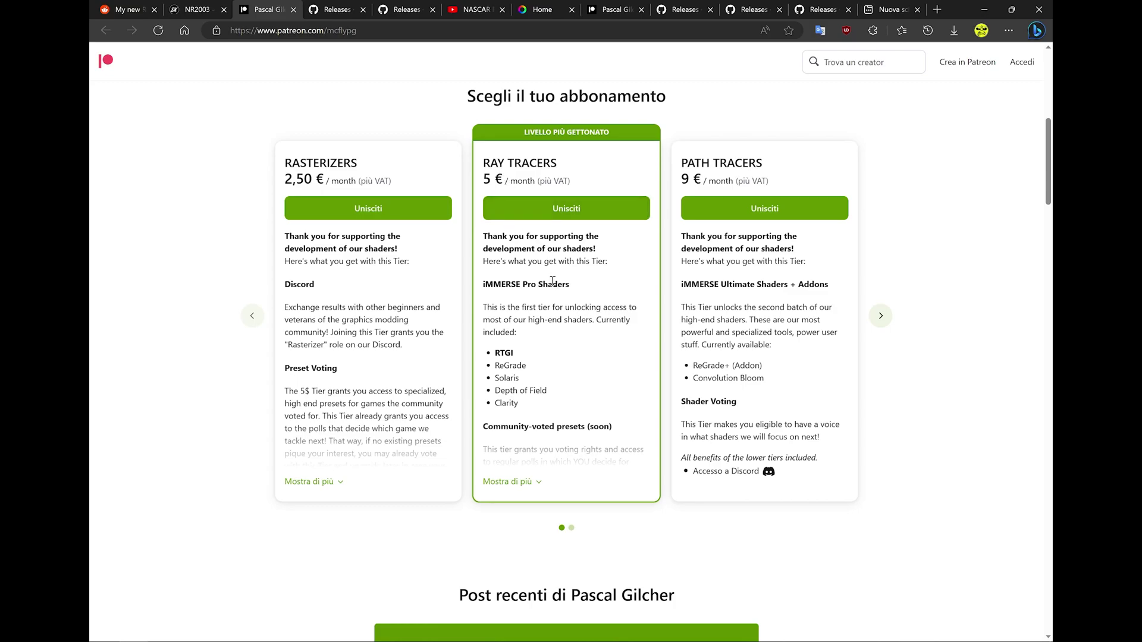
scroll(553, 281, "down", 1)
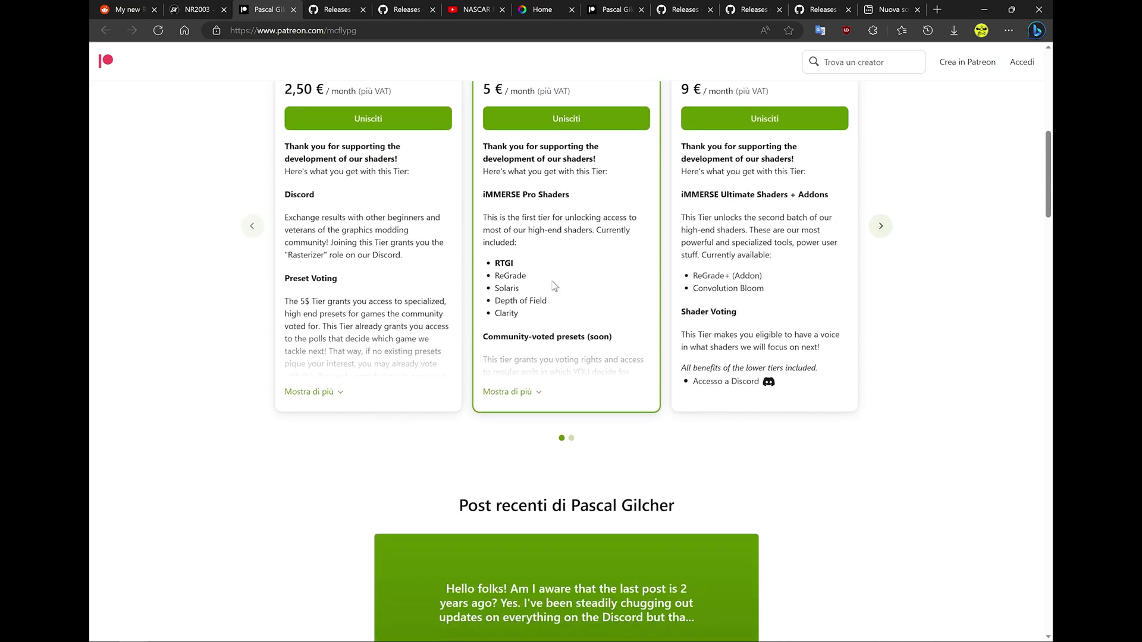
Look over the Patreon subscription tiers once more and switch to Discord.
scroll(553, 286, "up", 5)
scroll(562, 268, "down", 3)
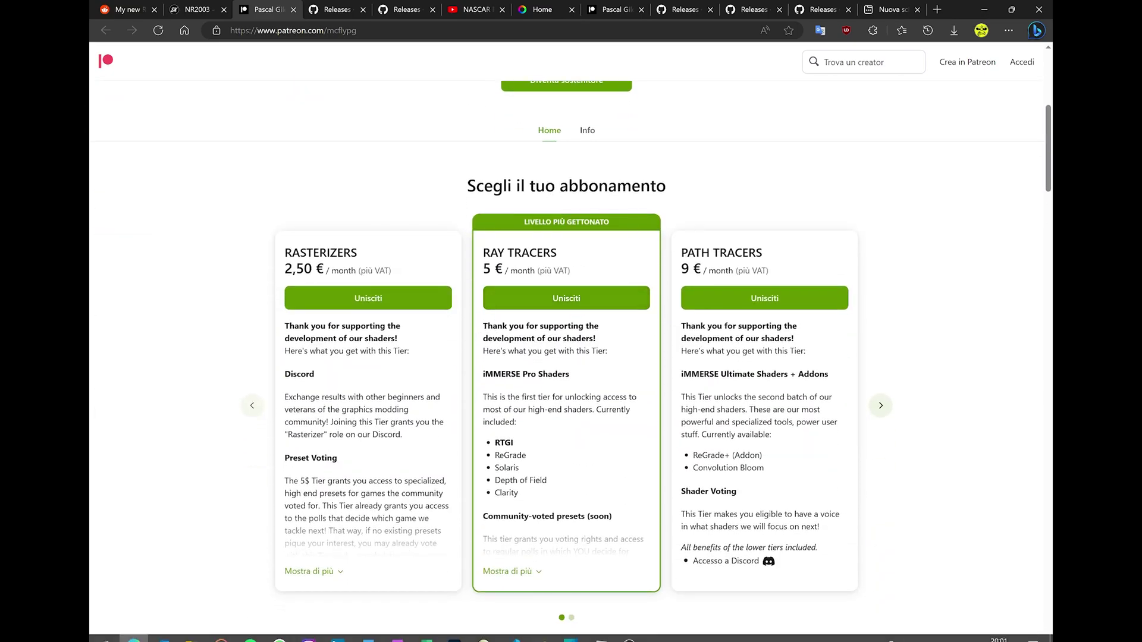
mouse_move(737, 639)
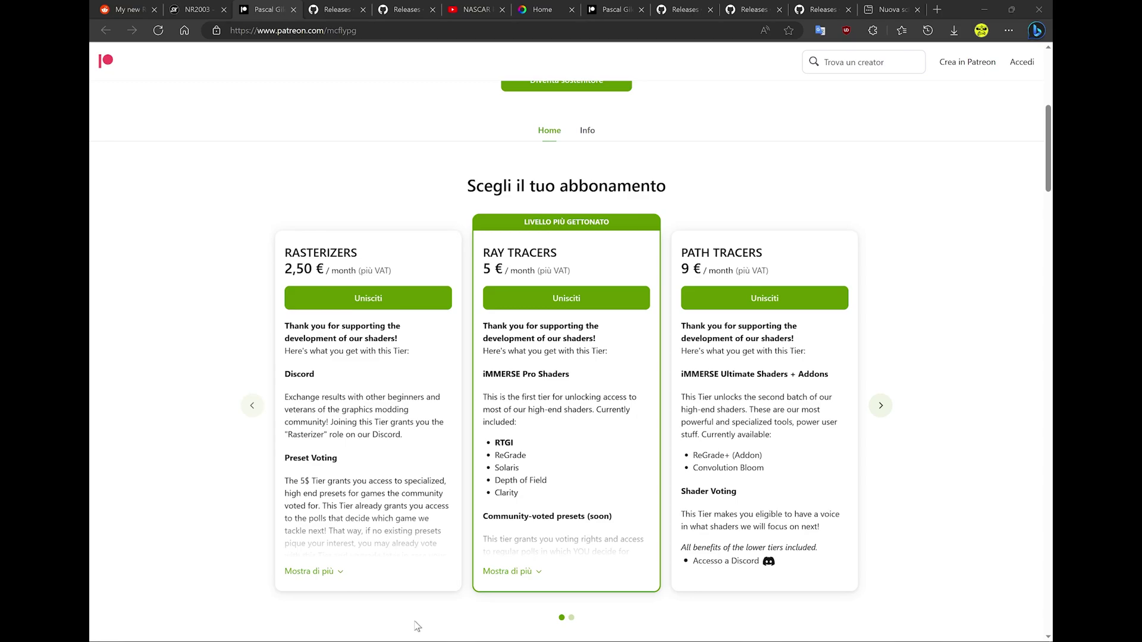
left_click(424, 631)
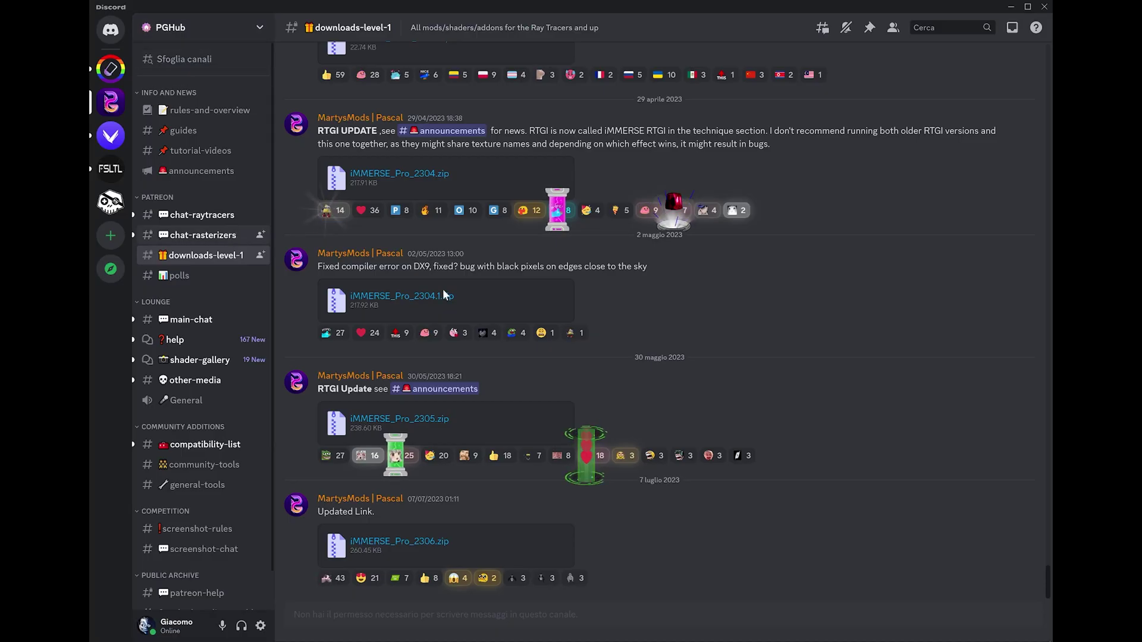
Look through PGHub's chat-raytracers and chat-rasterizers channels down to the latest messages.
left_click(205, 219)
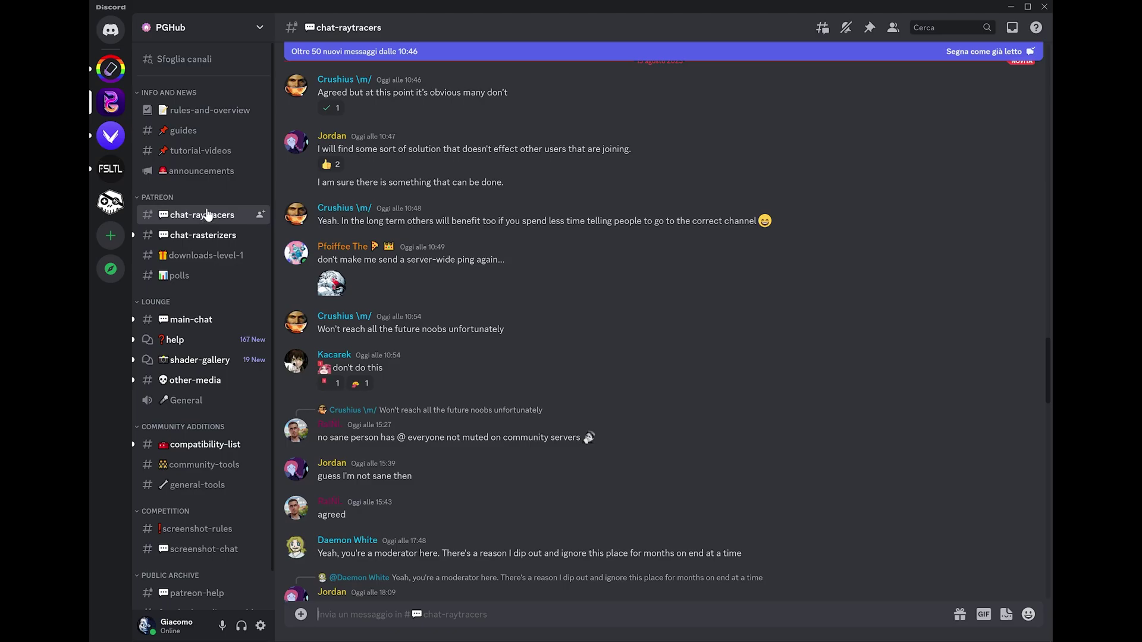
scroll(656, 299, "down", 6)
scroll(656, 299, "down", 15)
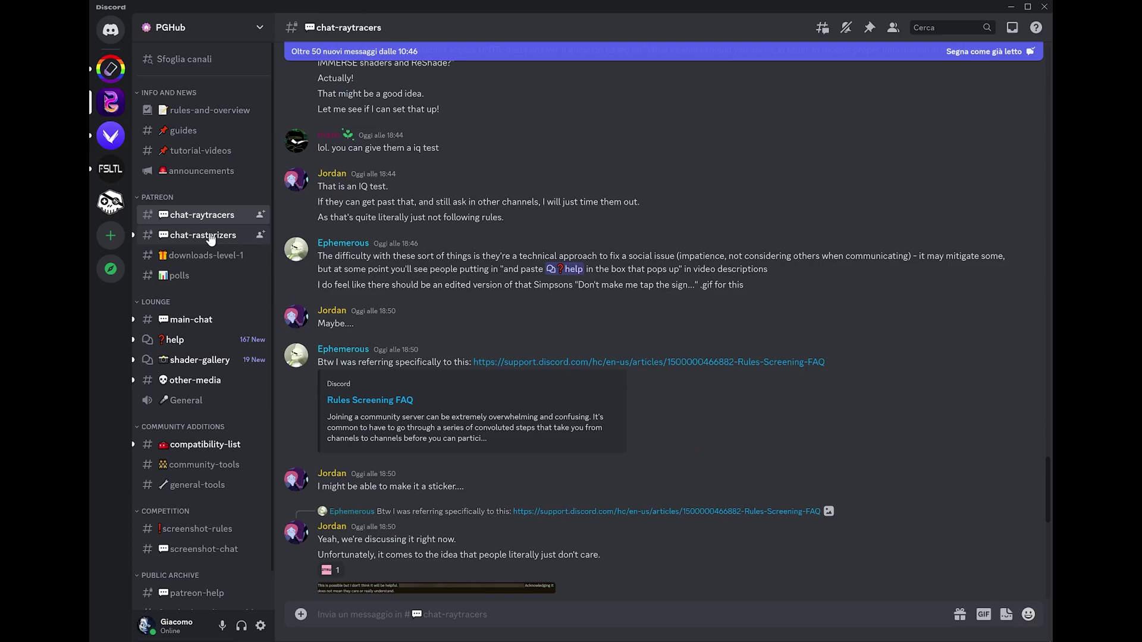
left_click(208, 236)
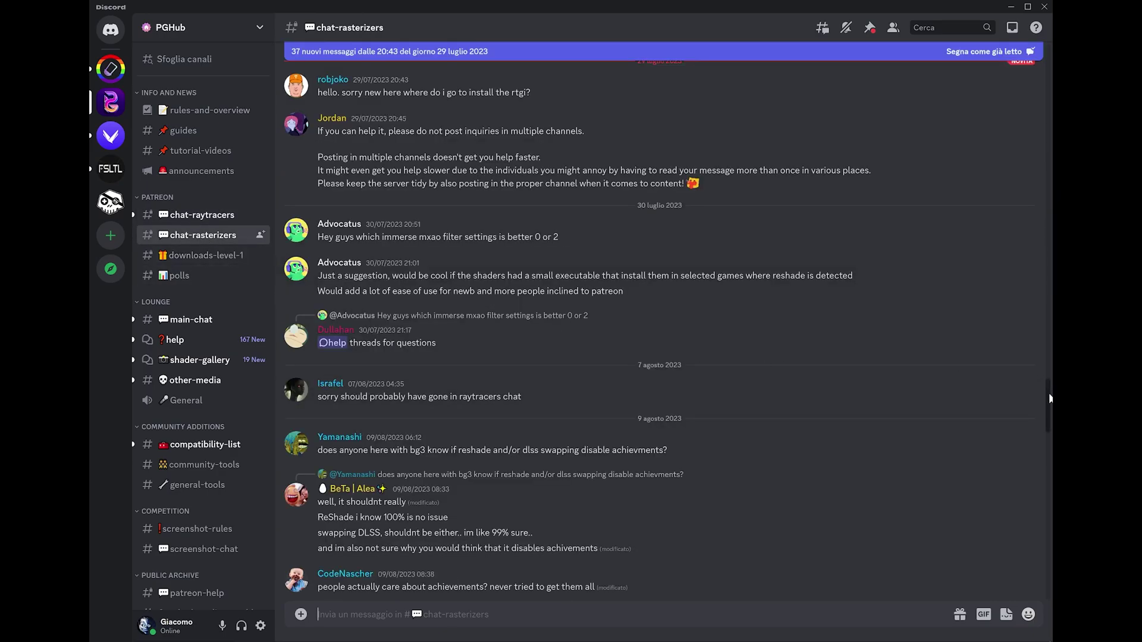
left_click_drag(1049, 405, 1050, 601)
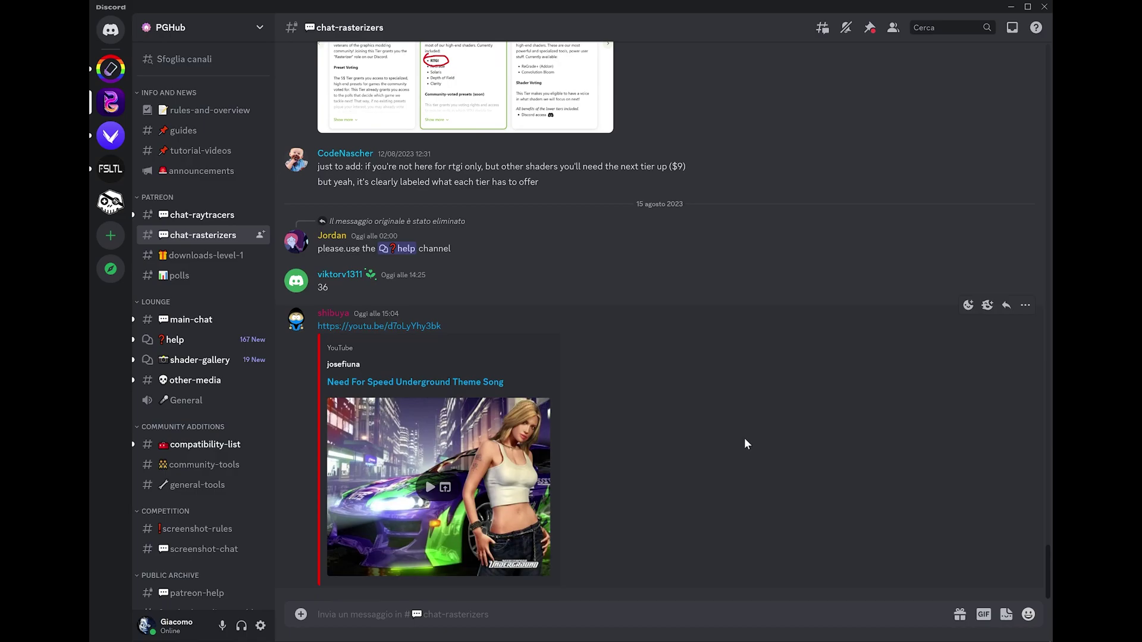
Return to the downloads-level-1 channel and examine the iMMERSE_Pro_2304.1.zip and iMMERSE_Pro_2306.zip posts.
key("alt+Down")
scroll(716, 449, "up", 1)
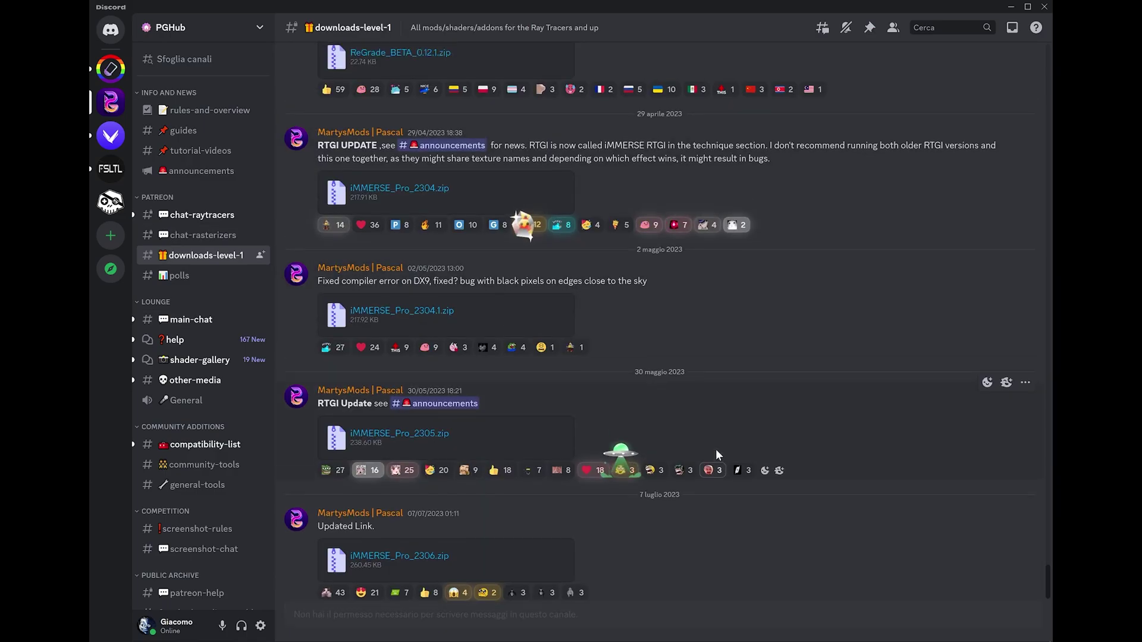
scroll(716, 450, "down", 1)
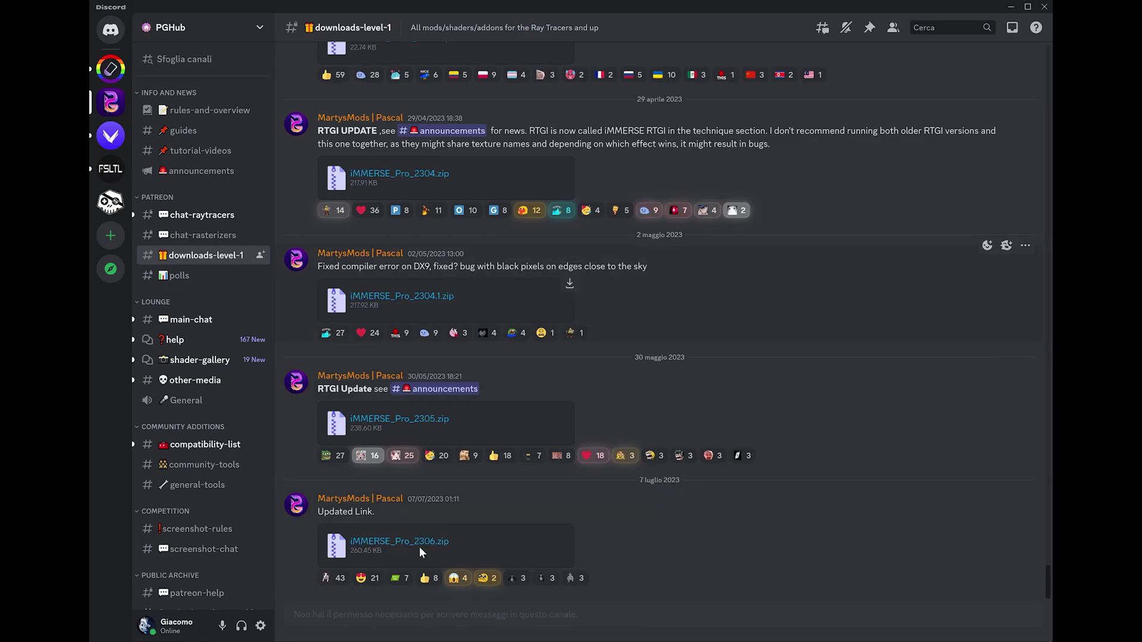
Switch to File Explorer and open the iMMERSE_Pro_2306 archive in the desktop's NR2003\iMMERSE folder.
key("super+e")
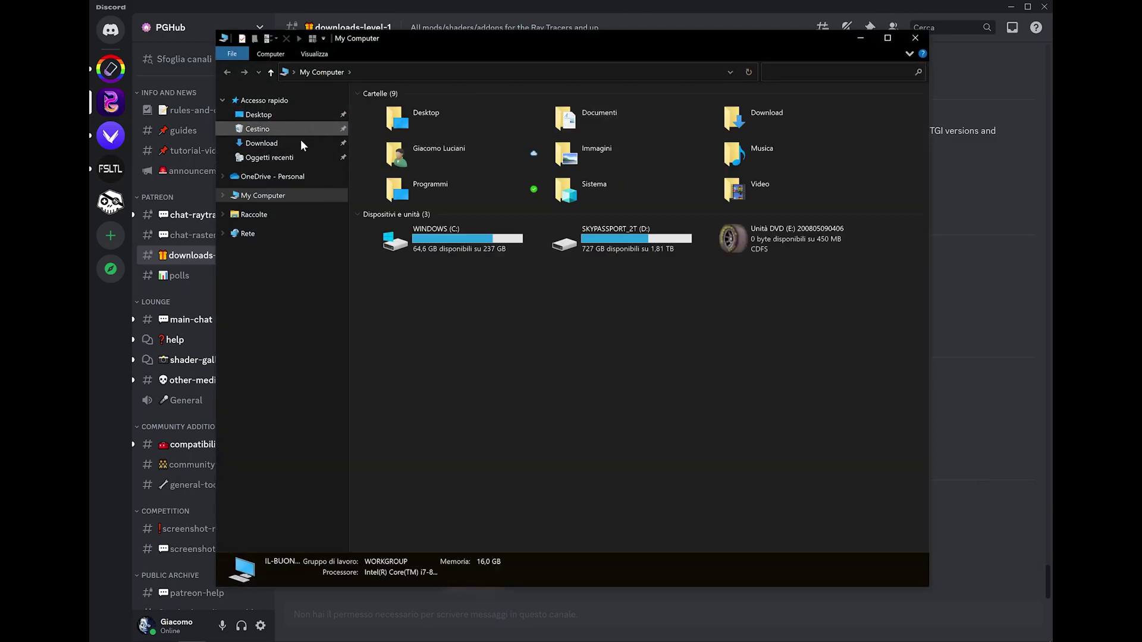
left_click(284, 115)
double_click(398, 119)
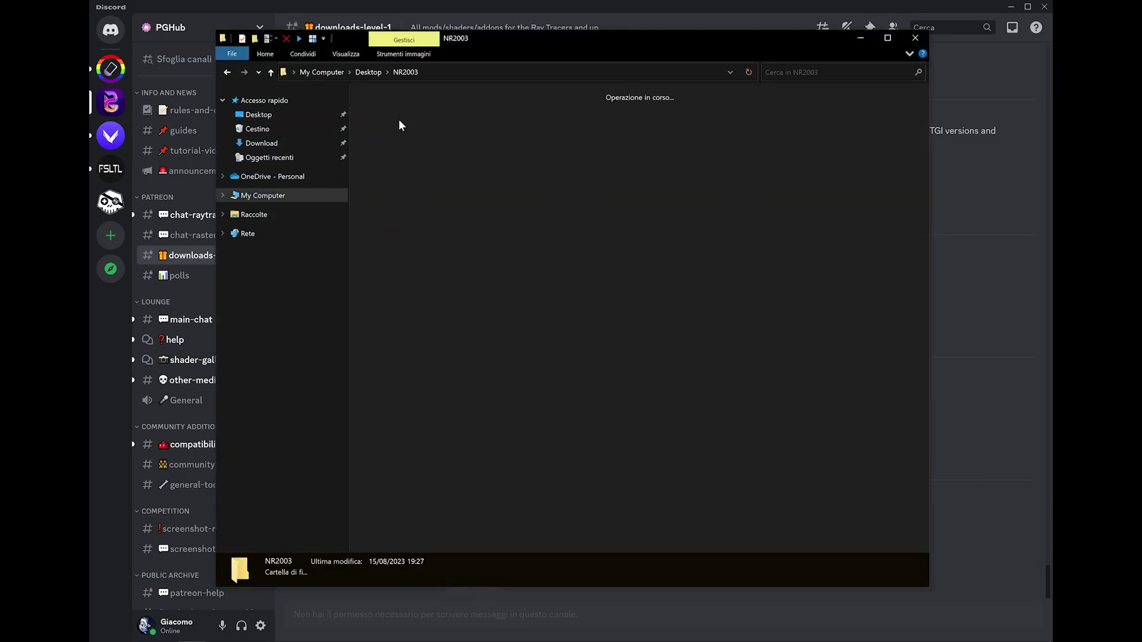
double_click(445, 118)
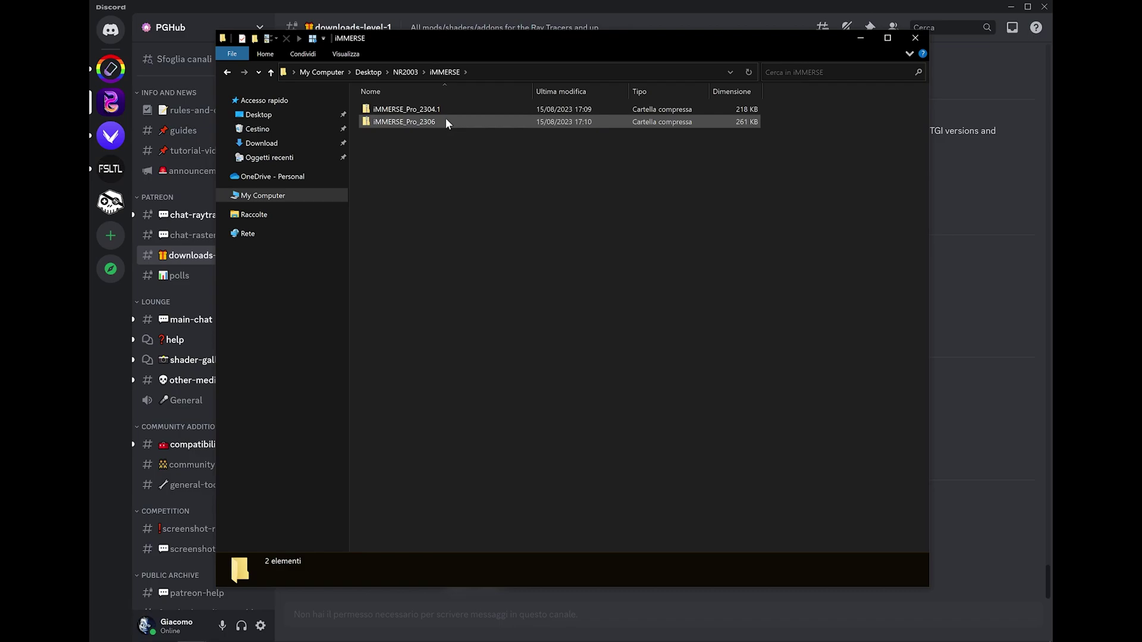
left_click(384, 121)
double_click(383, 121)
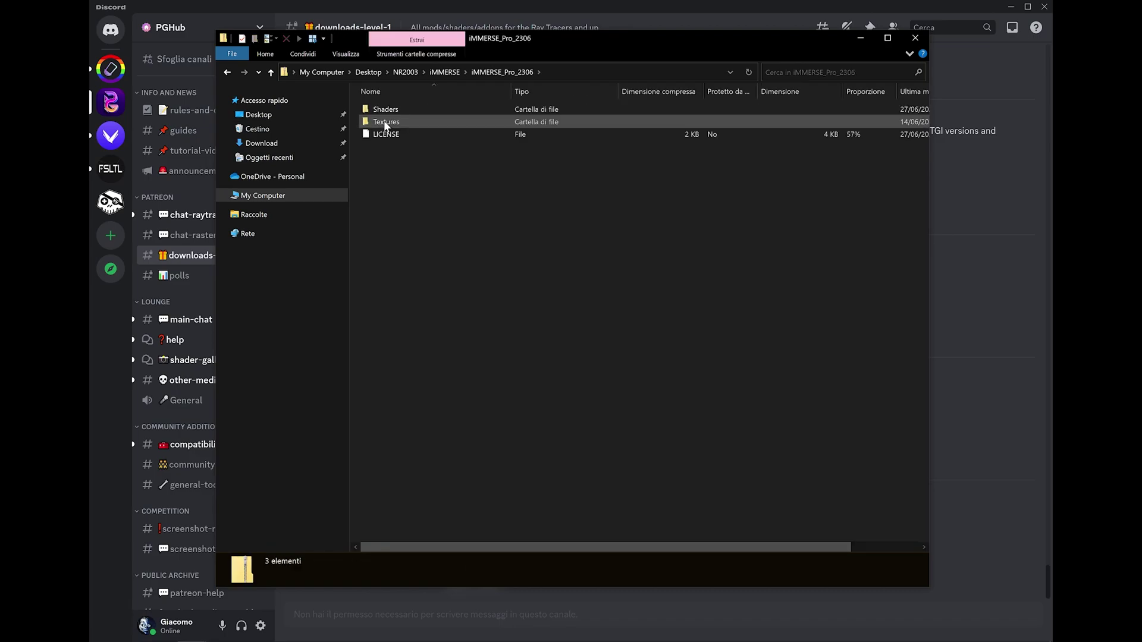
Copy the Shaders and Textures folders from the iMMERSE_Pro_2306 archive into NR2003\Installed\reshade-shaders.
key("alt+Left")
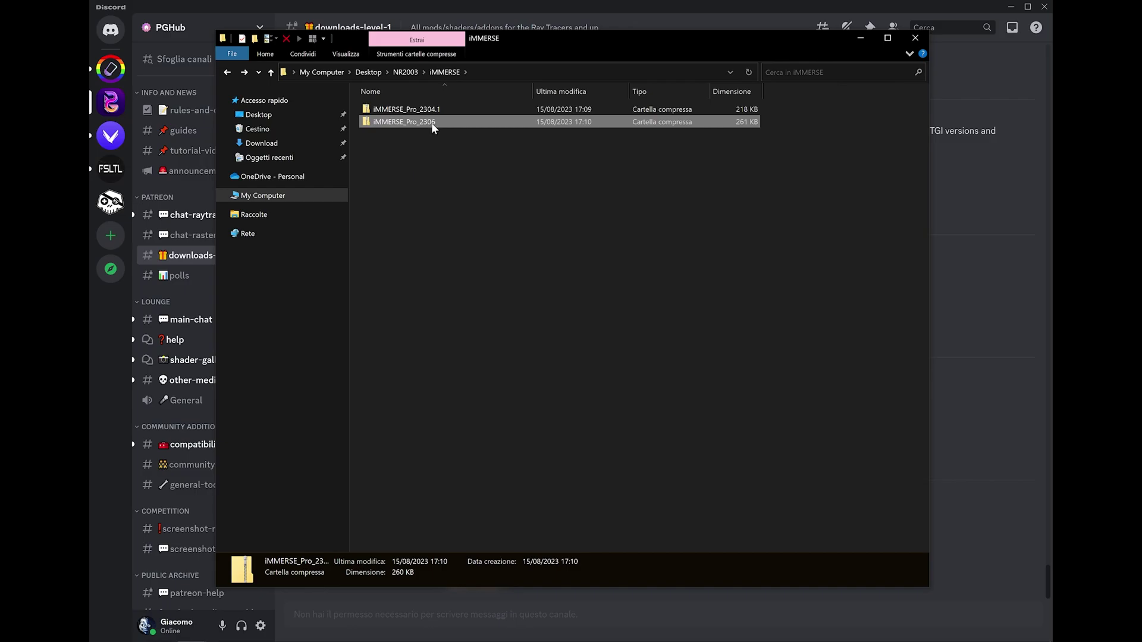
double_click(431, 123)
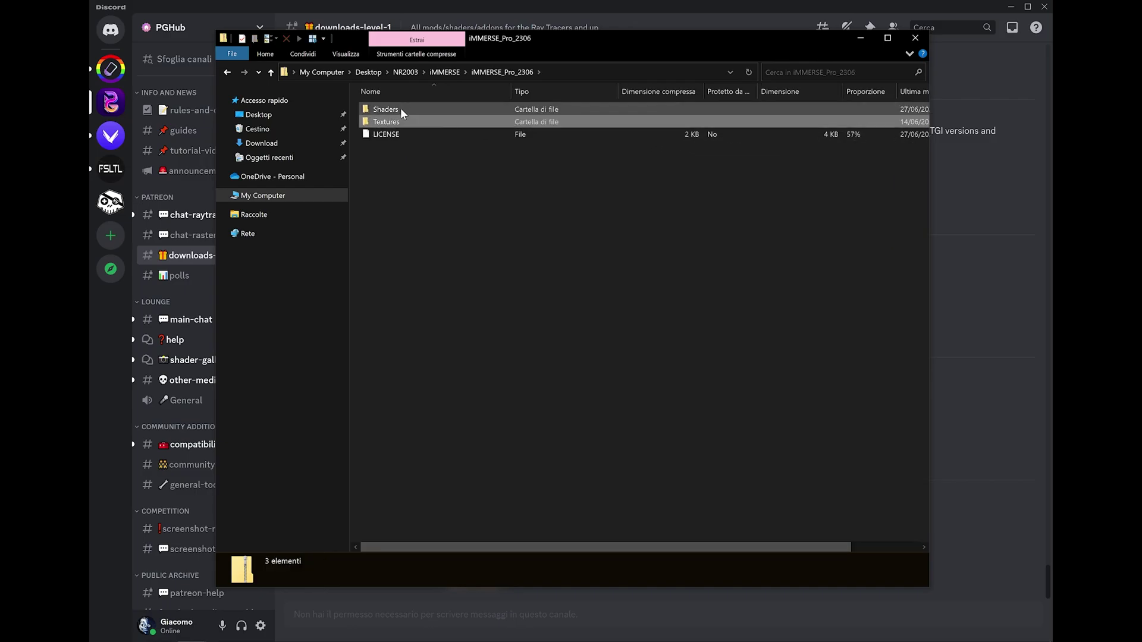
left_click_drag(401, 106, 412, 117)
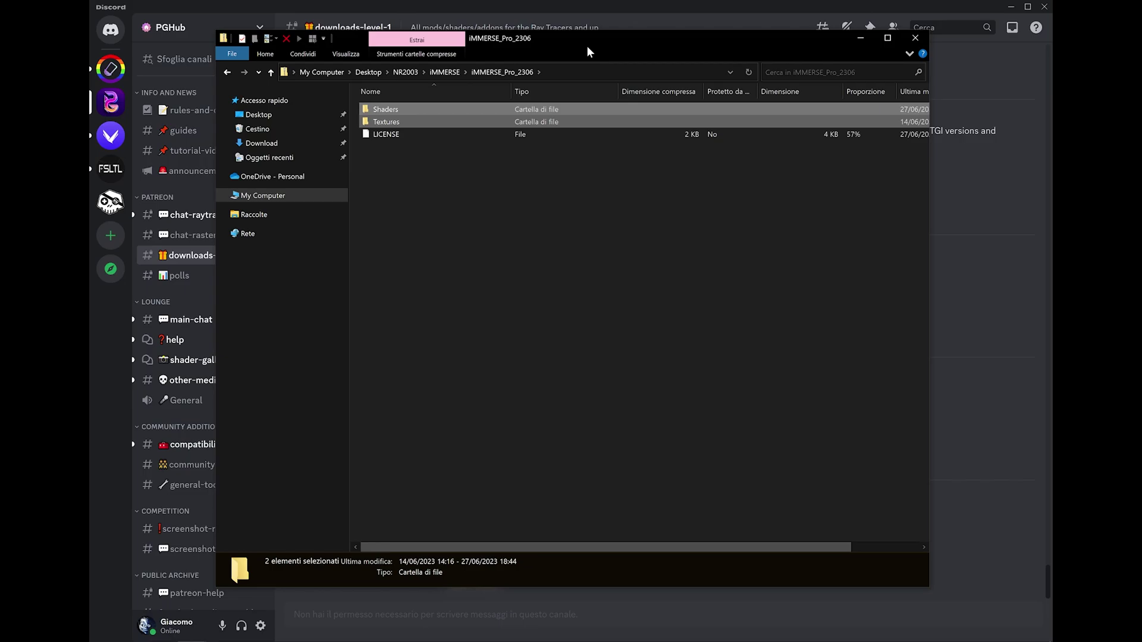
left_click_drag(586, 51, 553, 50)
mouse_move(192, 633)
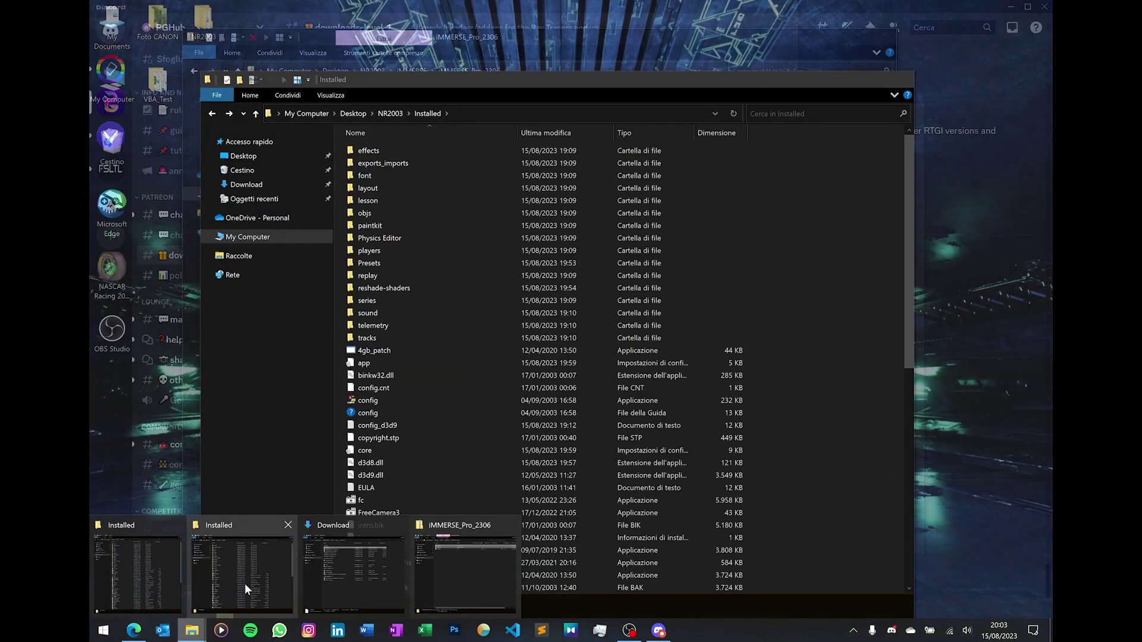
left_click(244, 583)
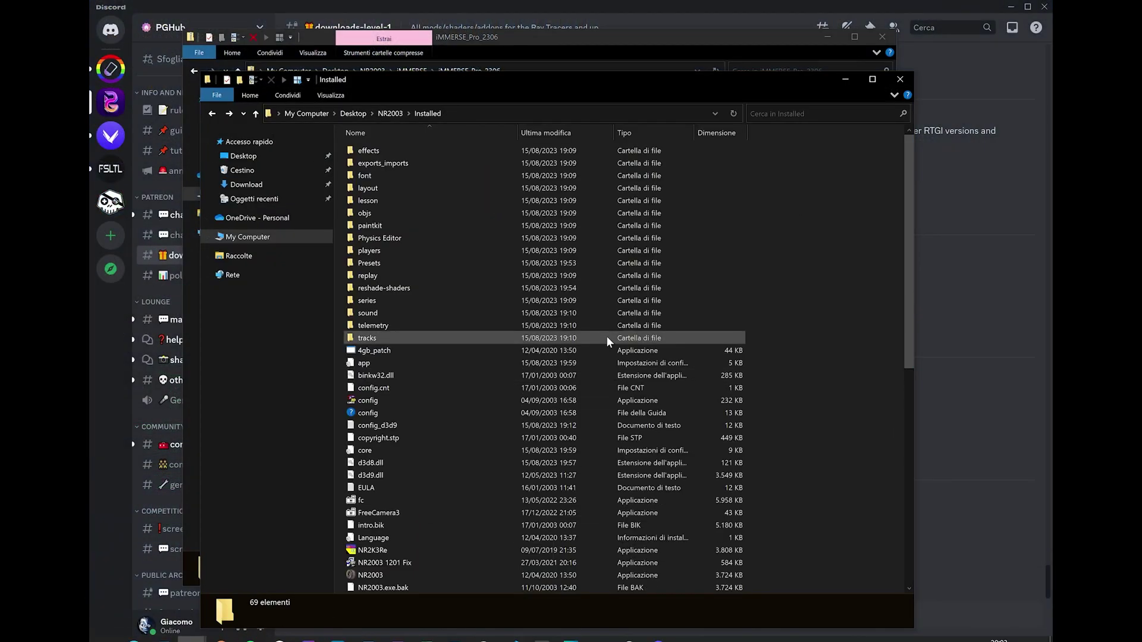
left_click(390, 289)
double_click(391, 289)
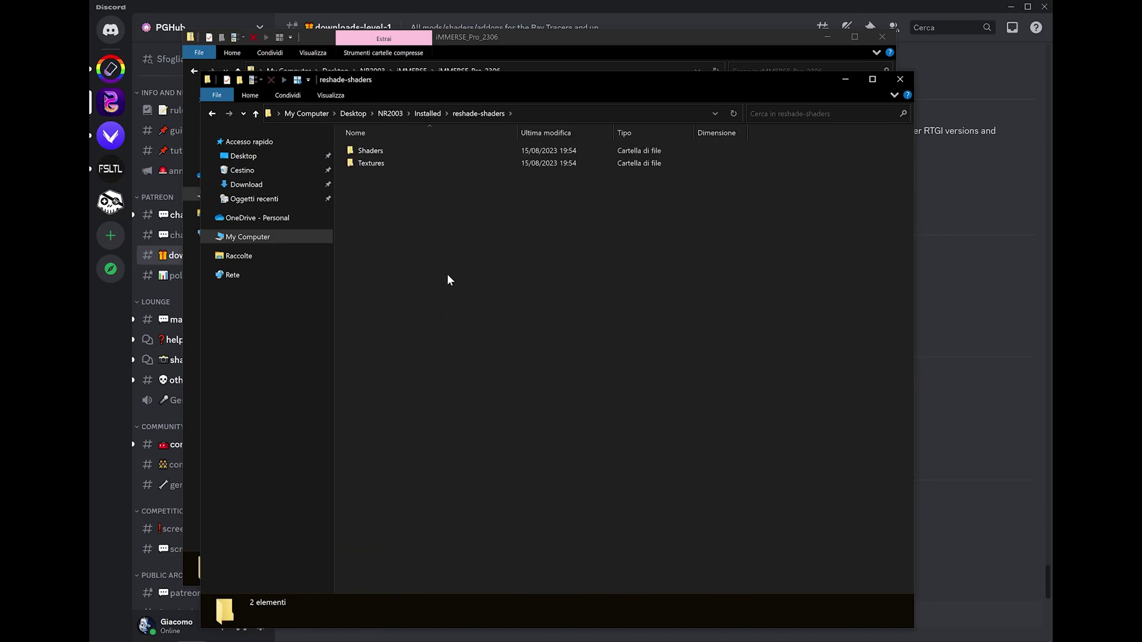
key("ctrl+v")
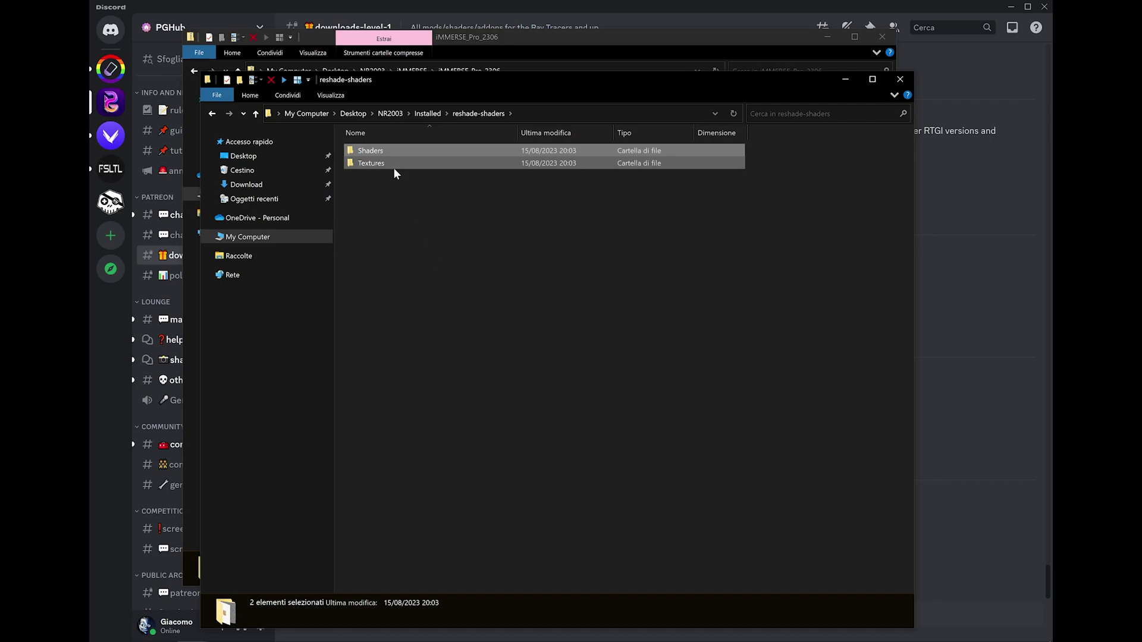
Check the installed Shaders folder, including its iMMERSE and MartysMods subfolders and the MartysMods .fx files.
left_click(389, 150)
double_click(388, 150)
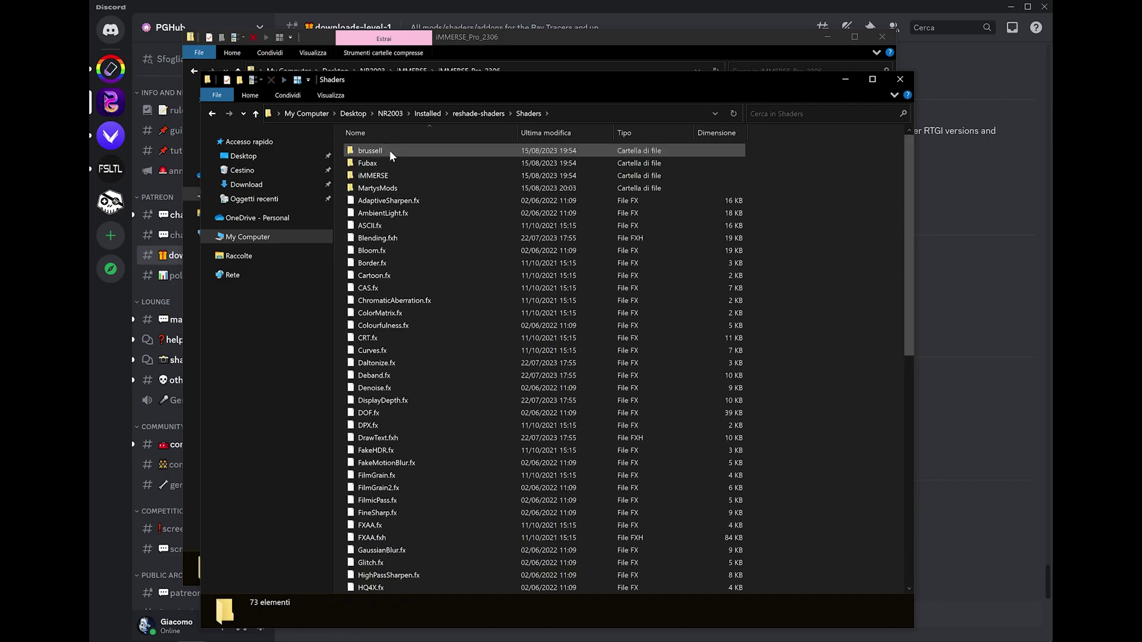
double_click(384, 174)
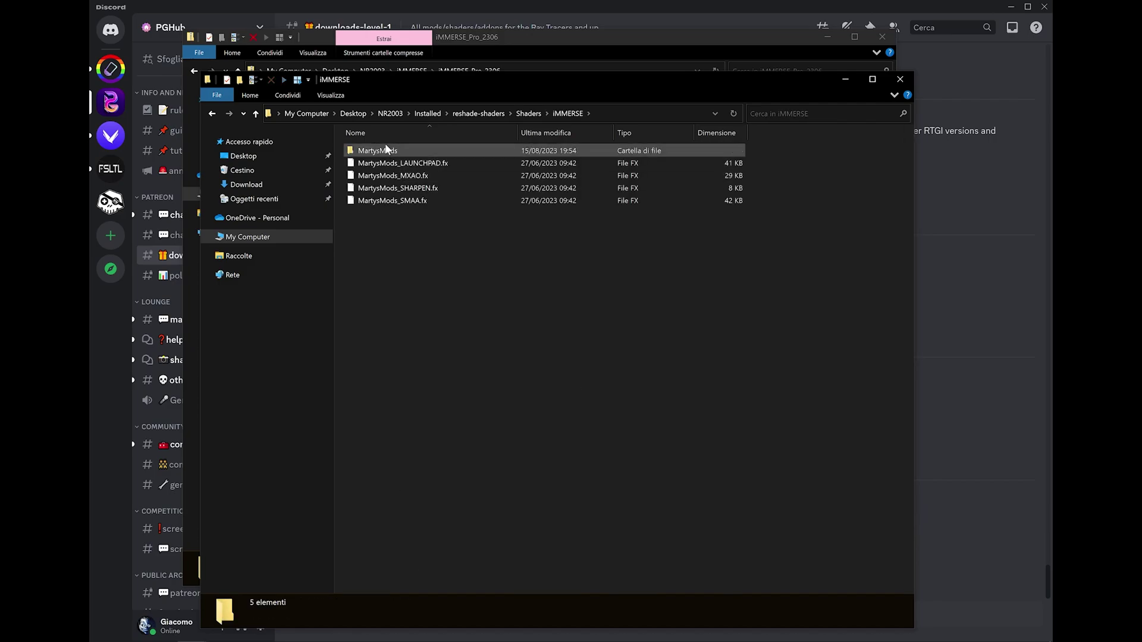
key("alt+Left")
double_click(379, 187)
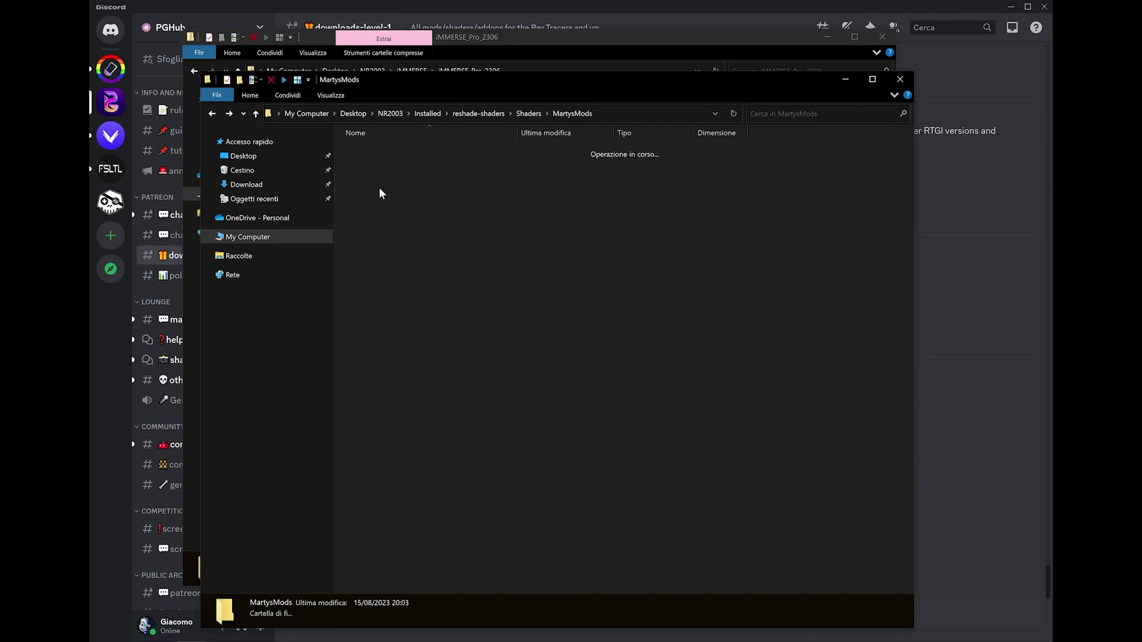
key("alt+Left")
scroll(719, 380, "down", 10)
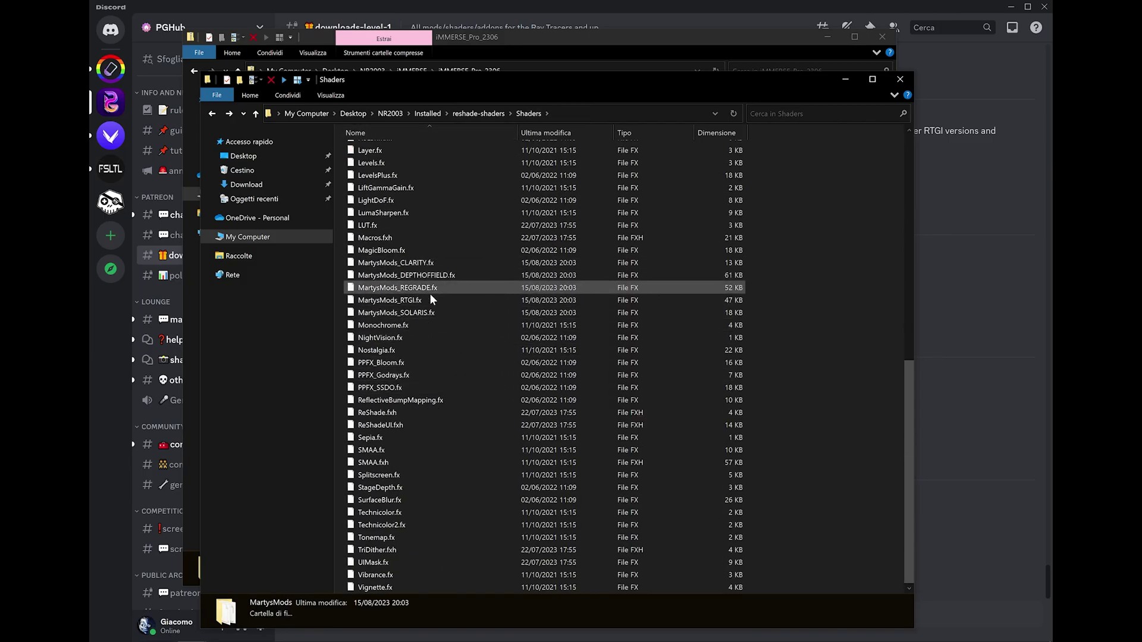
left_click(833, 267)
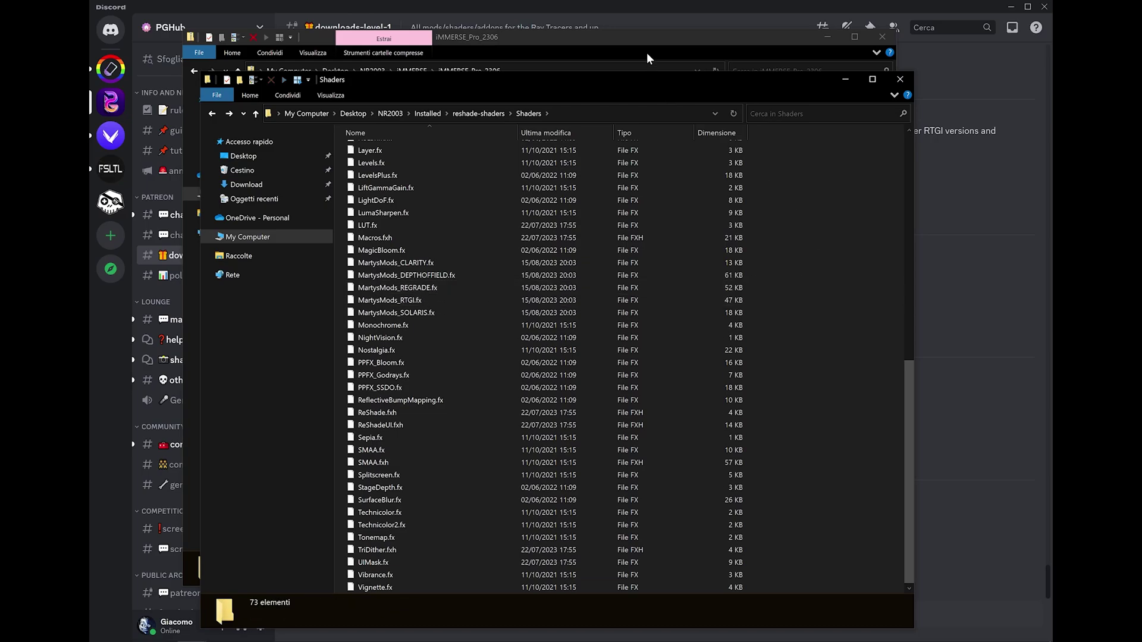
Copy MartysMods_RTGI.fx from the iMMERSE_Pro_2304.1 archive's Shaders folder into reshade-shaders\Shaders, replacing the existing file.
left_click(640, 36)
key("alt+Left")
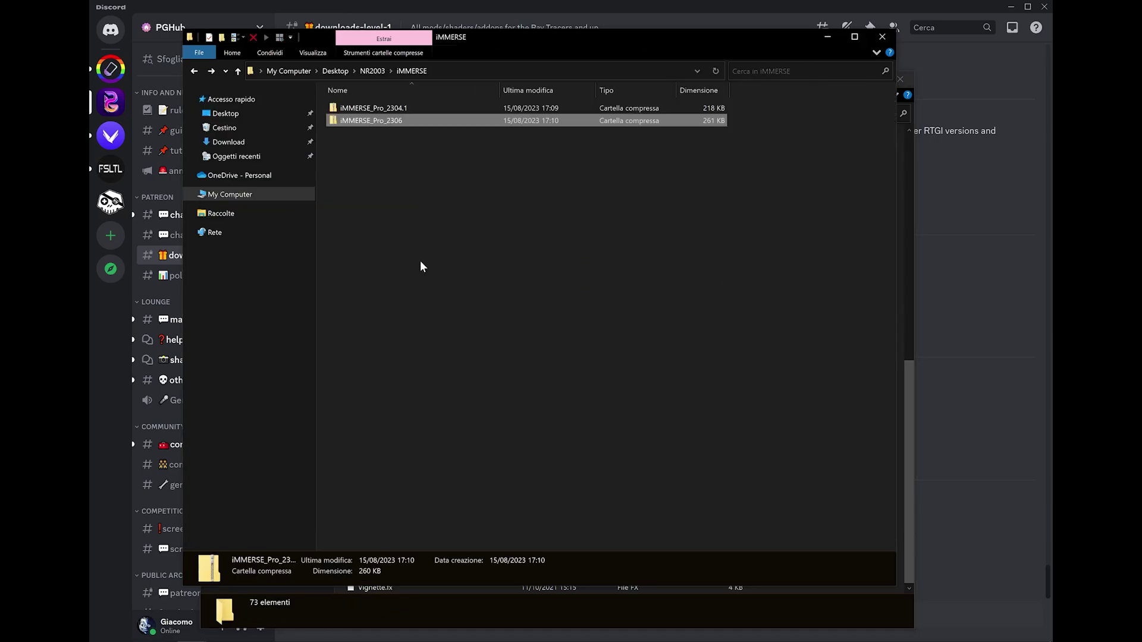
double_click(382, 109)
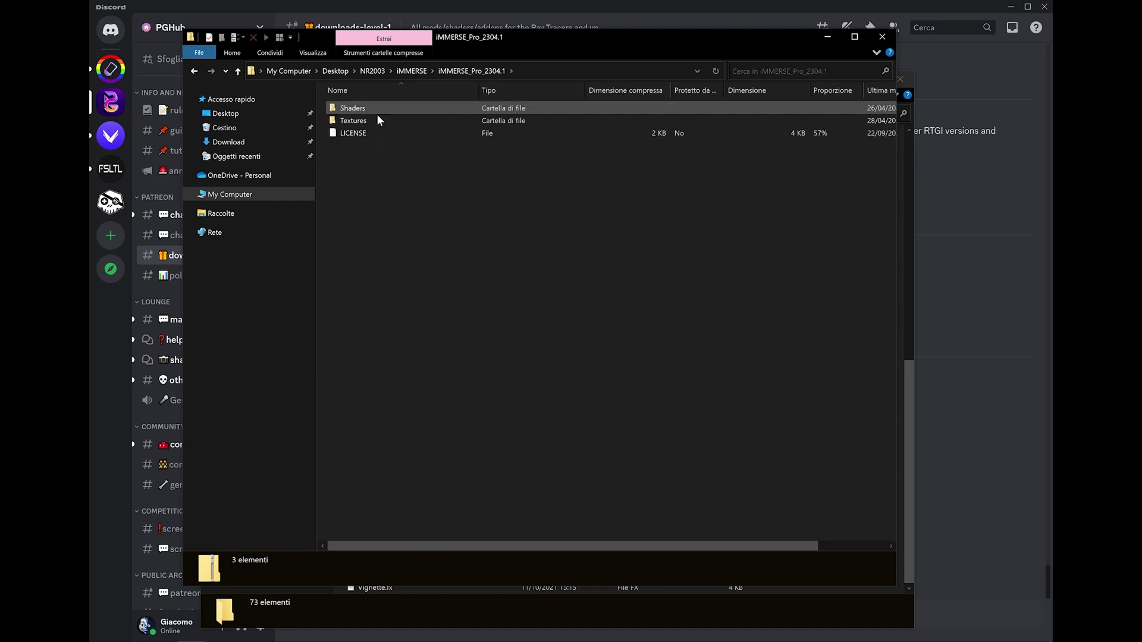
double_click(377, 110)
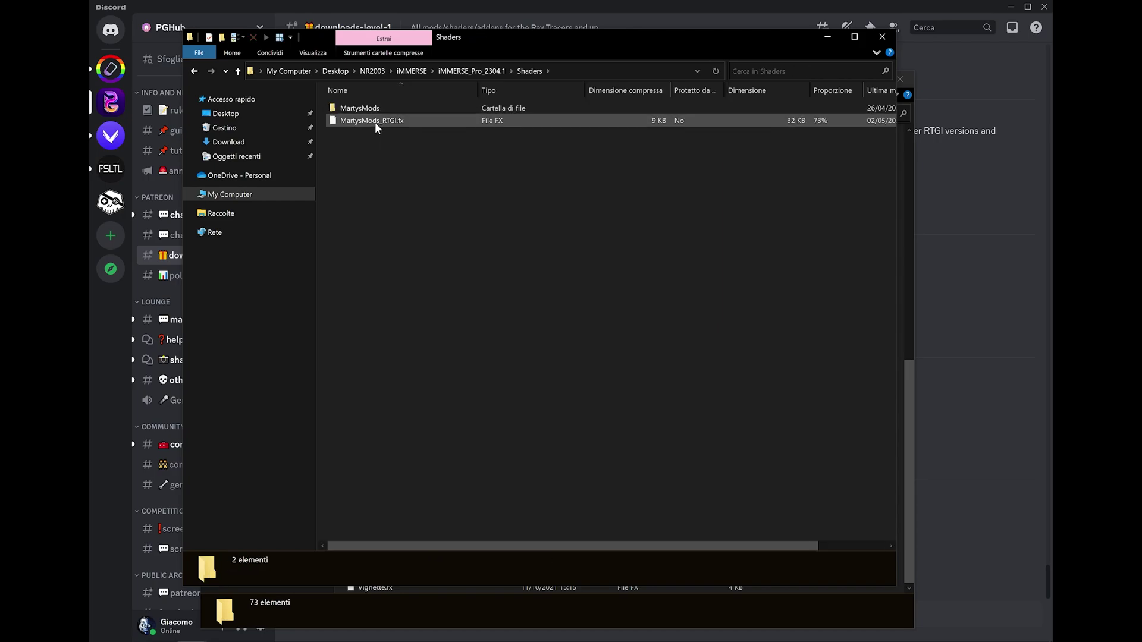
left_click(374, 123)
left_click_drag(630, 39, 476, 33)
left_click(843, 232)
scroll(819, 272, "up", 5)
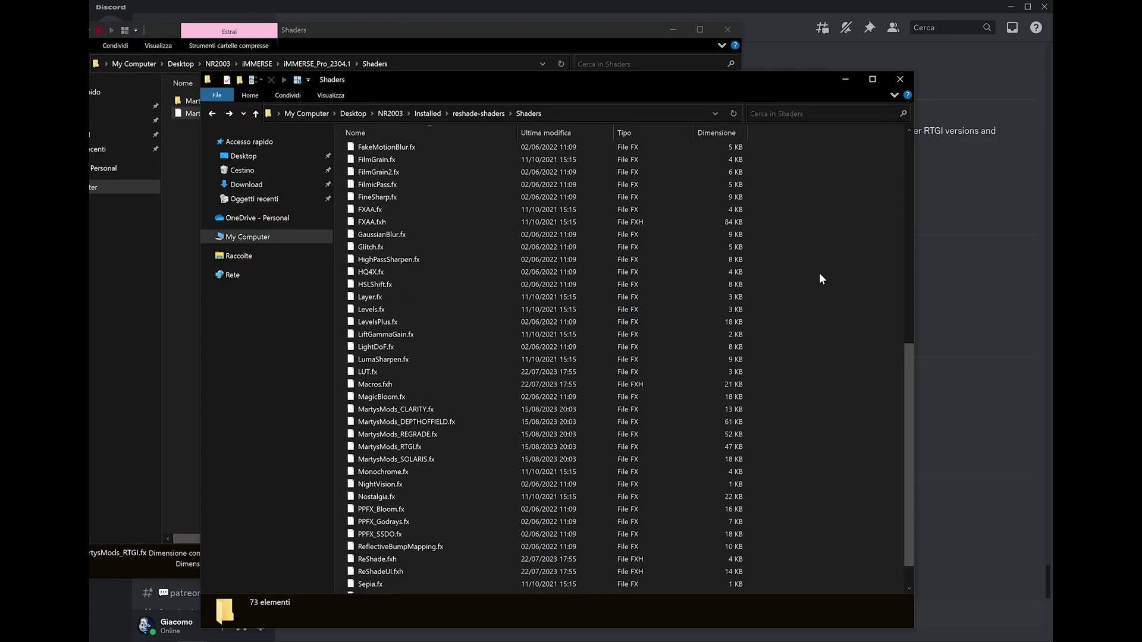
key("ctrl+v")
left_click(556, 328)
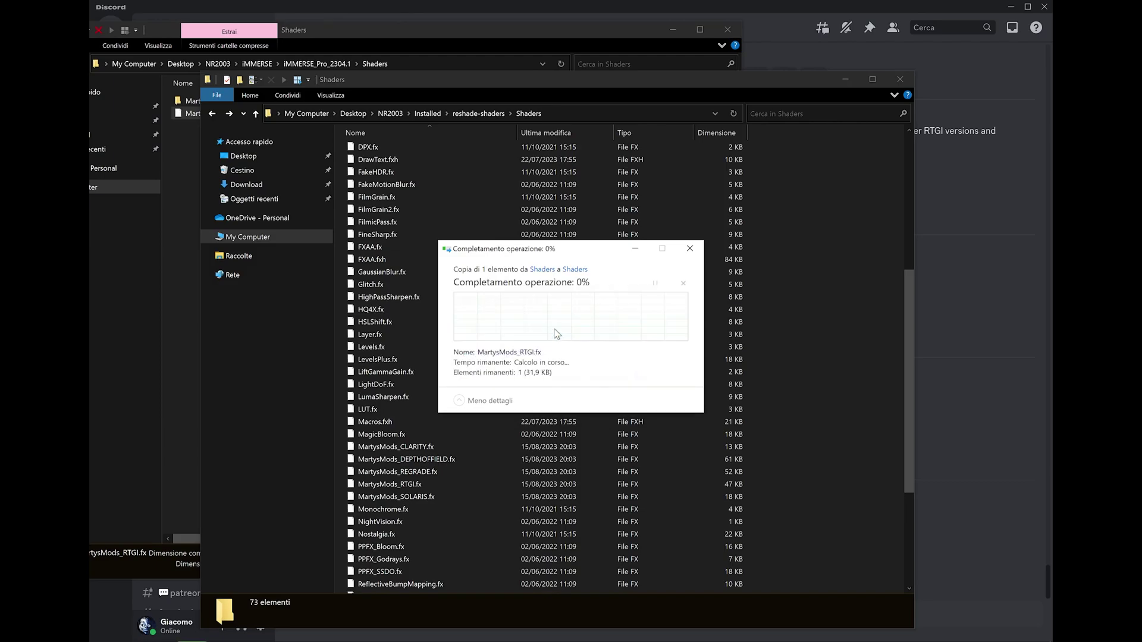
Check the modification date and size of MartysMods_RTGI.fx in the installed Shaders folder.
scroll(769, 364, "up", 4)
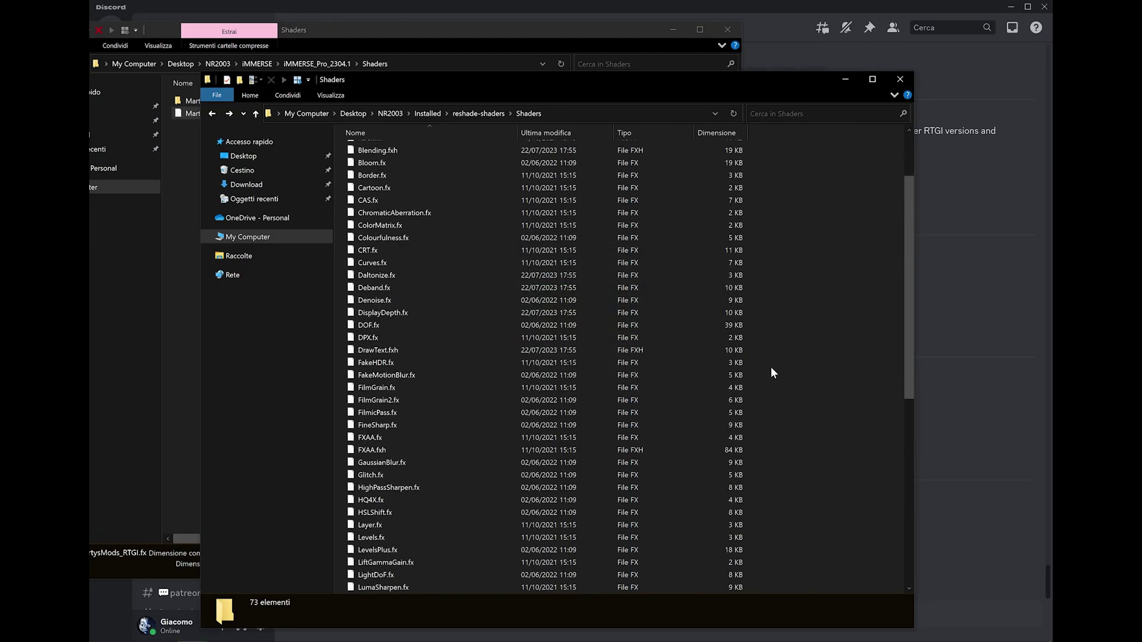
scroll(769, 366, "down", 8)
left_click_drag(790, 291, 412, 347)
left_click(416, 340)
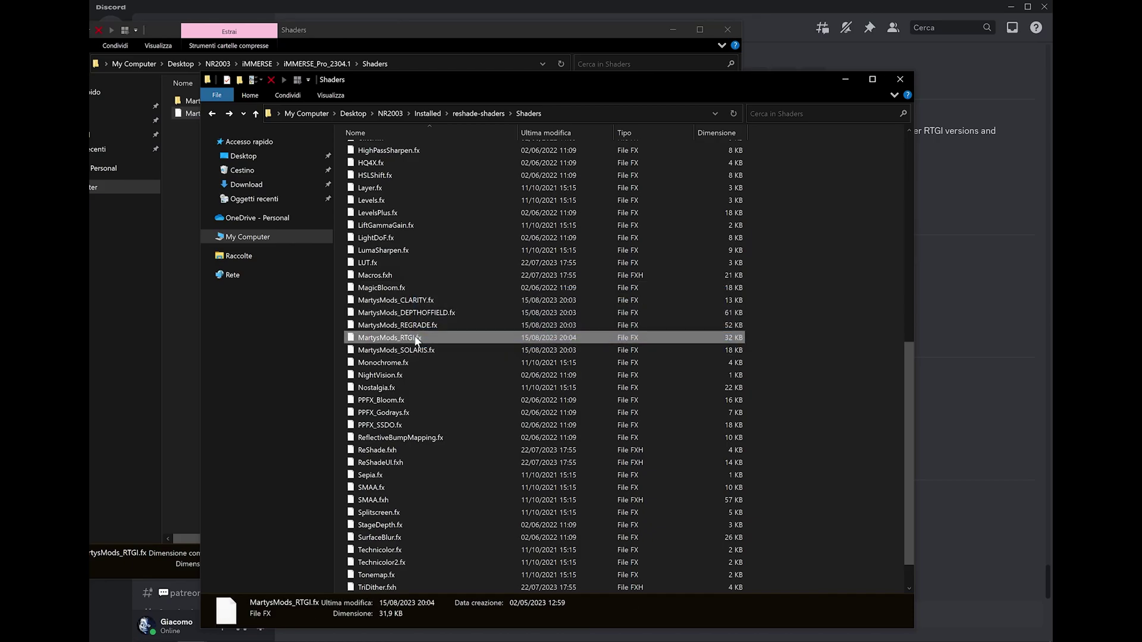
left_click(785, 351)
scroll(799, 388, "up", 11)
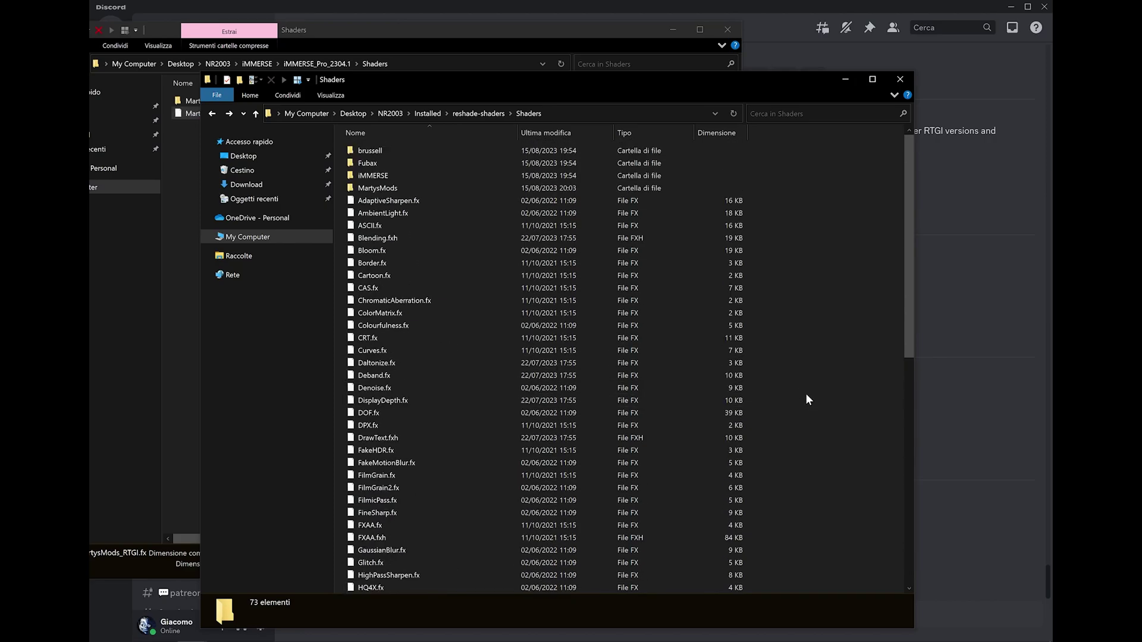
Minimize the iMMERSE_Pro_2304.1 archive window.
left_click_drag(731, 77, 765, 69)
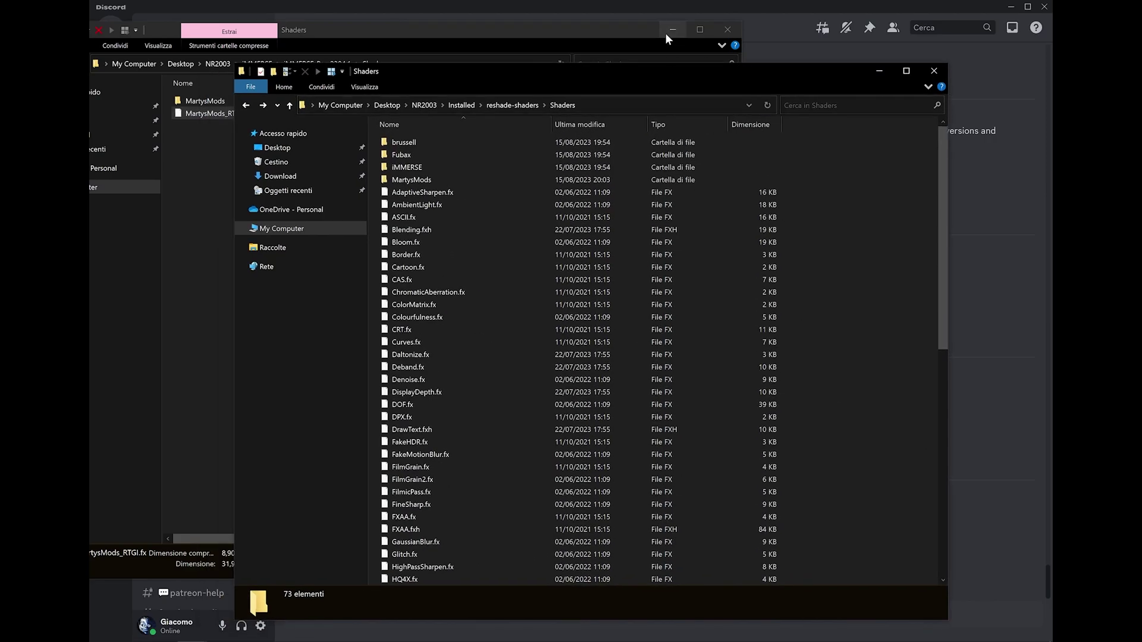
left_click(617, 38)
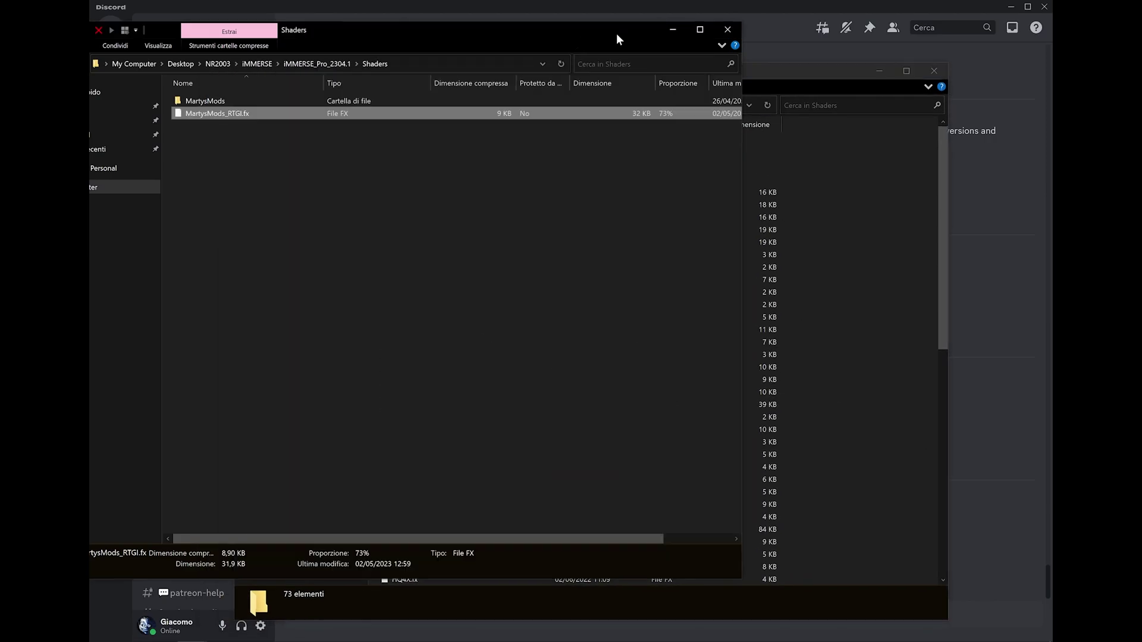
left_click(672, 31)
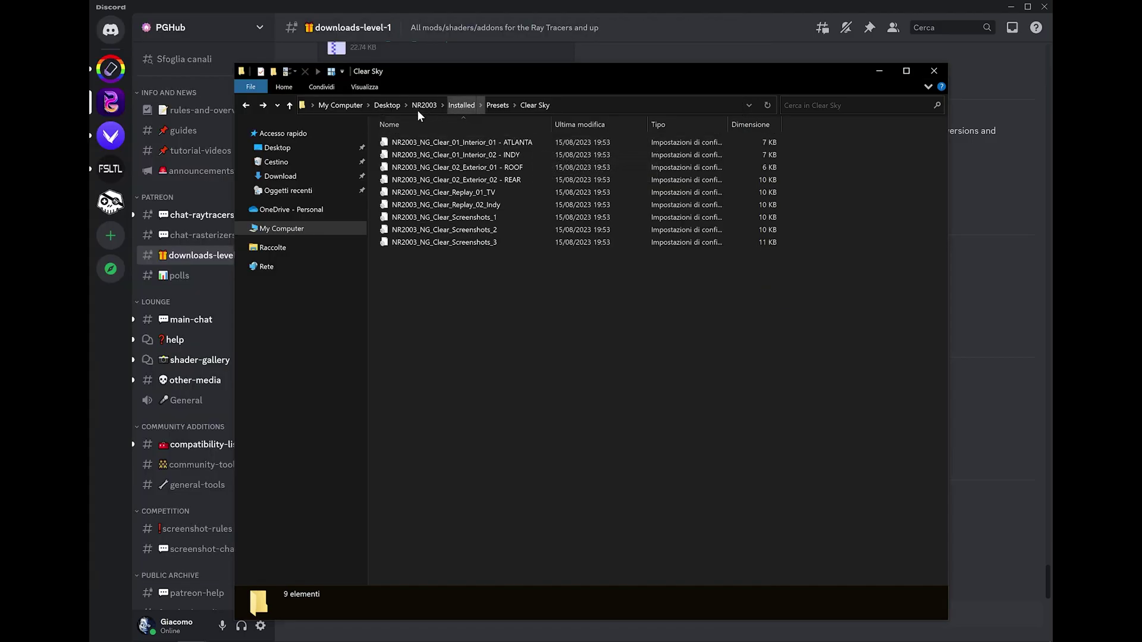
Copy AmbientLight_Dirt.fx from 2. Extras\Shaders in the NR2003_20th Anniversary archive into NR2003\Installed\reshade-shaders\Shaders.
key("alt+Left")
double_click(418, 156)
double_click(415, 139)
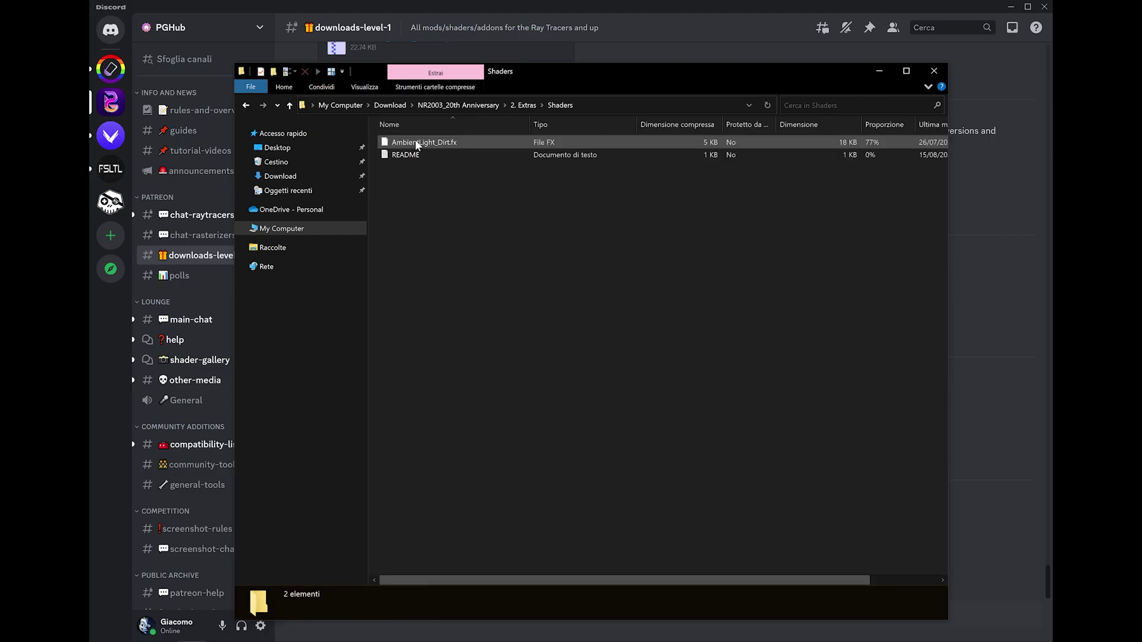
key("alt+Left")
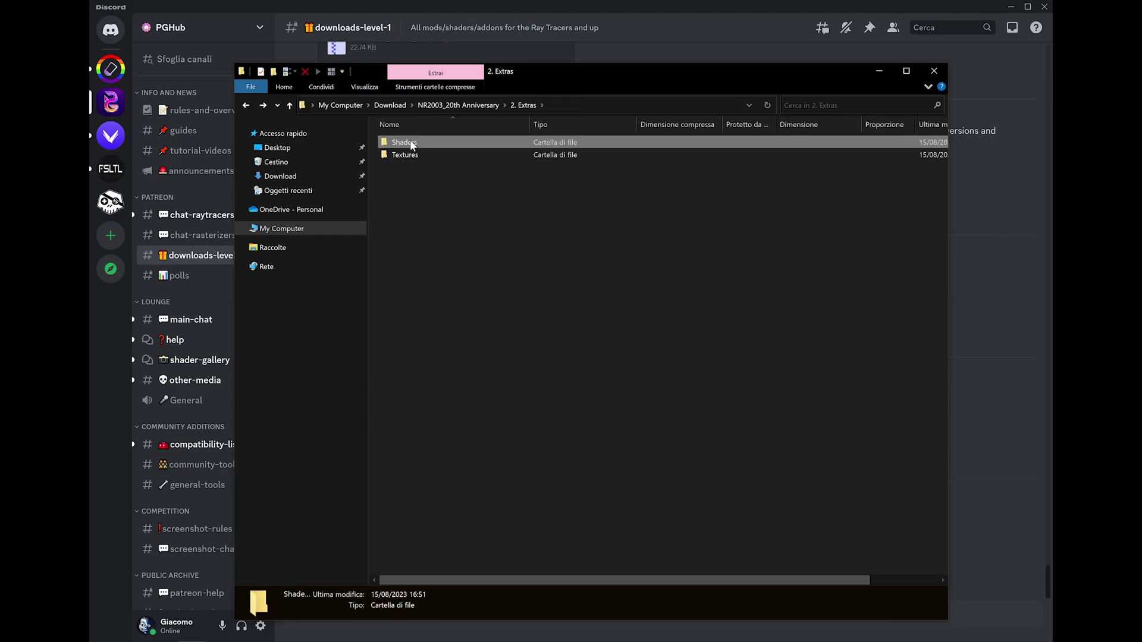
double_click(409, 142)
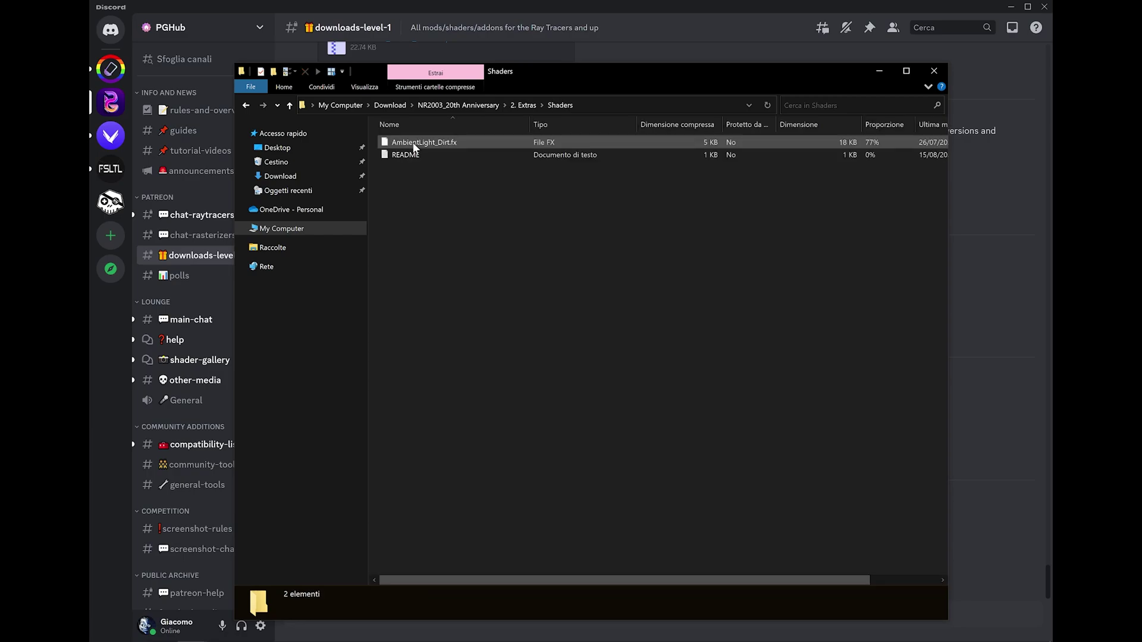
left_click(428, 144)
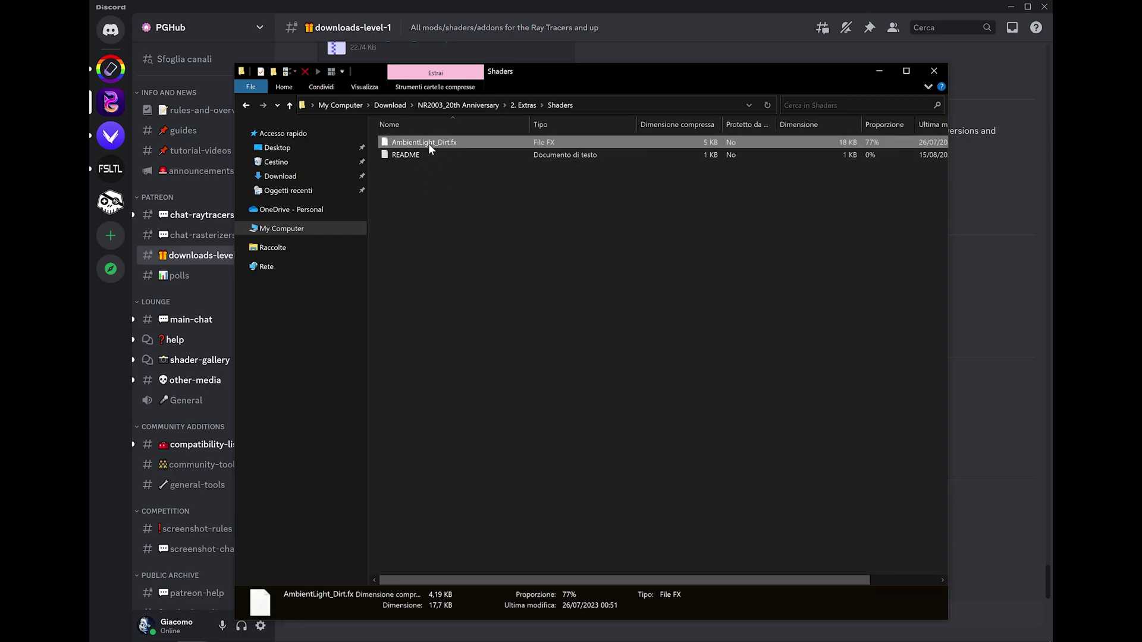
left_click_drag(568, 71, 647, 55)
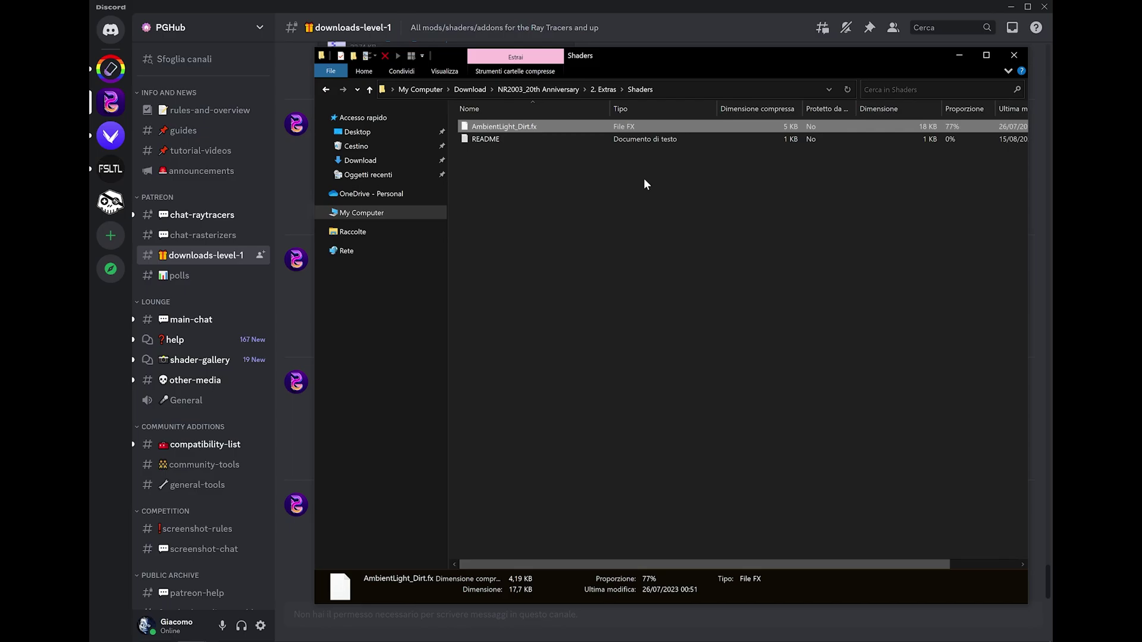
left_click(540, 178)
left_click(510, 123)
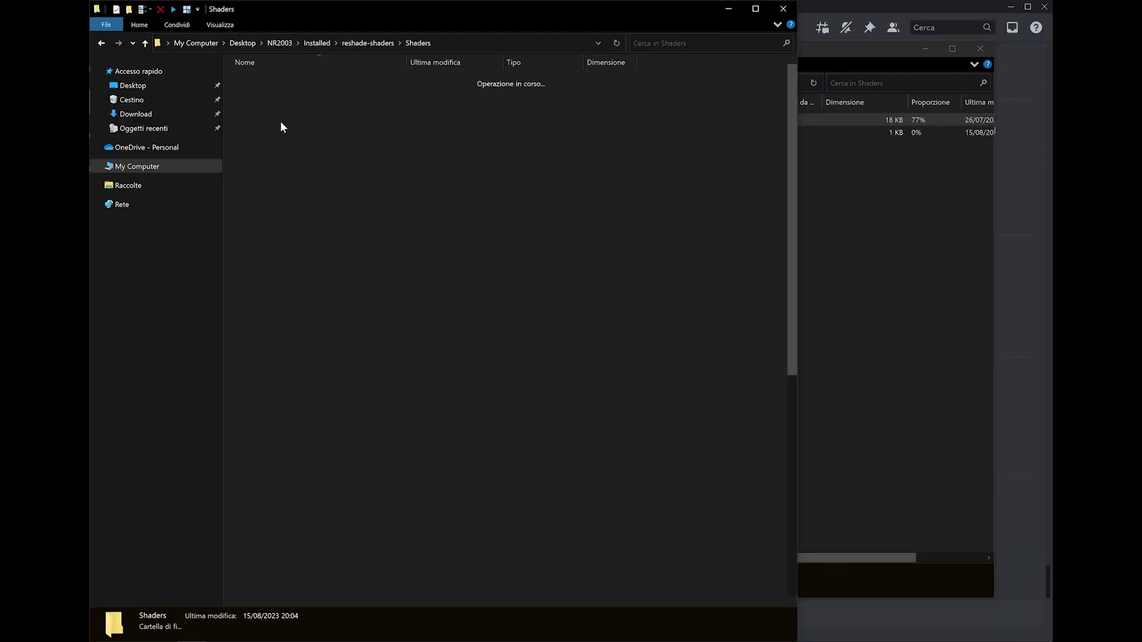
left_click(937, 223)
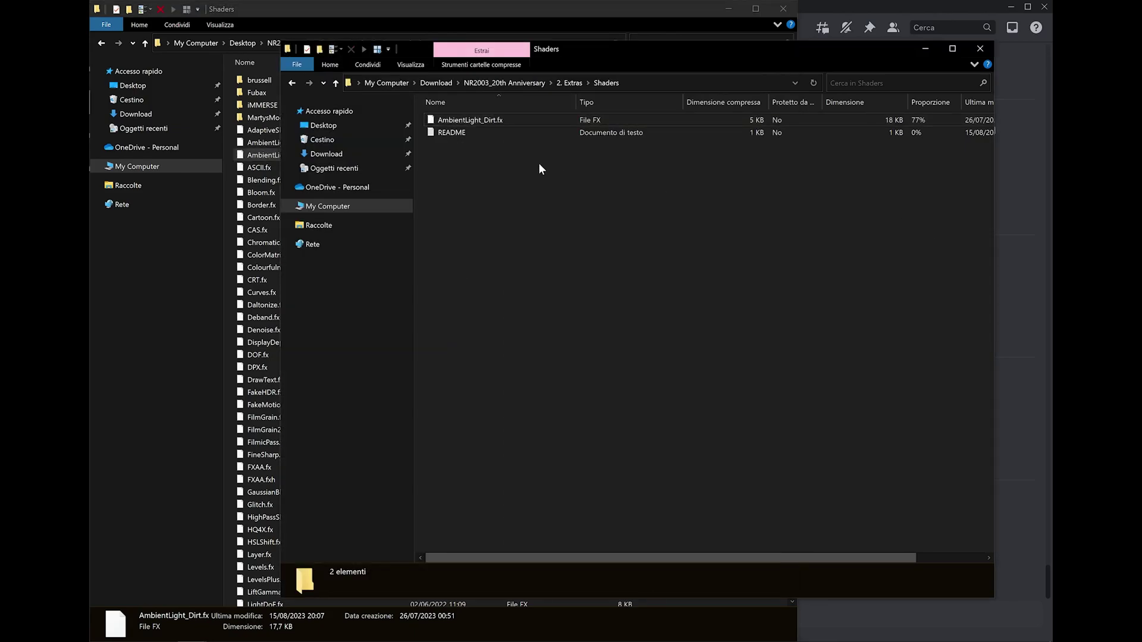
Copy the Dirt_Exterior and DirtGLASS images from the archive's 2. Extras\Textures folder into reshade-shaders\Textures.
key("BackSpace")
double_click(428, 135)
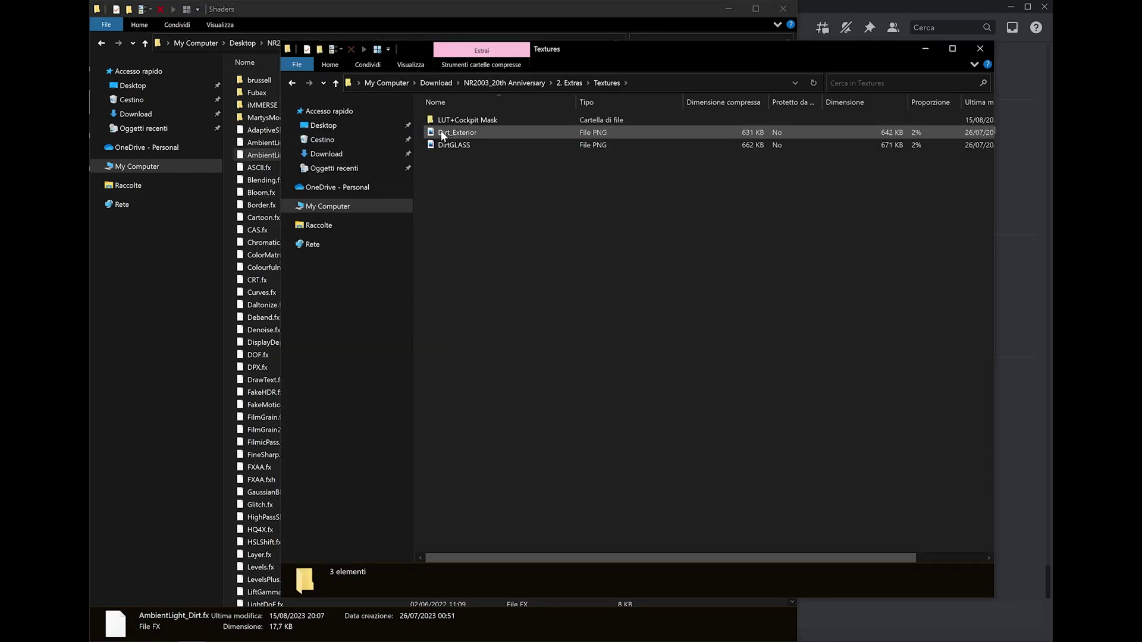
left_click_drag(540, 196, 455, 130)
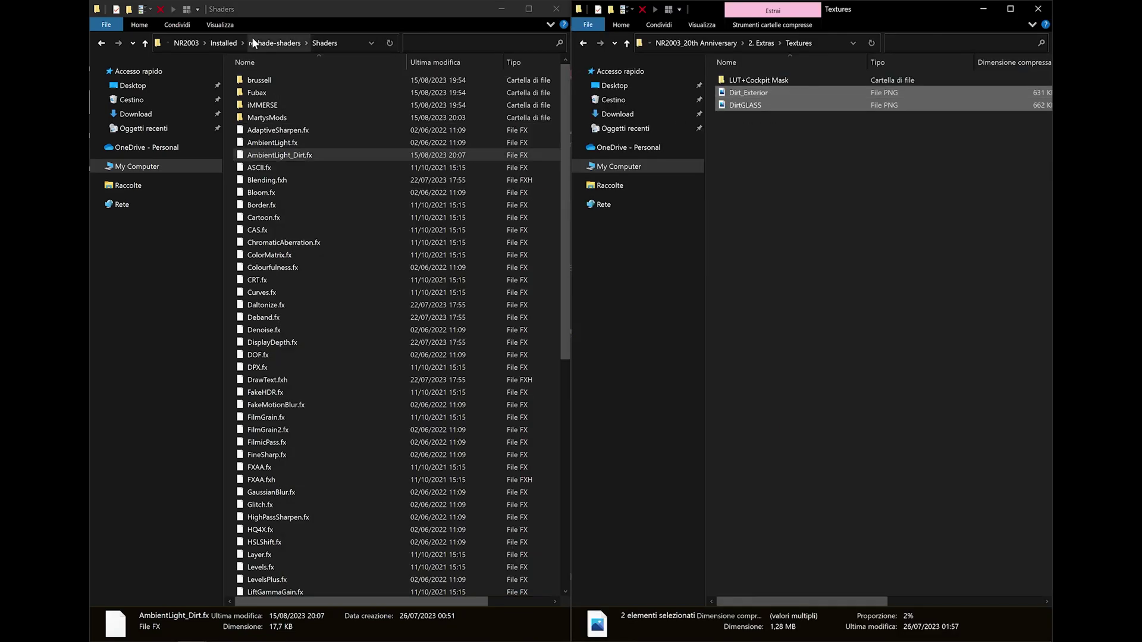
left_click(253, 43)
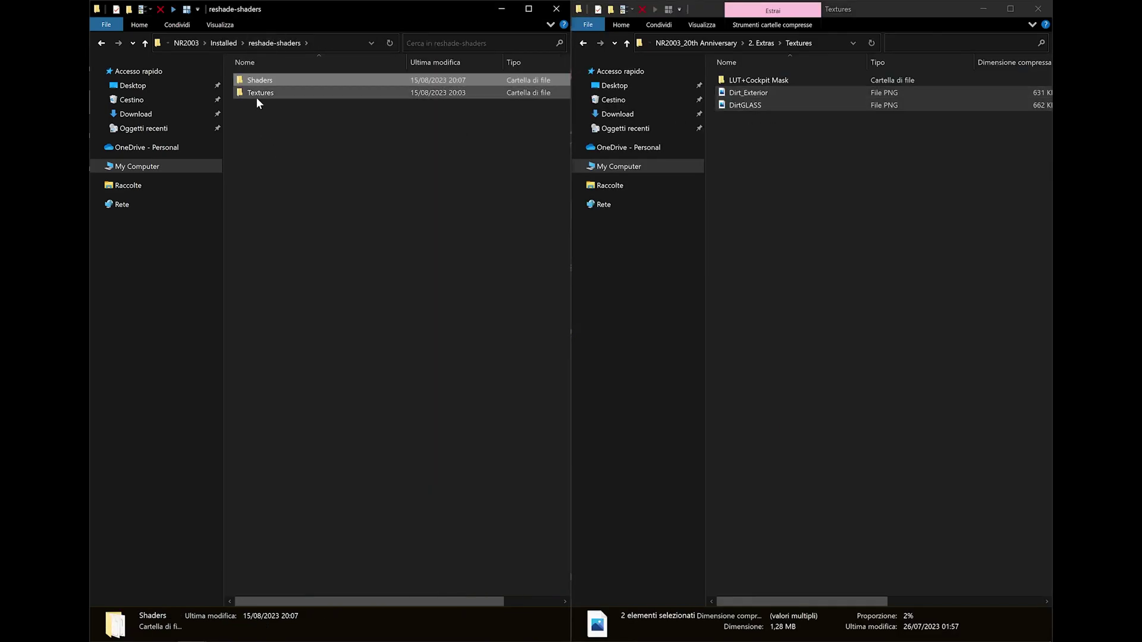
double_click(254, 93)
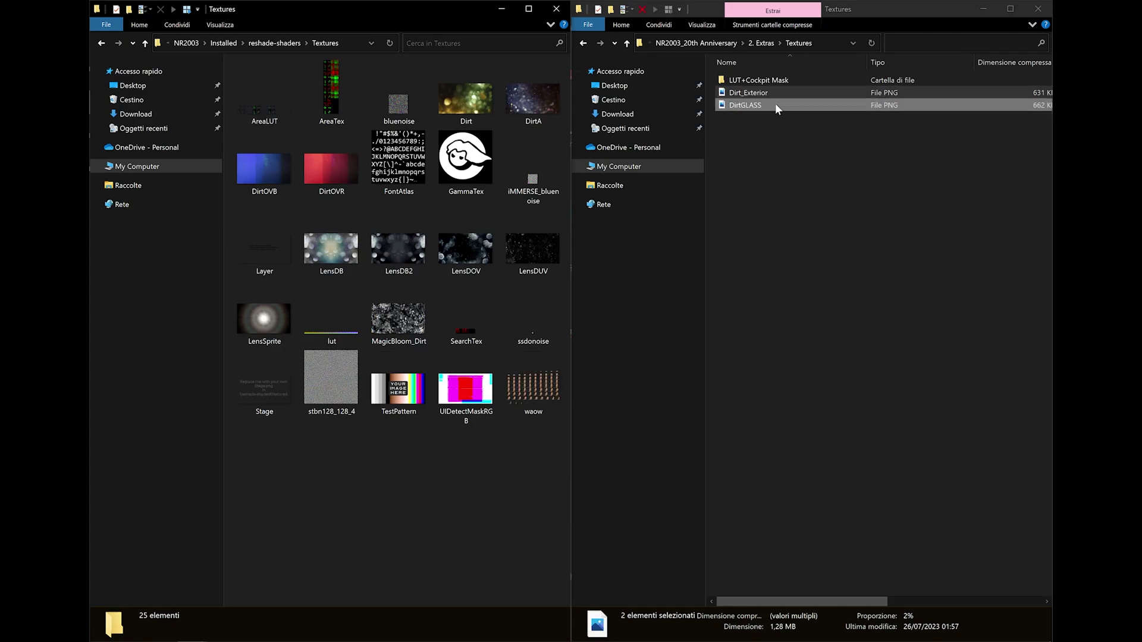
left_click_drag(776, 102, 365, 514)
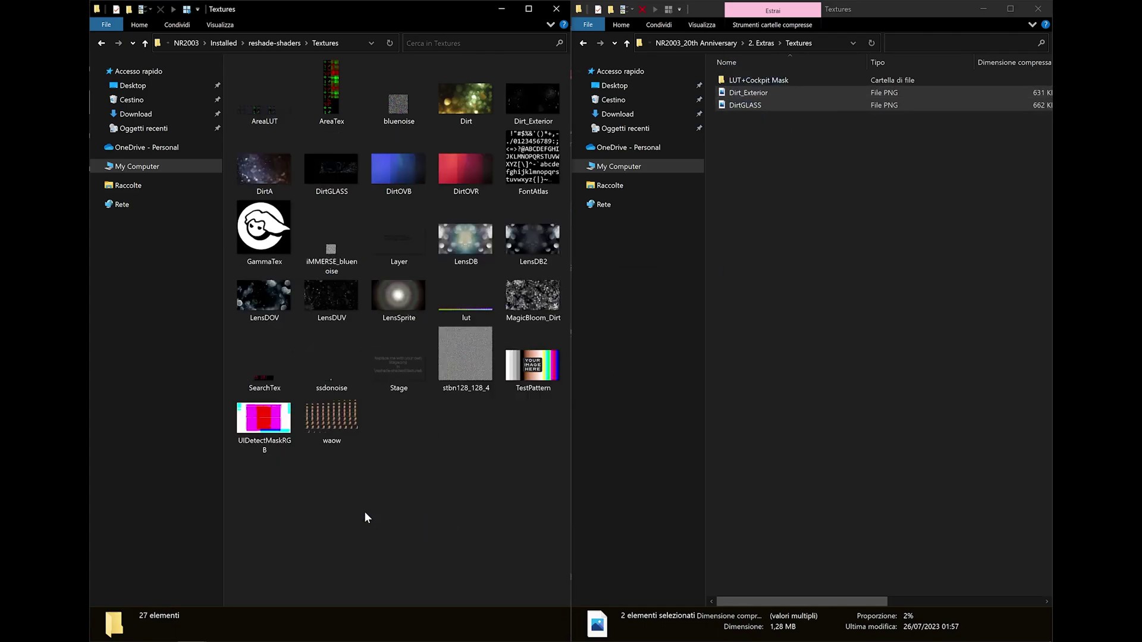
Copy LUT_Clear, LUT_Cloudy and UIMask from the archive's LUT+Cockpit Mask\LUT_21 folder into reshade-shaders\Textures.
double_click(747, 79)
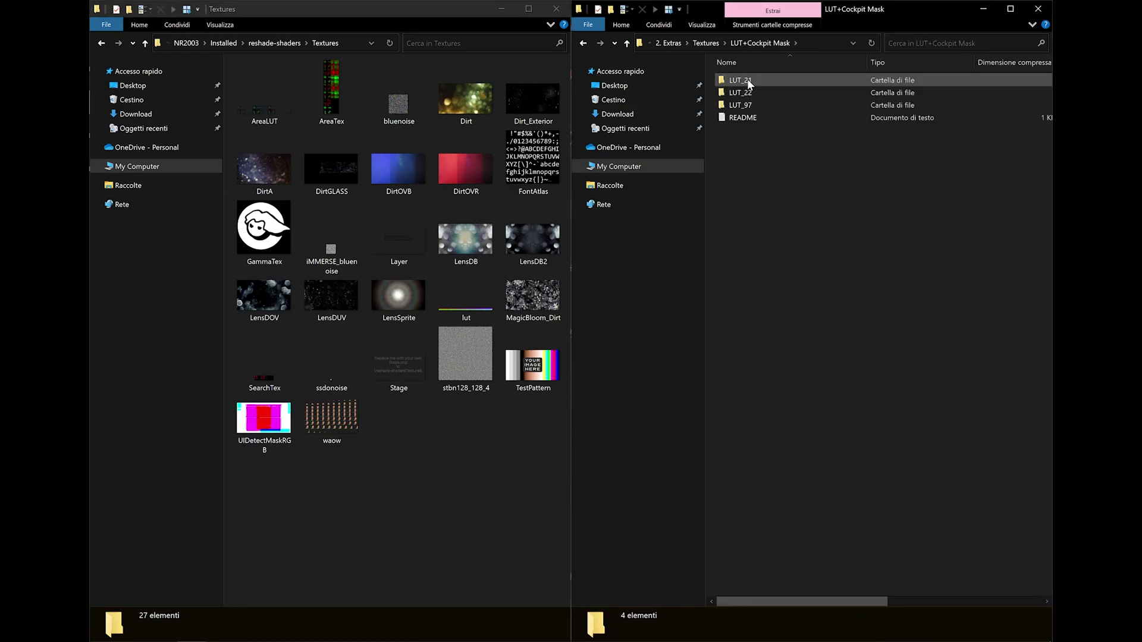
double_click(736, 83)
key("ctrl+a")
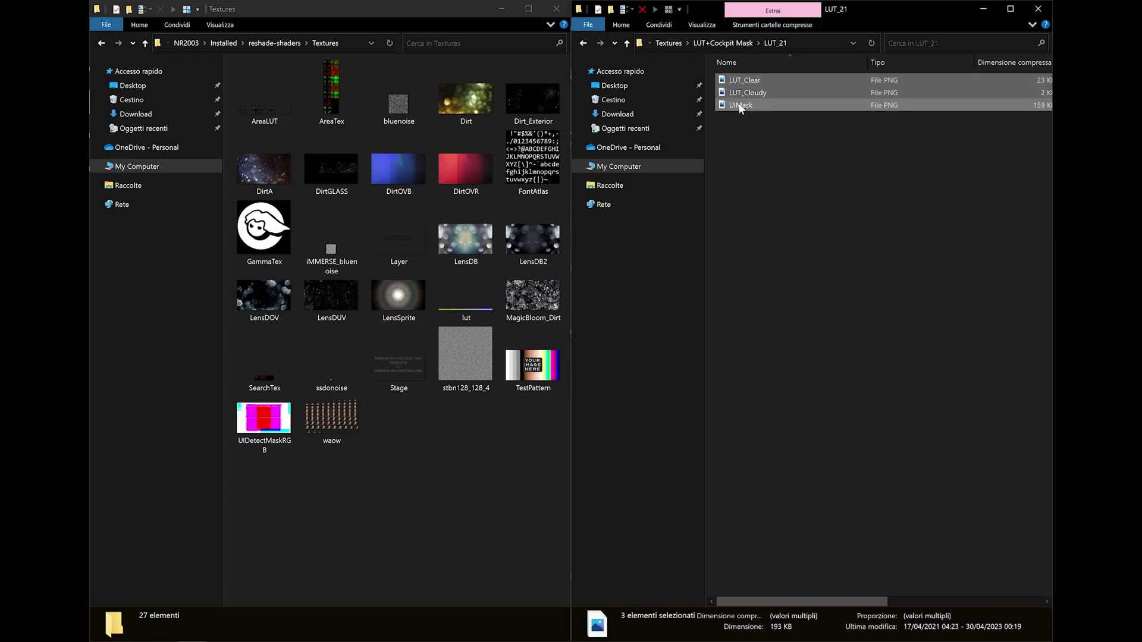
left_click_drag(758, 80, 908, 213)
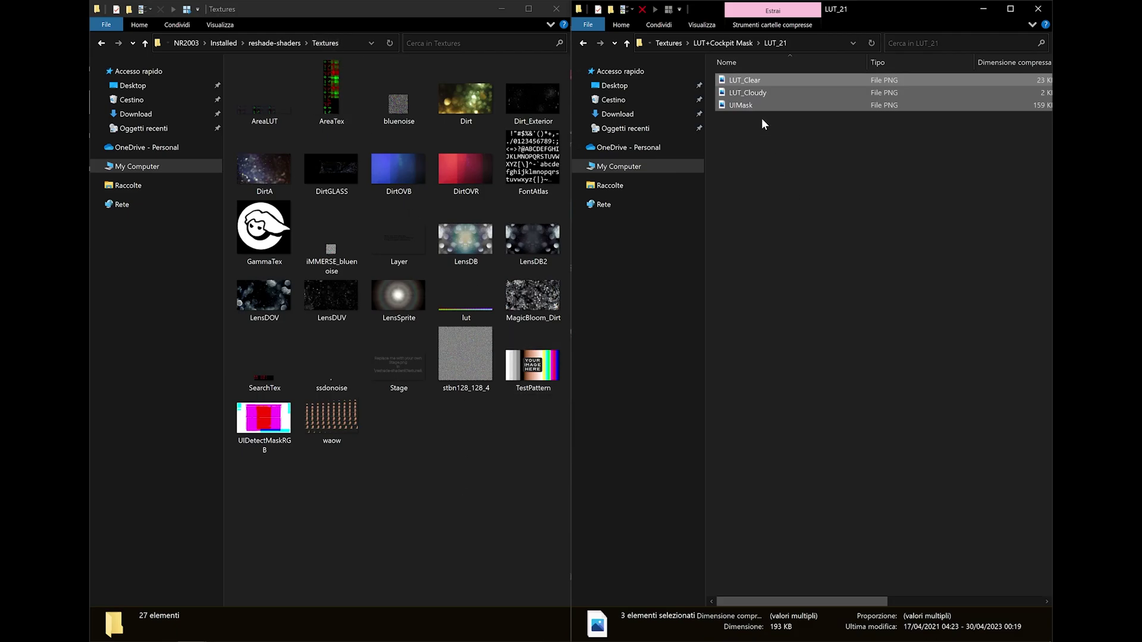
left_click_drag(751, 86, 430, 443)
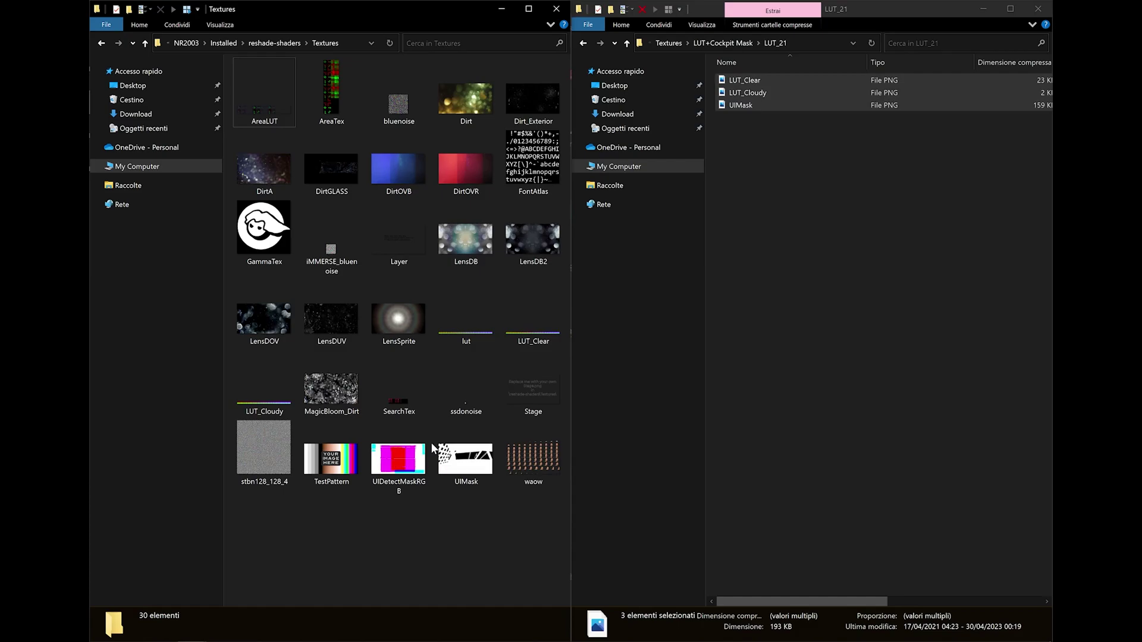
left_click(459, 476)
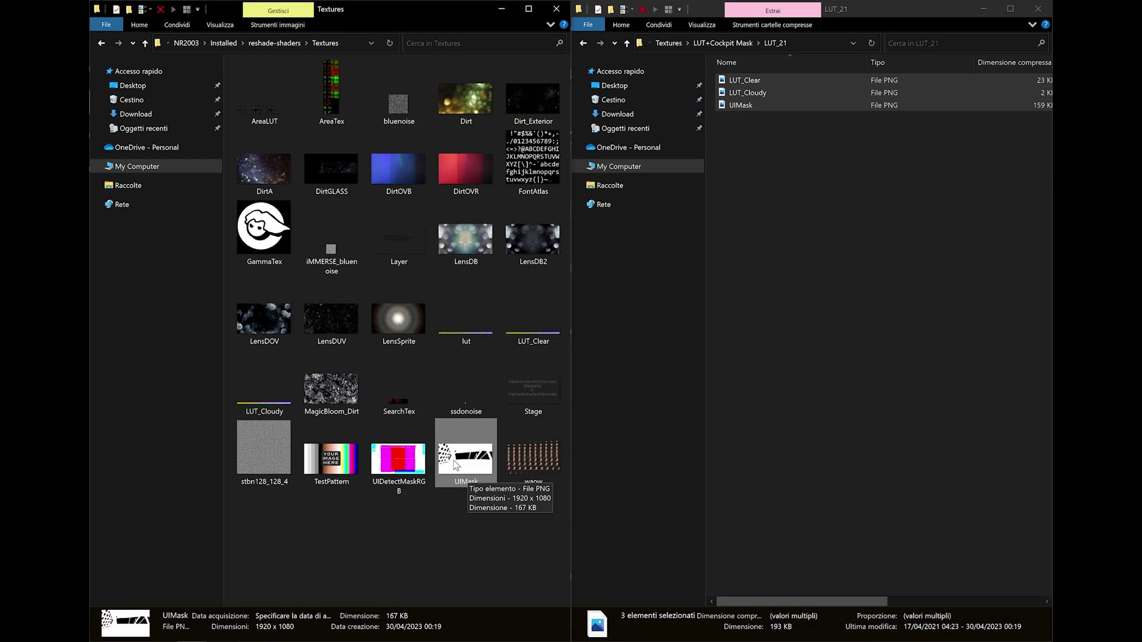
Look through the LUT_21, LUT_22 and LUT_97 options in the archive's LUT+Cockpit Mask folder.
left_click(855, 245)
key("alt+Left")
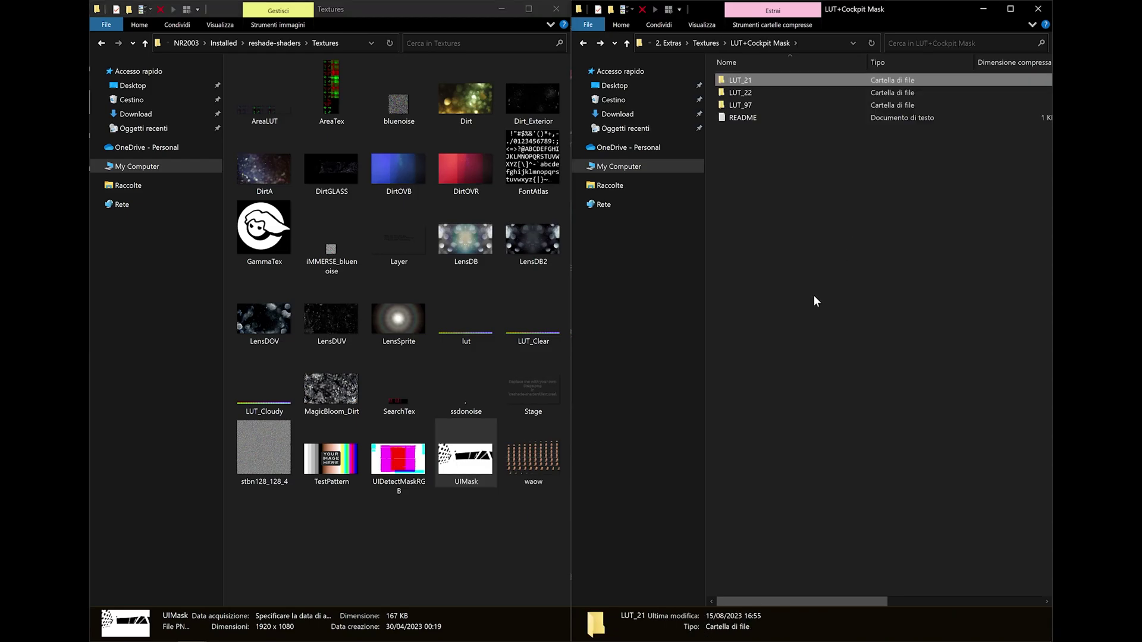
left_click(522, 513)
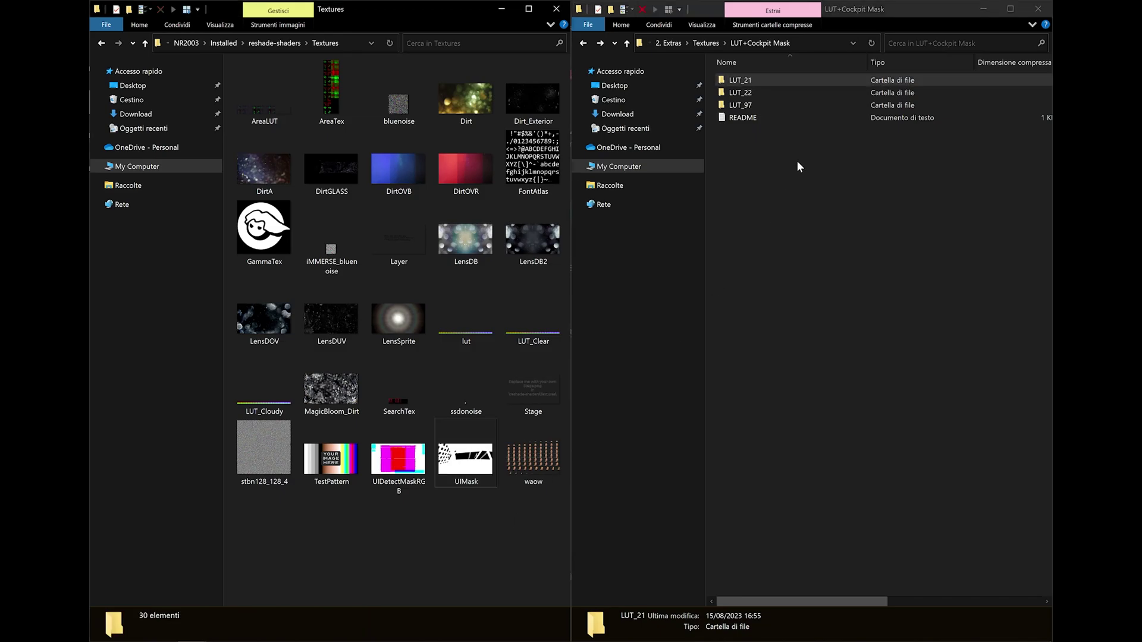
double_click(756, 103)
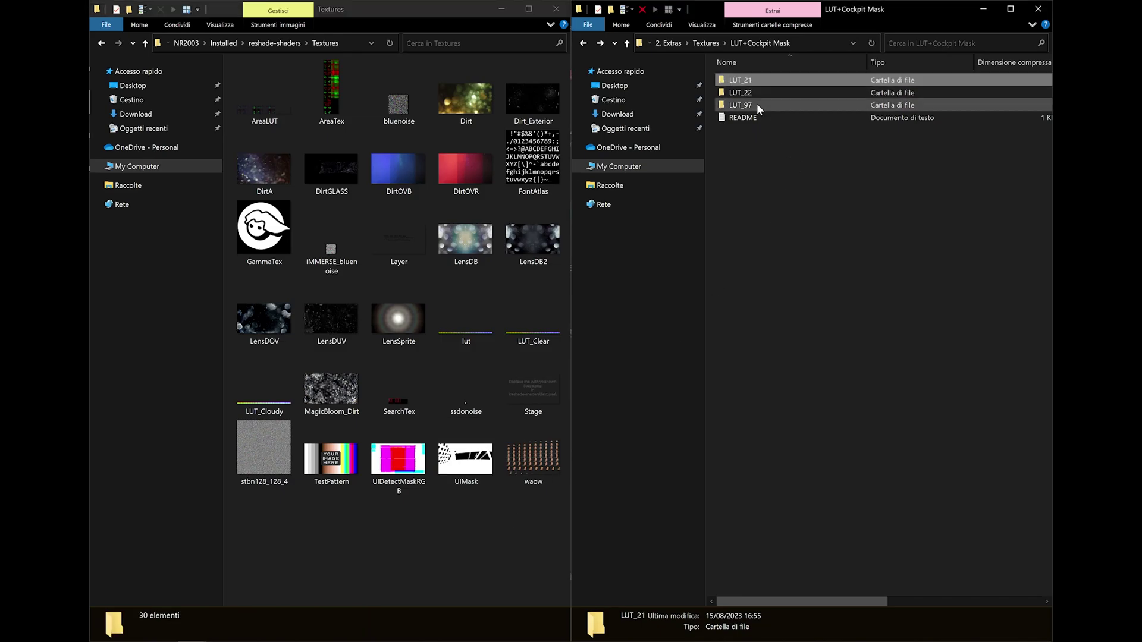
key("alt+Left")
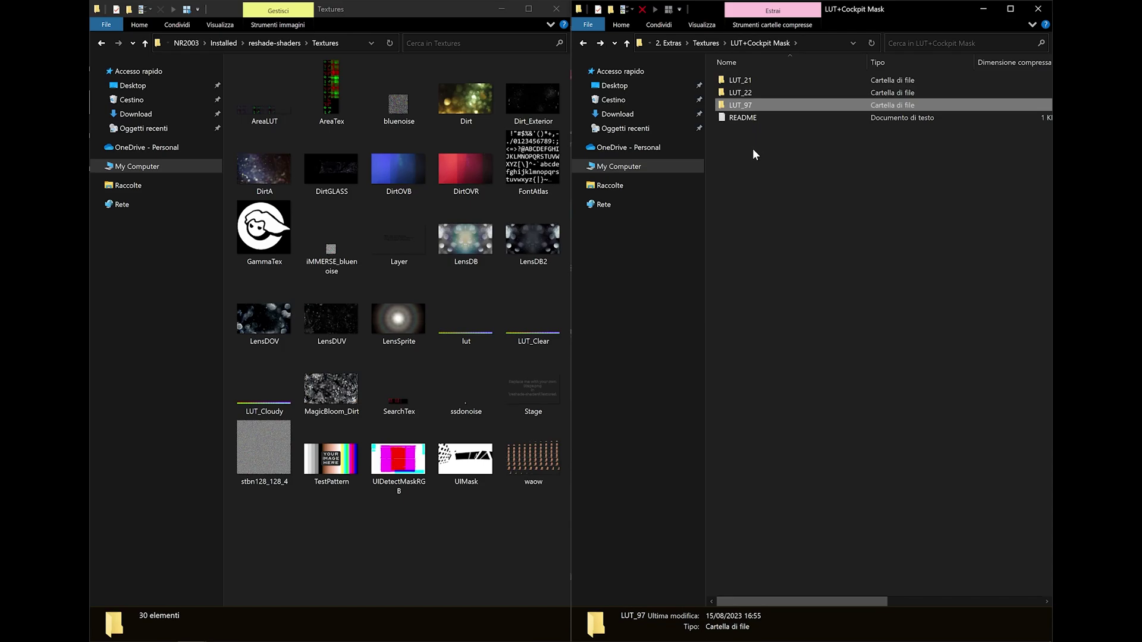
left_click(766, 81)
left_click(765, 92)
double_click(769, 103)
key("alt+Left")
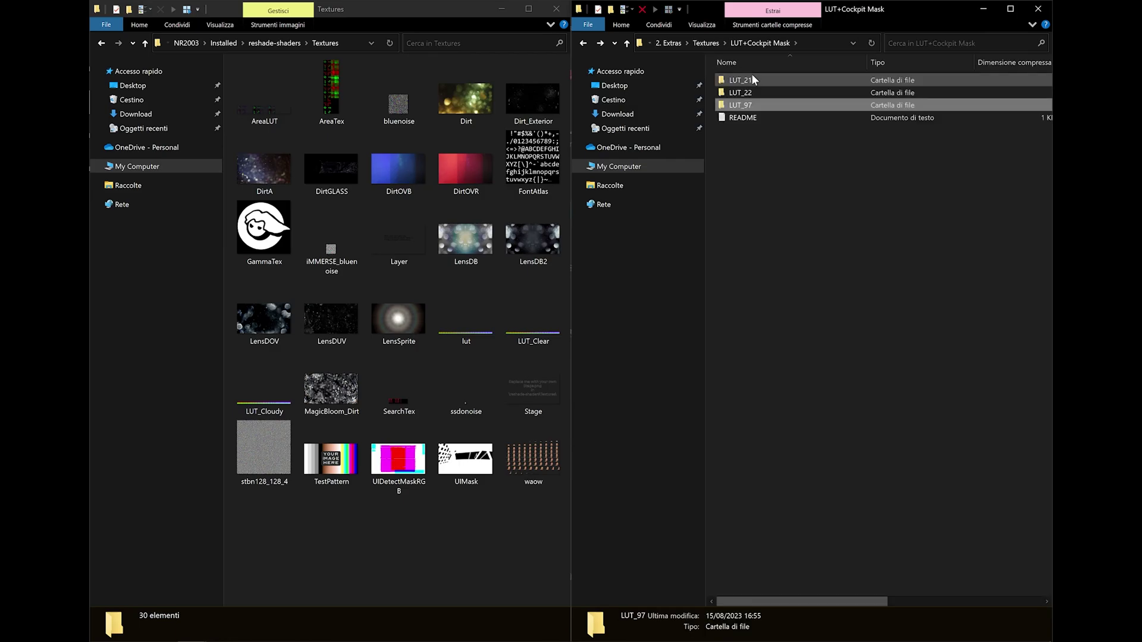
left_click(780, 140)
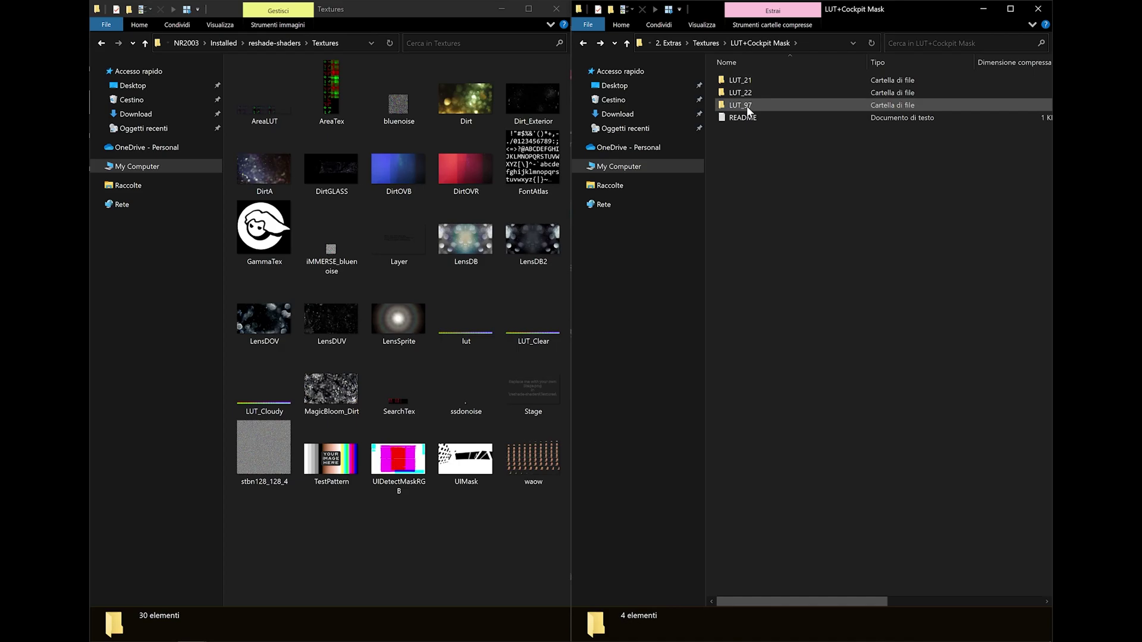
Replace LUT_Clear, LUT_Cloudy and UIMask in reshade-shaders\Textures with the files from LUT_97, and view the copied UIMask.png.
left_click(464, 467)
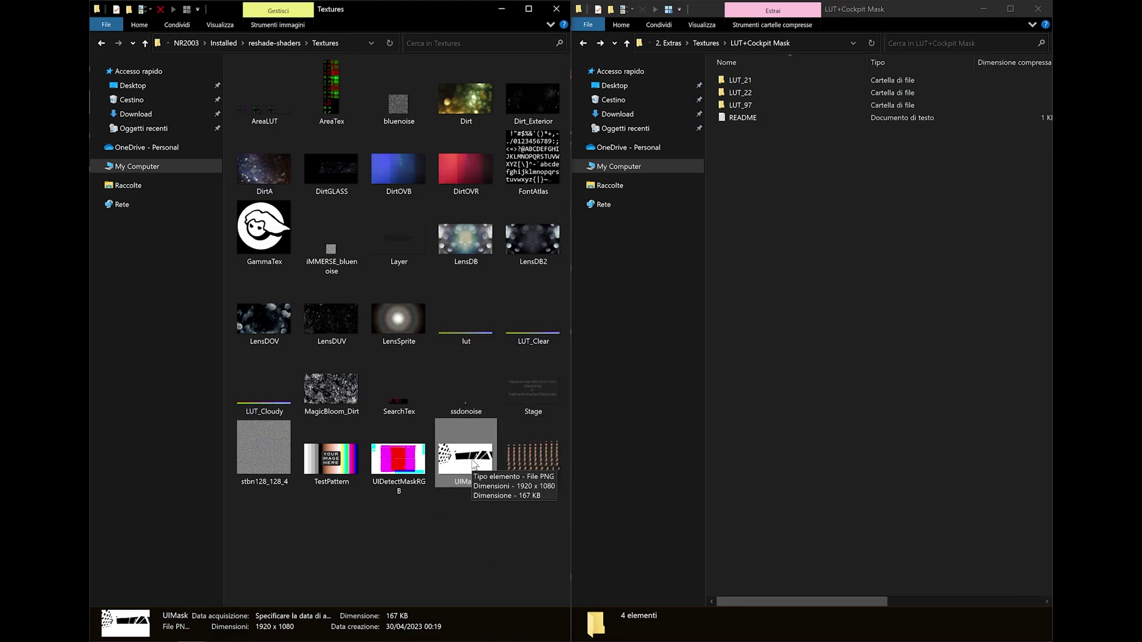
left_click_drag(470, 466, 471, 467)
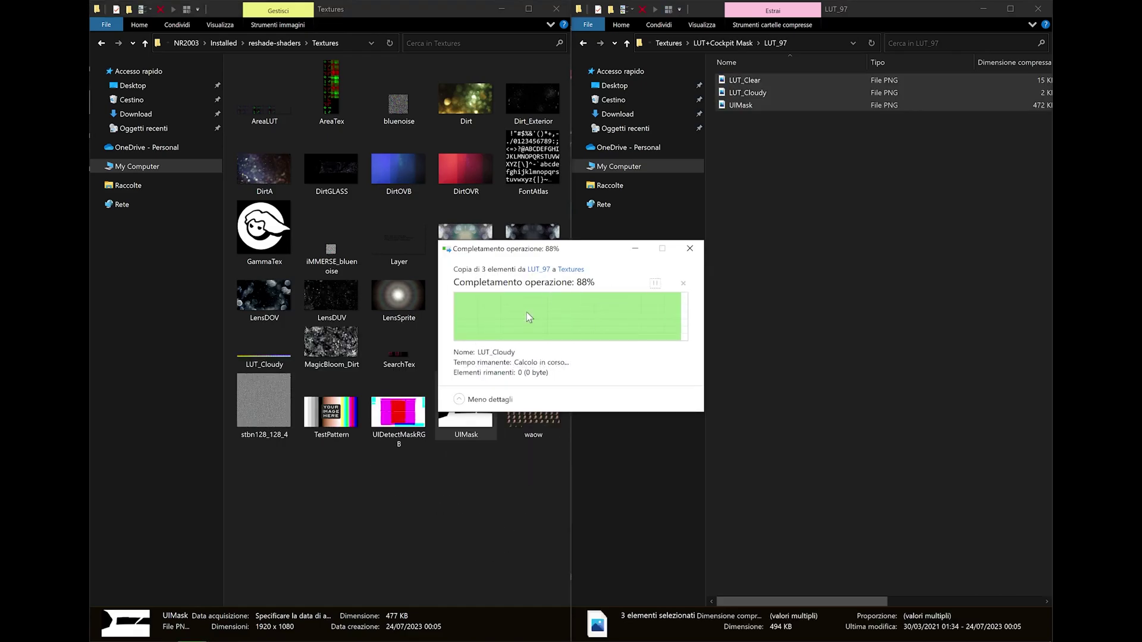
left_click(481, 410)
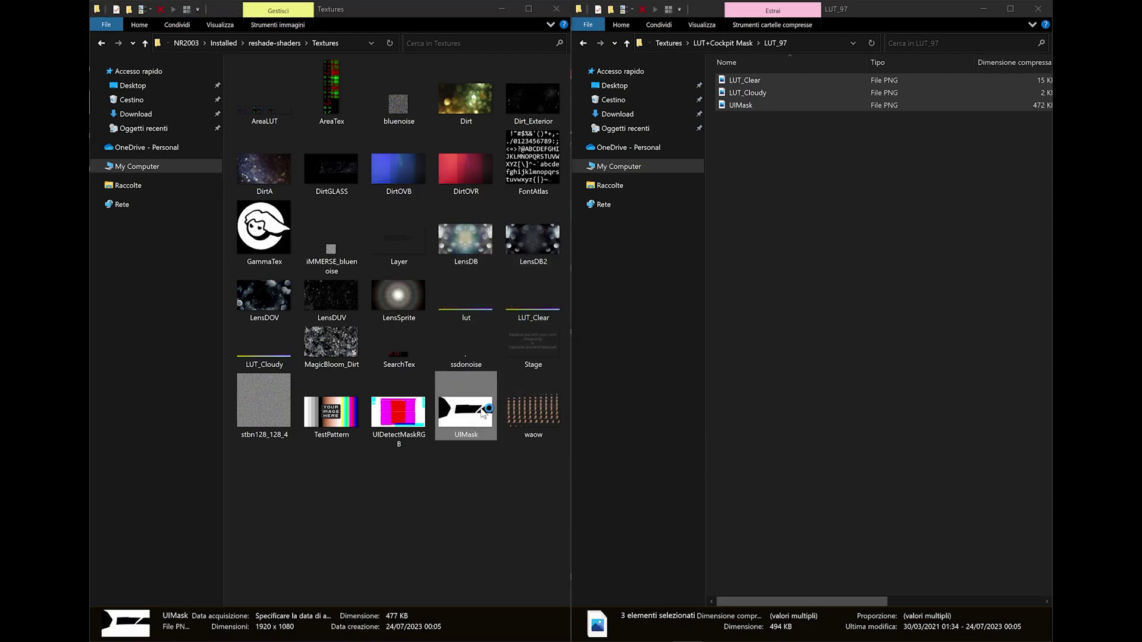
double_click(481, 410)
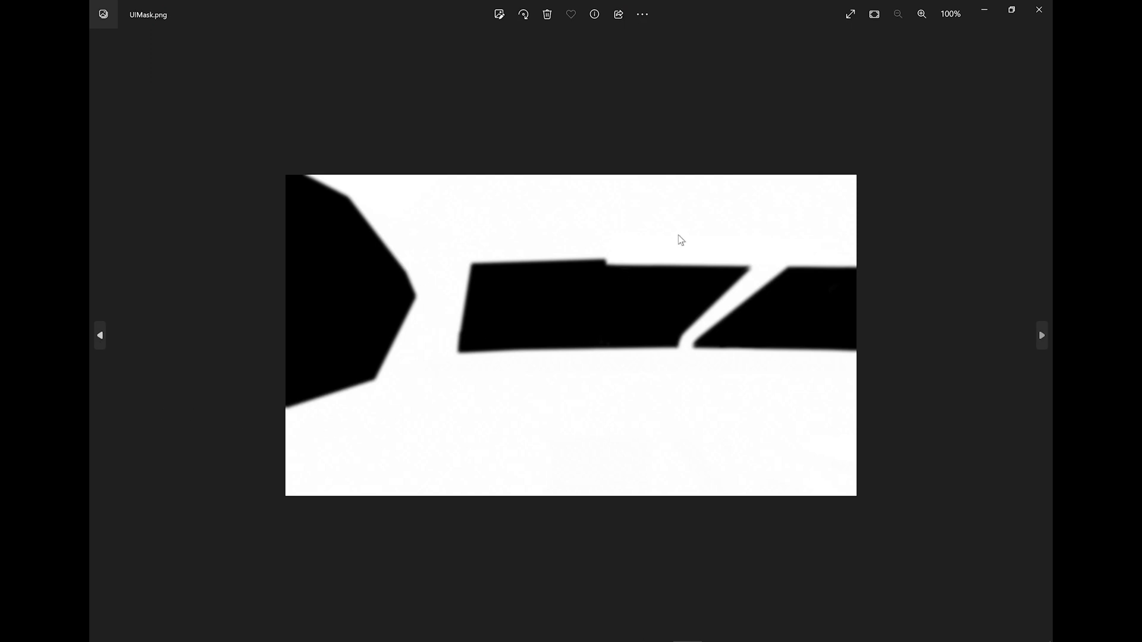
left_click(1038, 10)
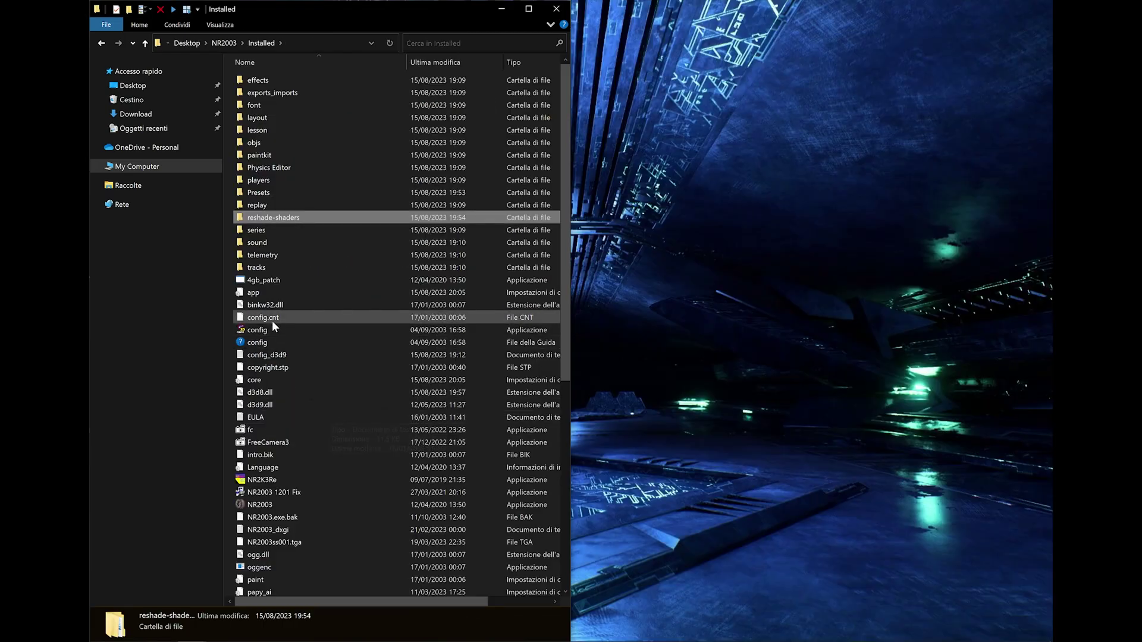
Launch NR2003 and look through the preset files in the Presets\Clear Sky folder from the ReShade overlay.
double_click(269, 501)
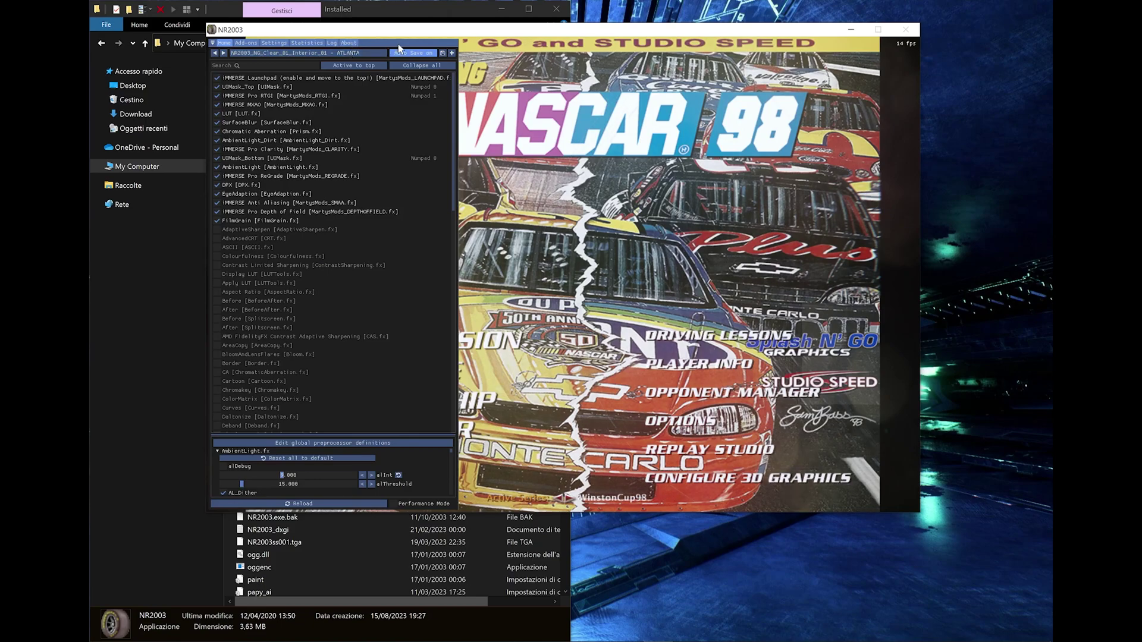
left_click(381, 54)
left_click(346, 116)
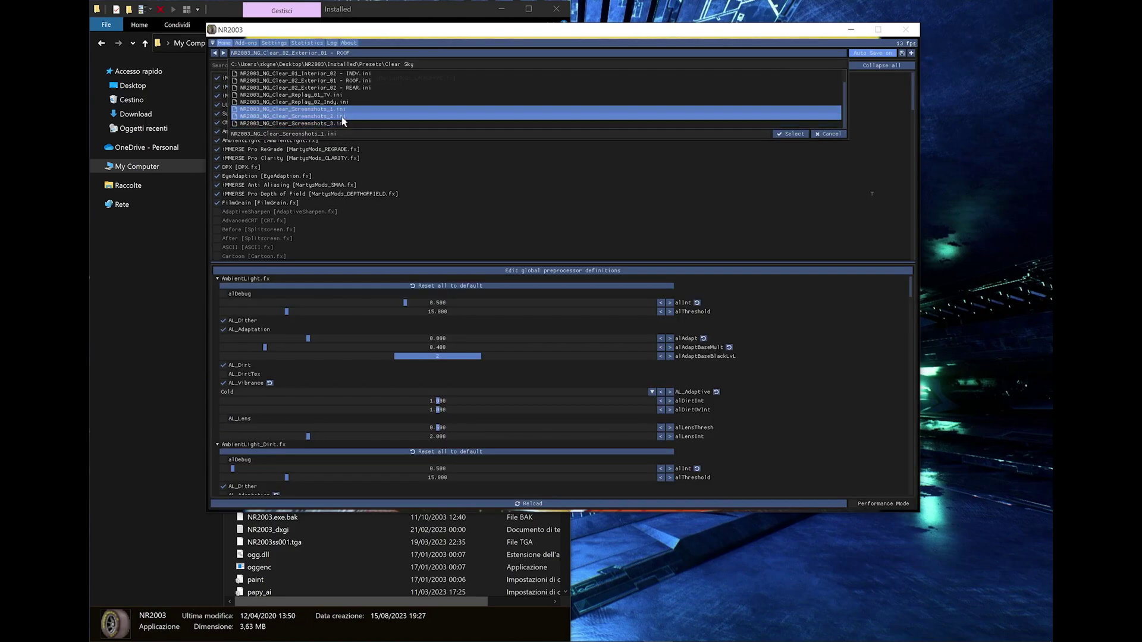
left_click(346, 111)
left_click(348, 102)
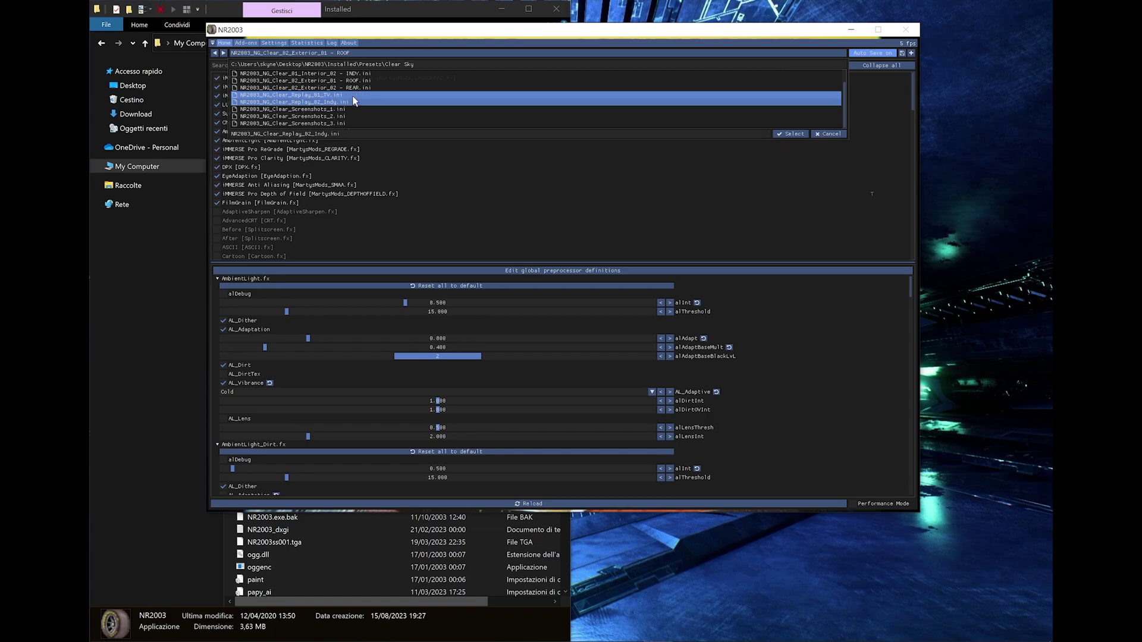
scroll(367, 86, "up", 1)
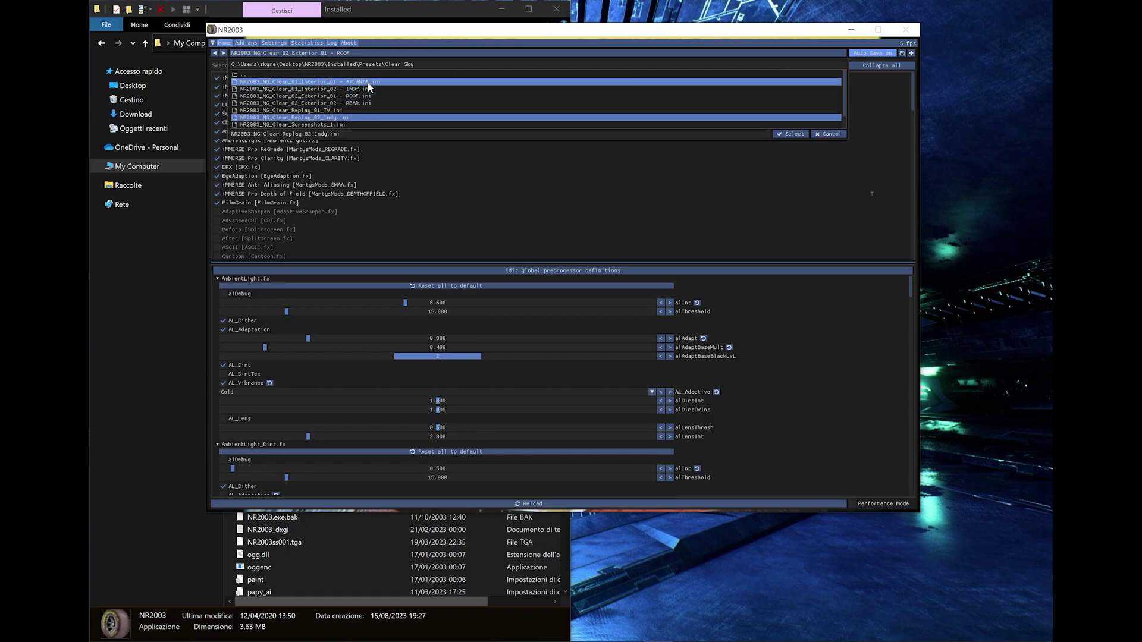
left_click(368, 85)
key("Home")
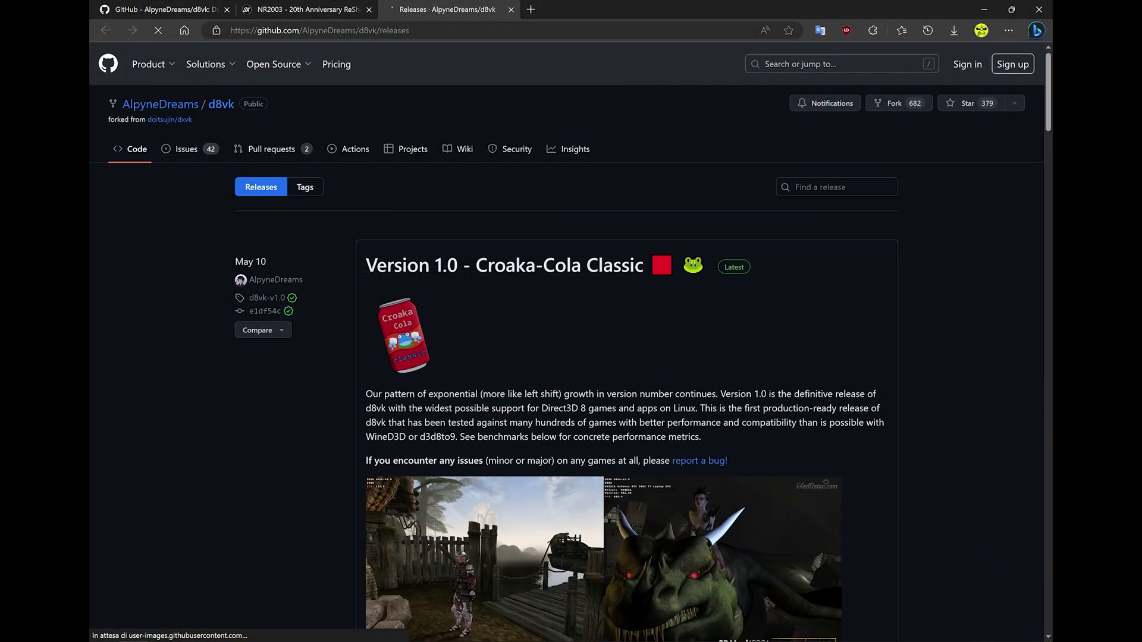
Review Option B of the Vulkan instructions on the Gumroad page and download d8vk-v1.0.tar.gz from the d8vk GitHub releases.
key("ctrl+shift+Tab")
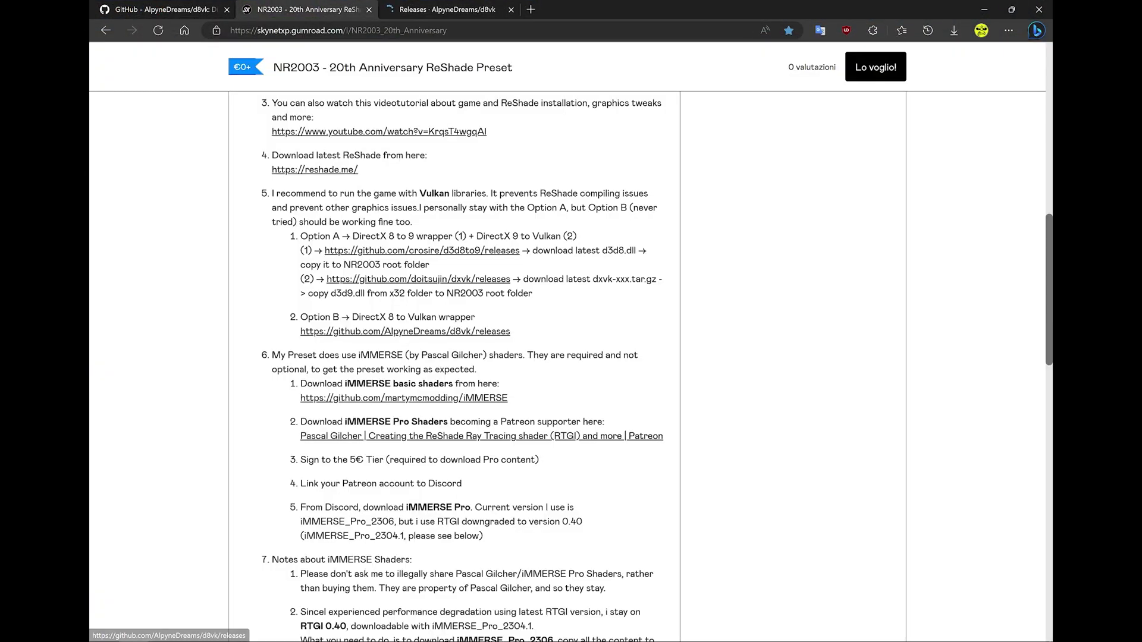
key("ctrl+Tab")
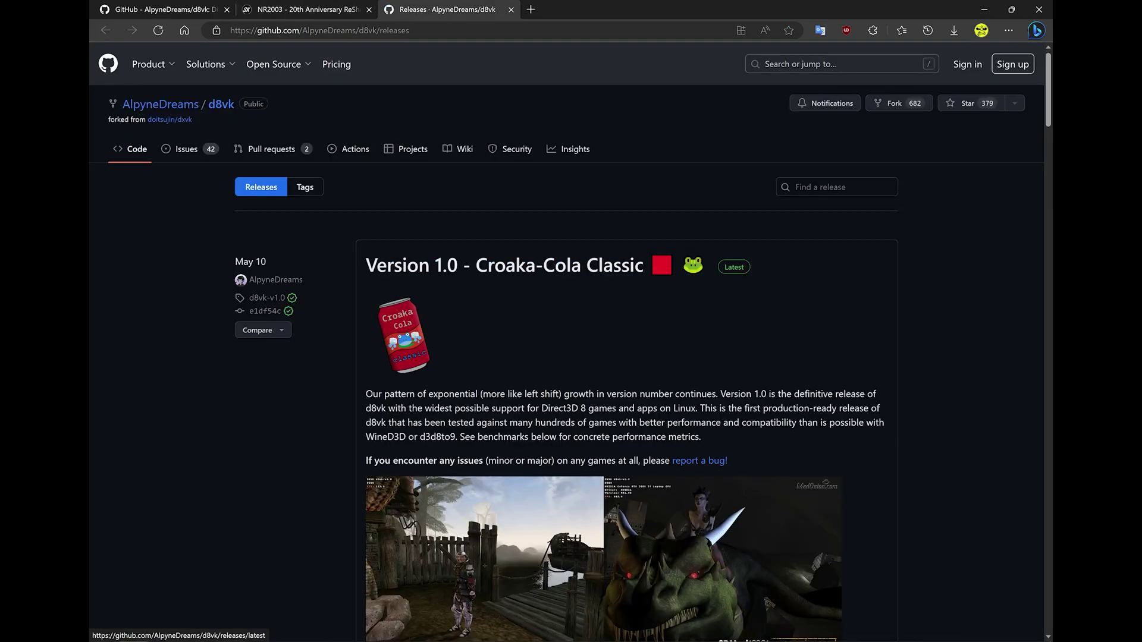
scroll(618, 342, "down", 8)
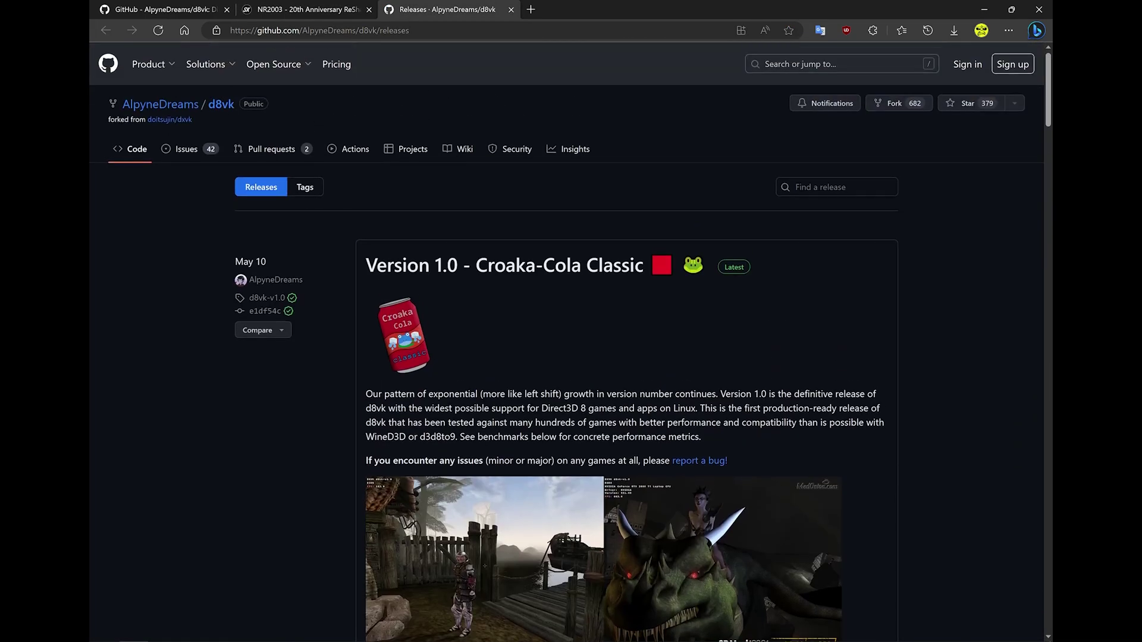
scroll(618, 342, "down", 18)
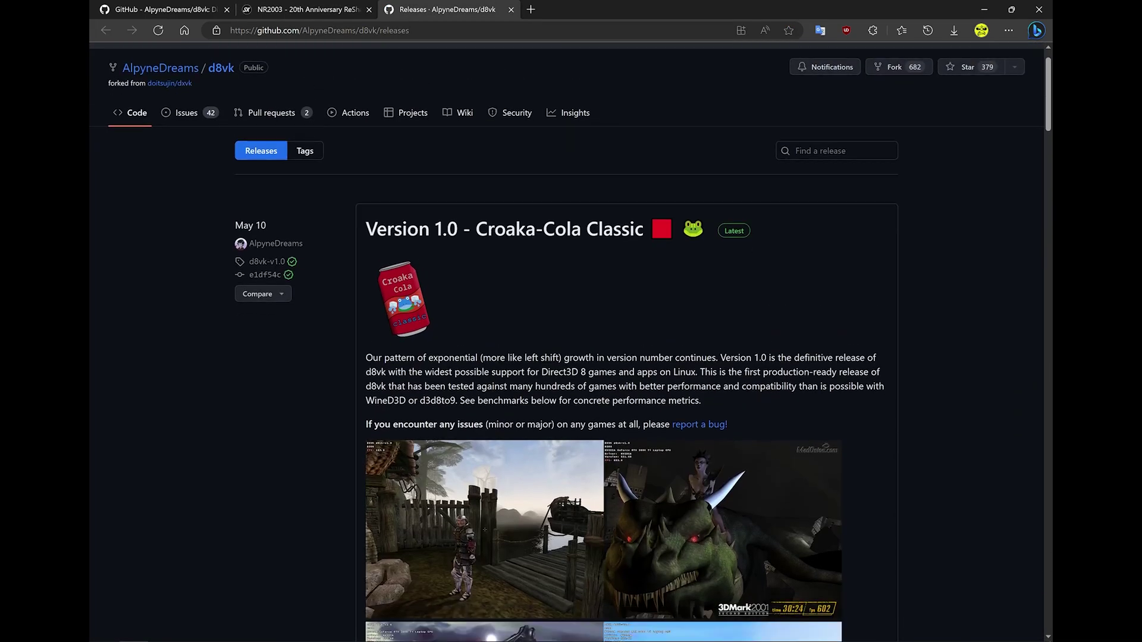
scroll(619, 342, "down", 15)
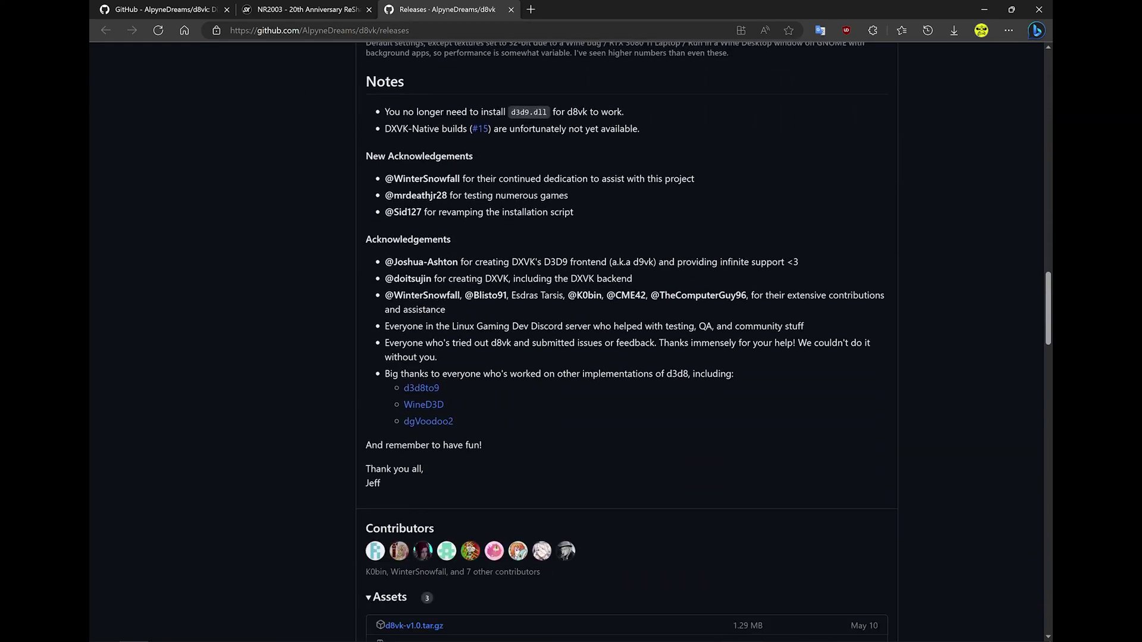
left_click(414, 266)
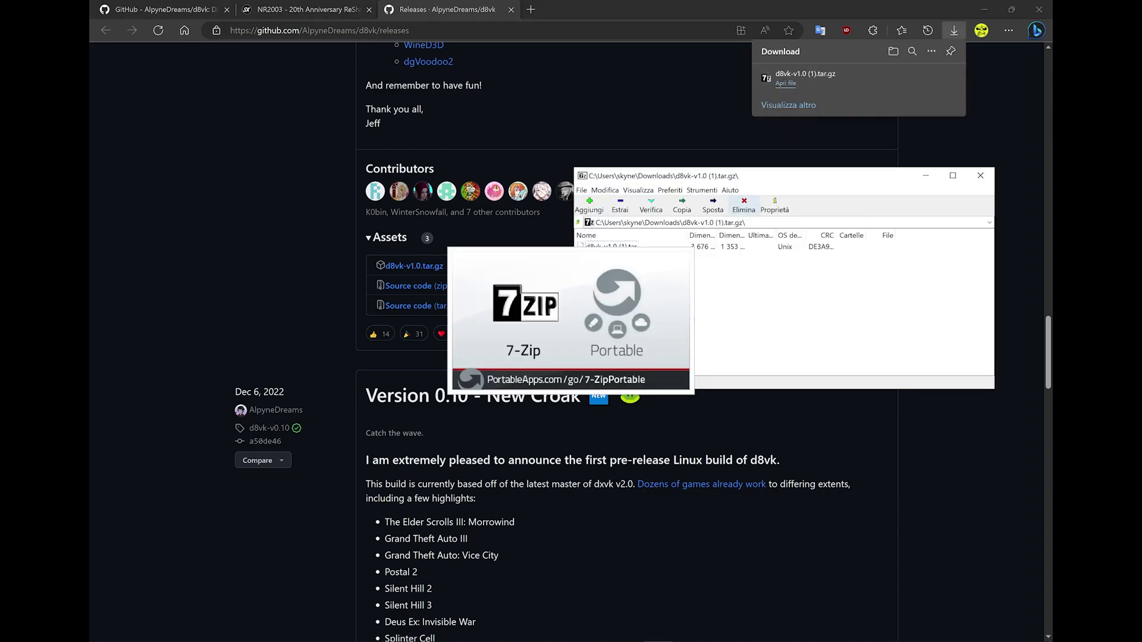
Replace d3d8.dll in the game's Installed folder with the one from the d8vk archive's x32 folder.
double_click(495, 230)
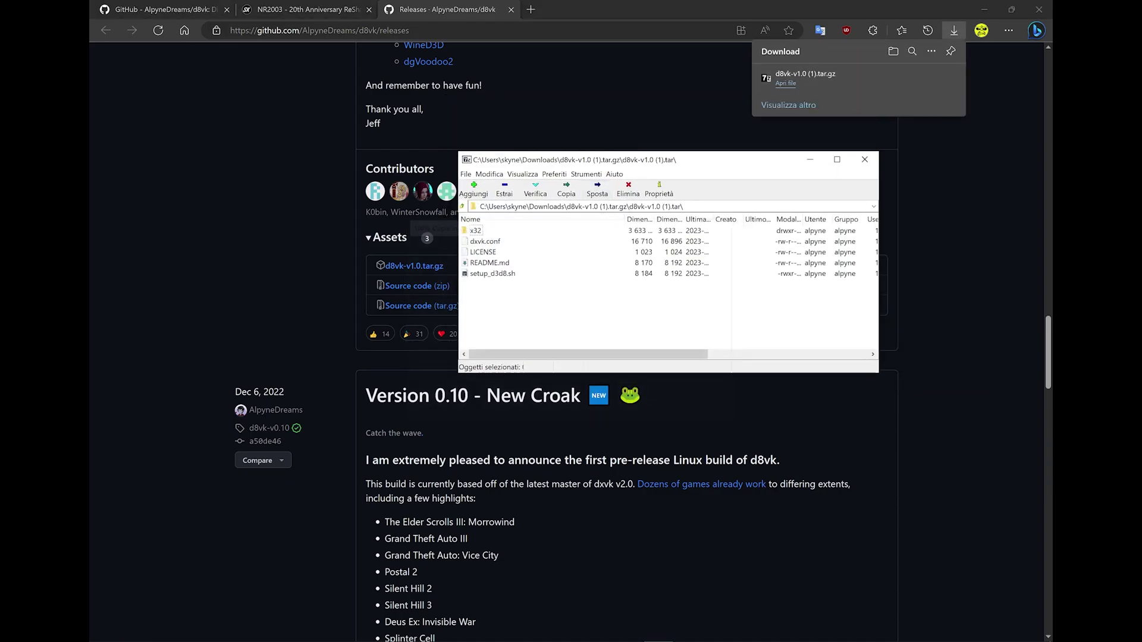
double_click(475, 231)
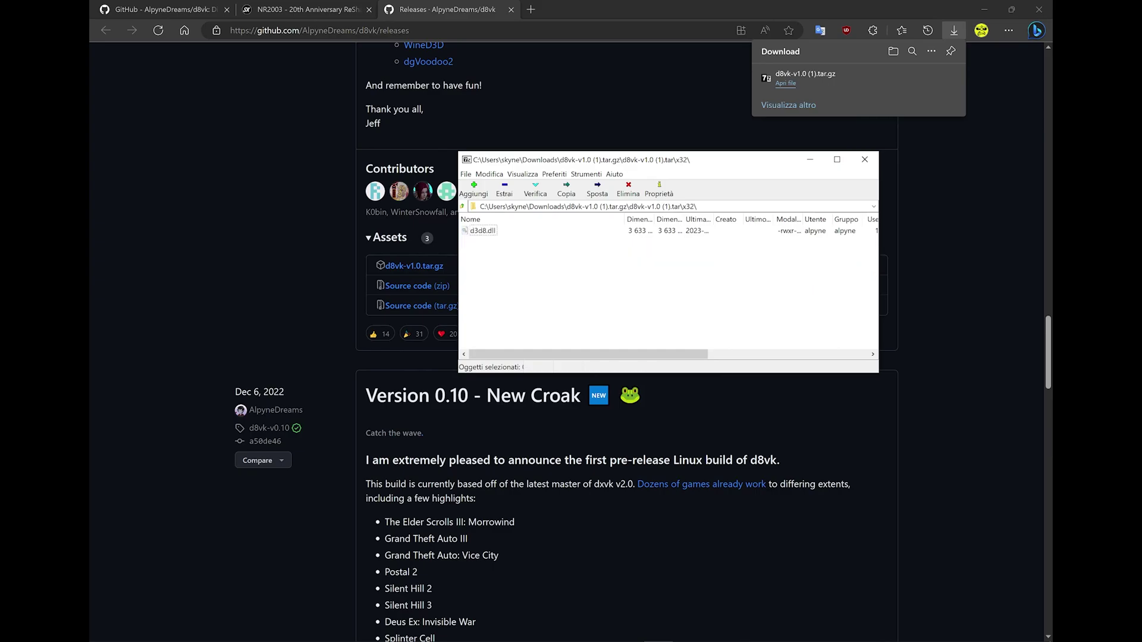
left_click(483, 231)
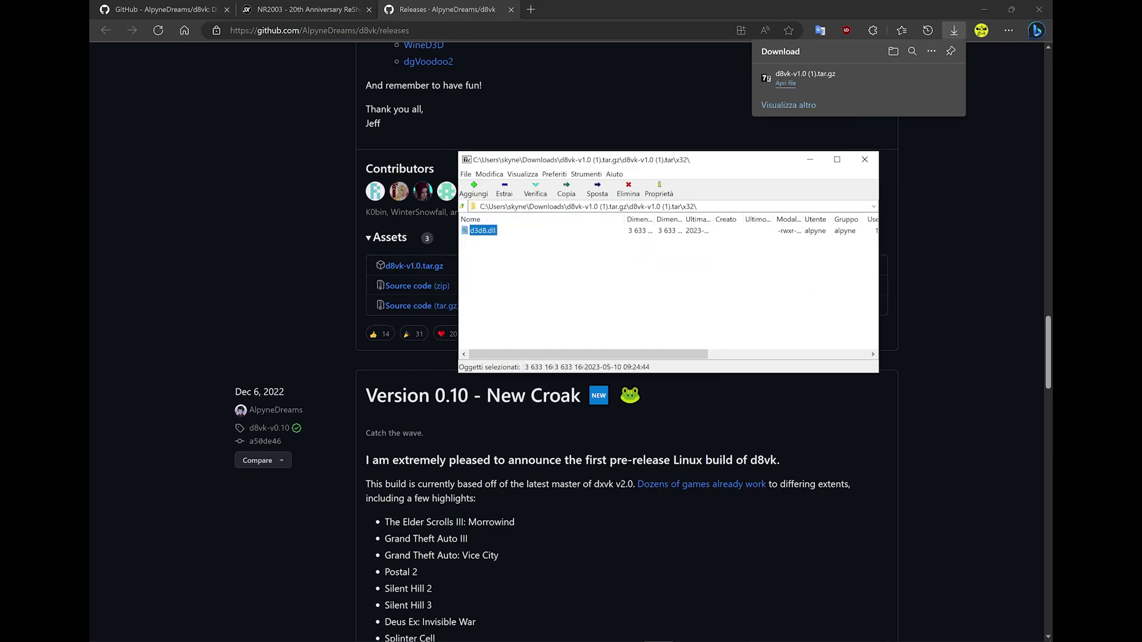
left_click(984, 9)
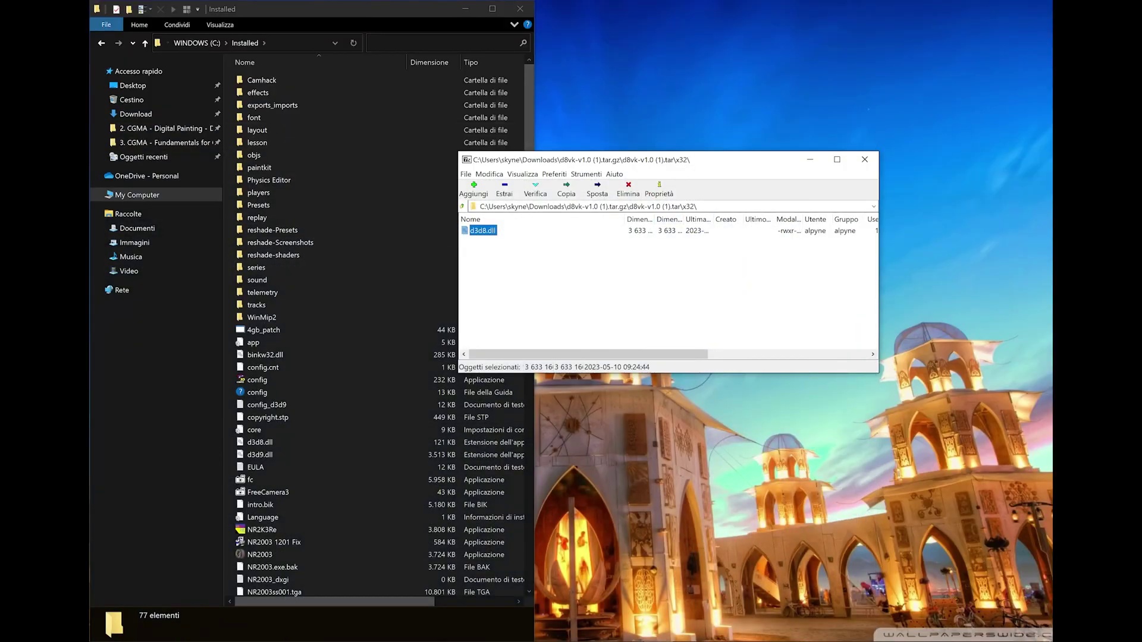
left_click_drag(714, 159, 866, 102)
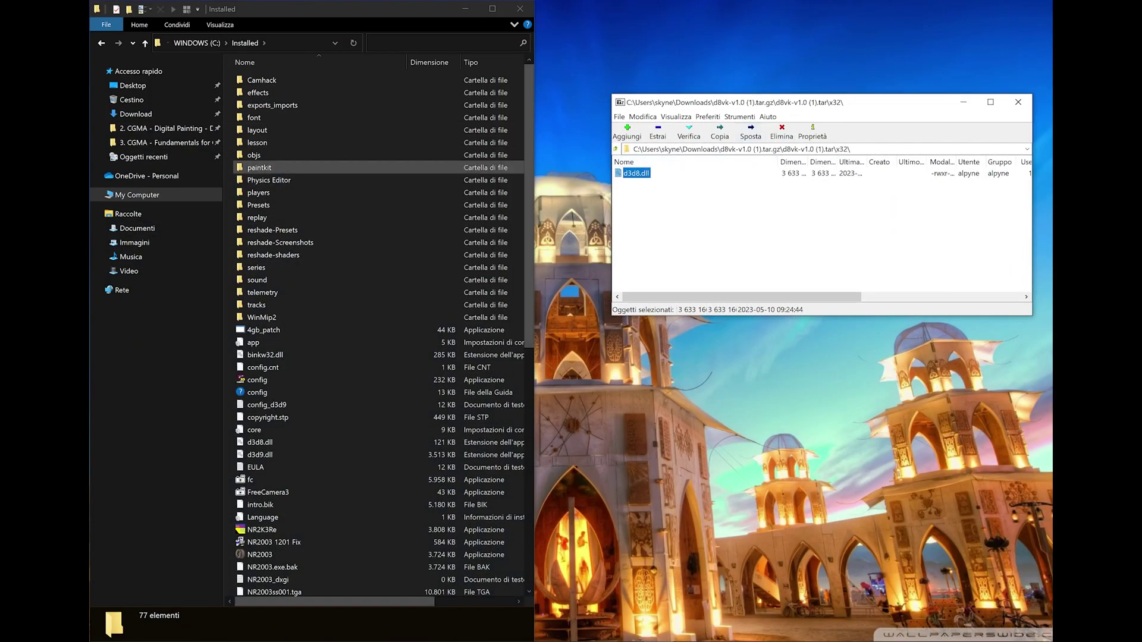
left_click_drag(259, 167, 333, 357)
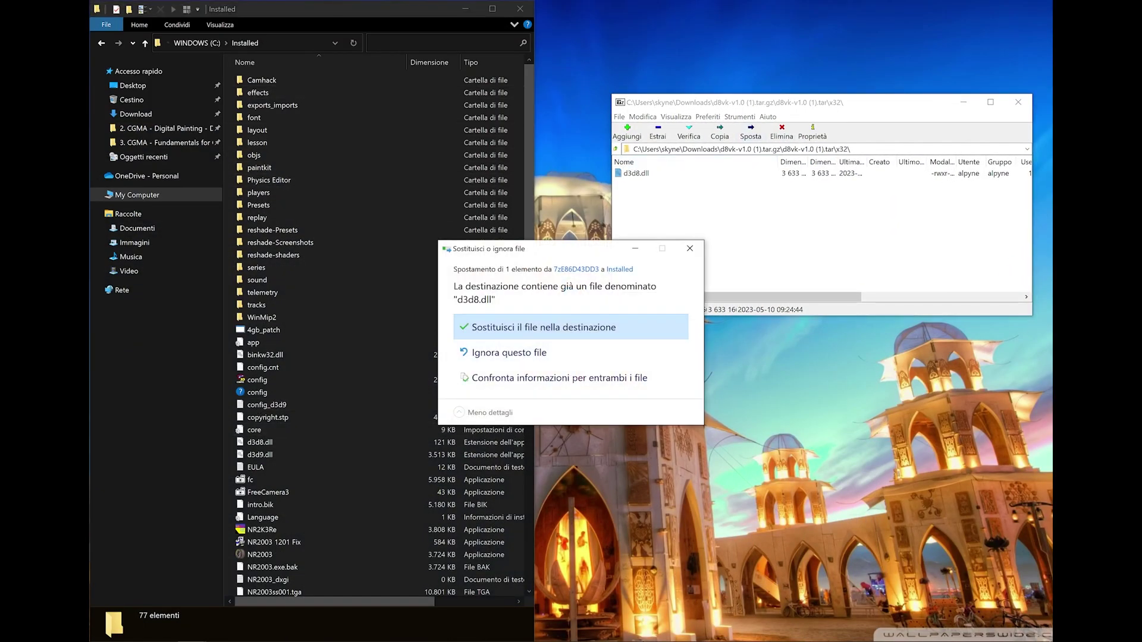
left_click(543, 327)
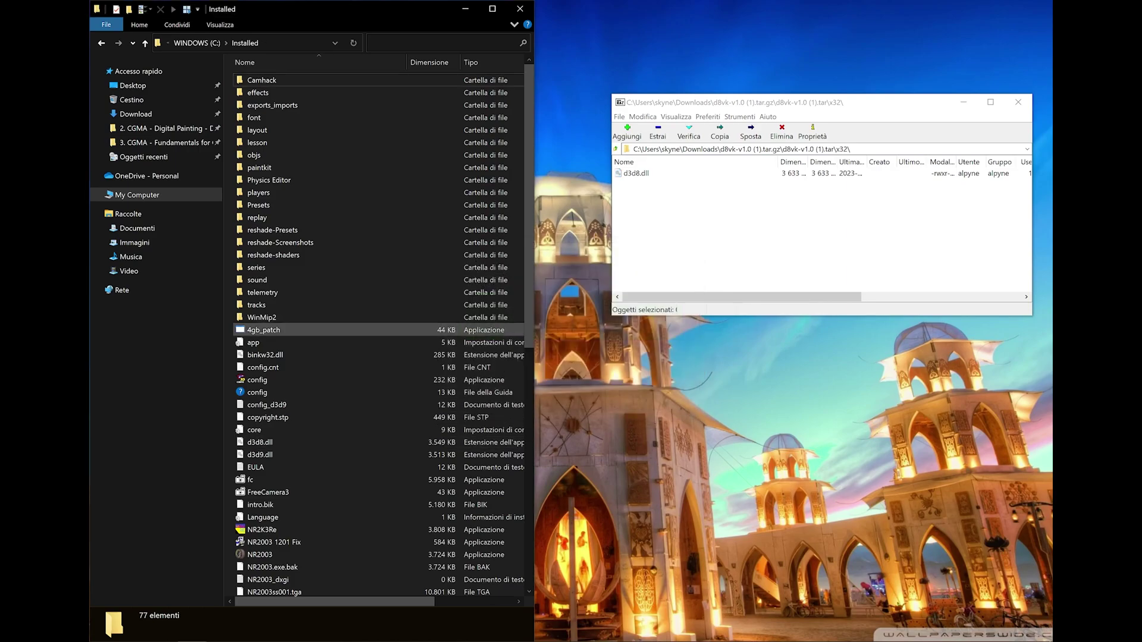
Delete d3d9.dll from the Installed folder, and launch NR2003 into an Atlanta Motor Speedway testing session.
scroll(285, 329, "down", 3)
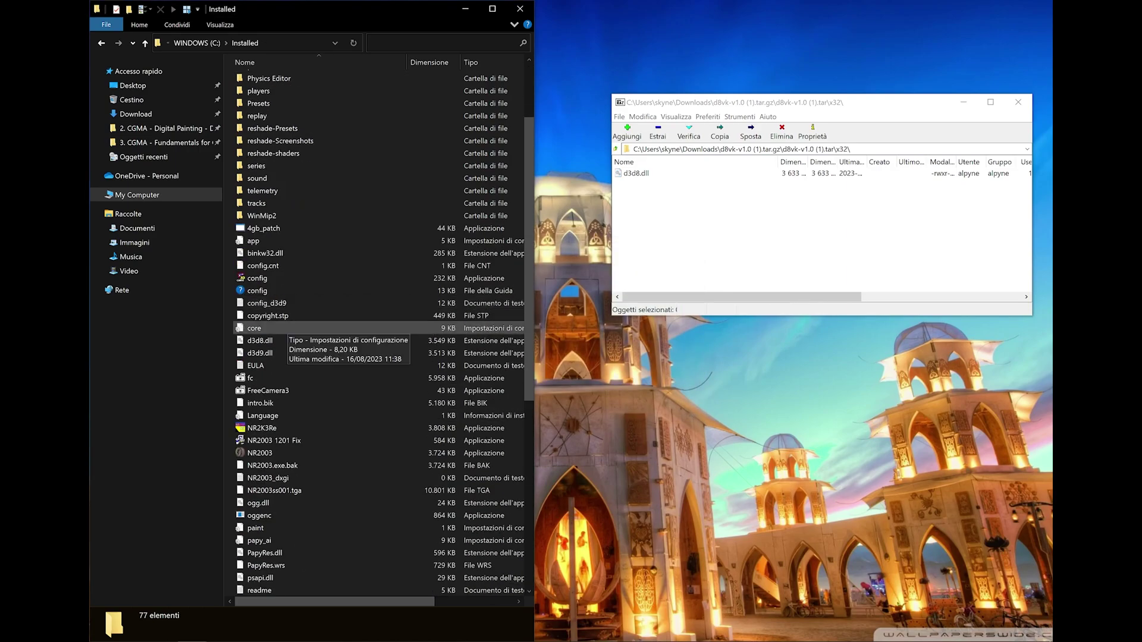
left_click(260, 353)
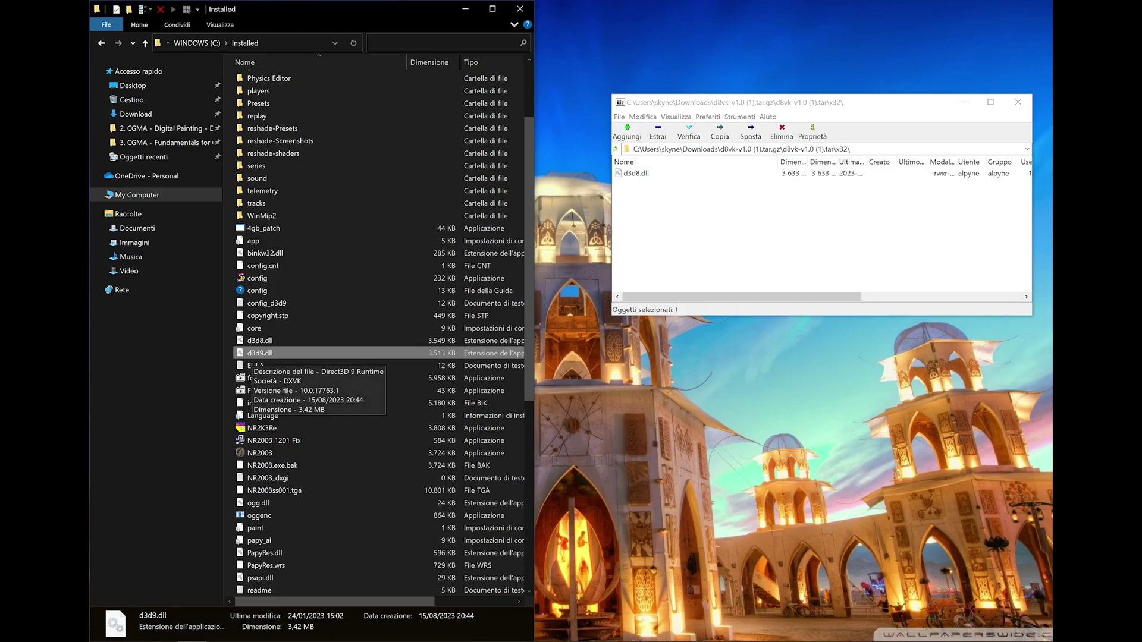
key("Delete")
double_click(260, 440)
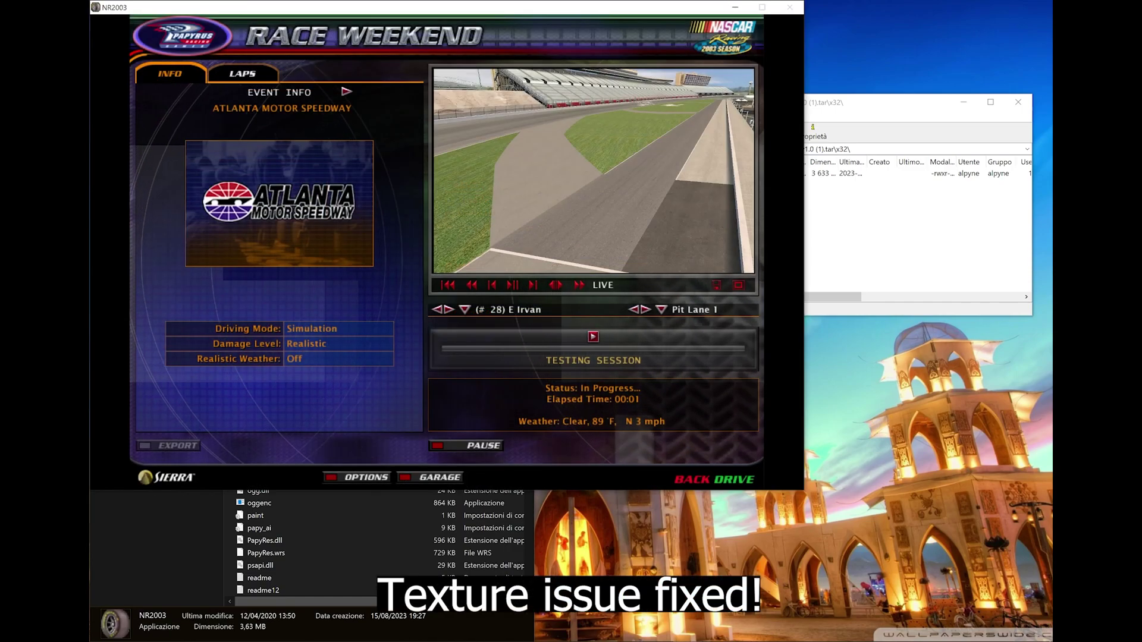
key("Return")
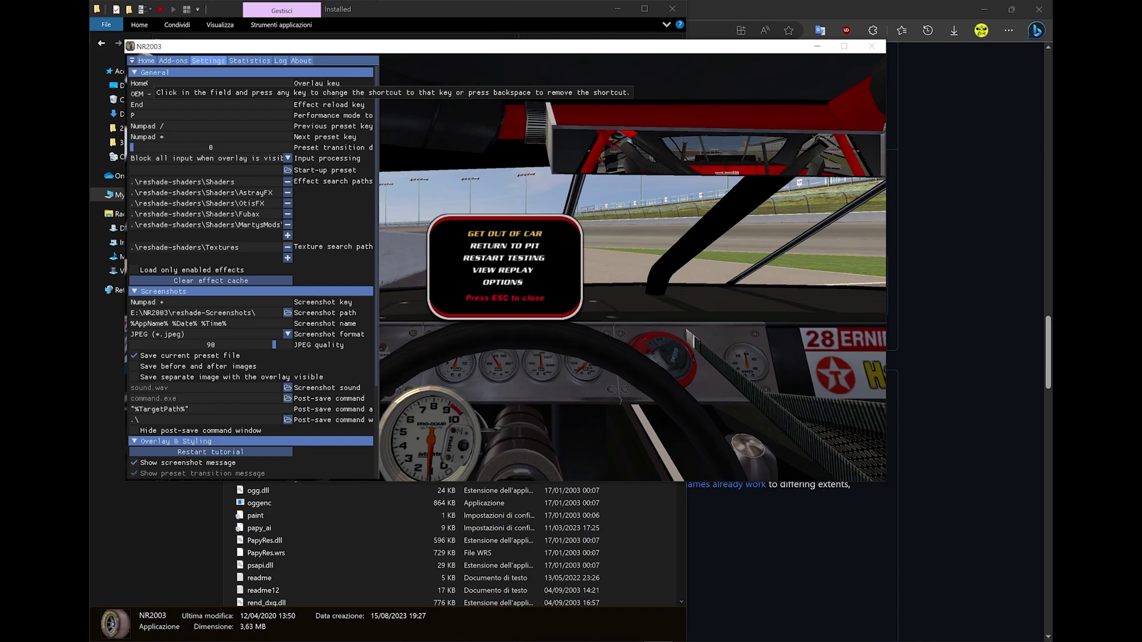
Examine the shortcut keys for the overlay, effect toggle, effect reload and performance mode in ReShade's settings.
key("Home")
key("Home")
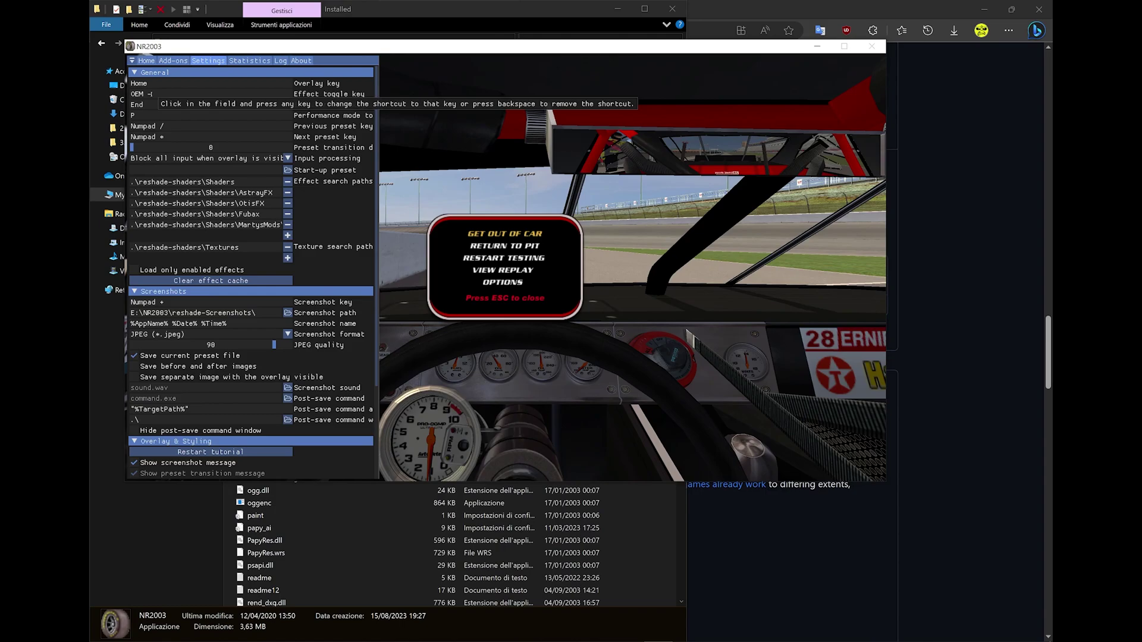
left_click(146, 60)
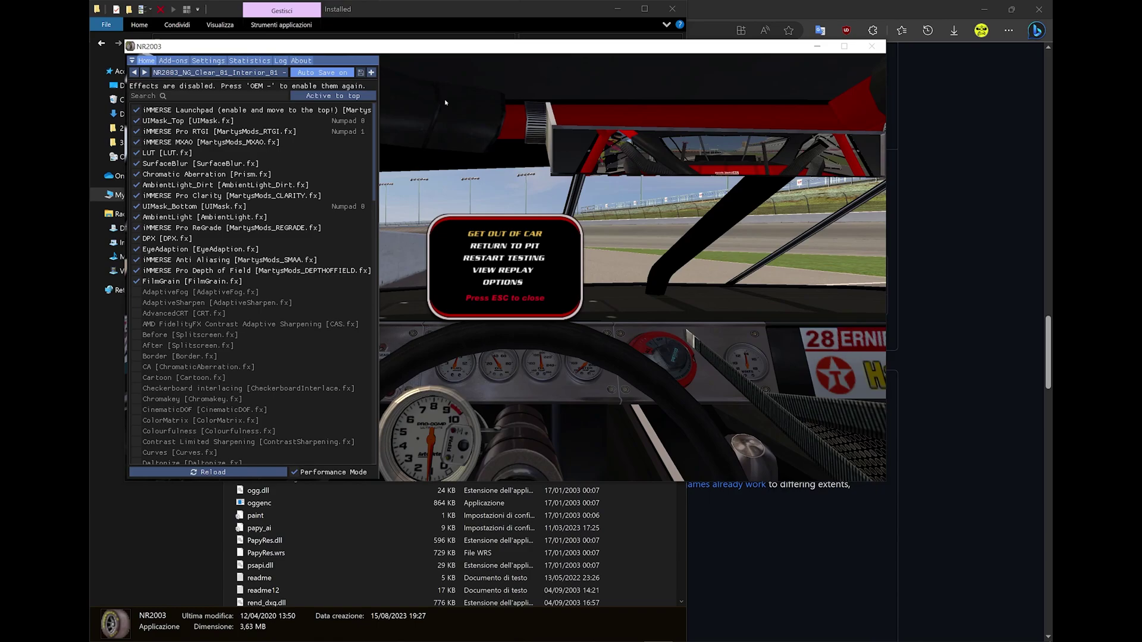
left_click(208, 60)
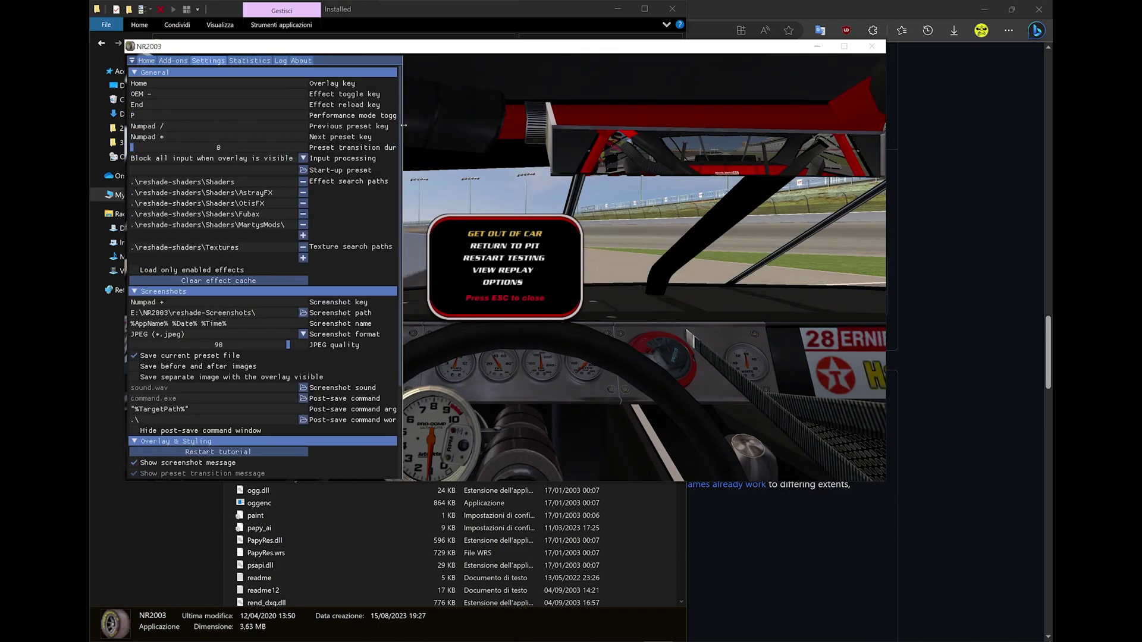
mouse_move(389, 117)
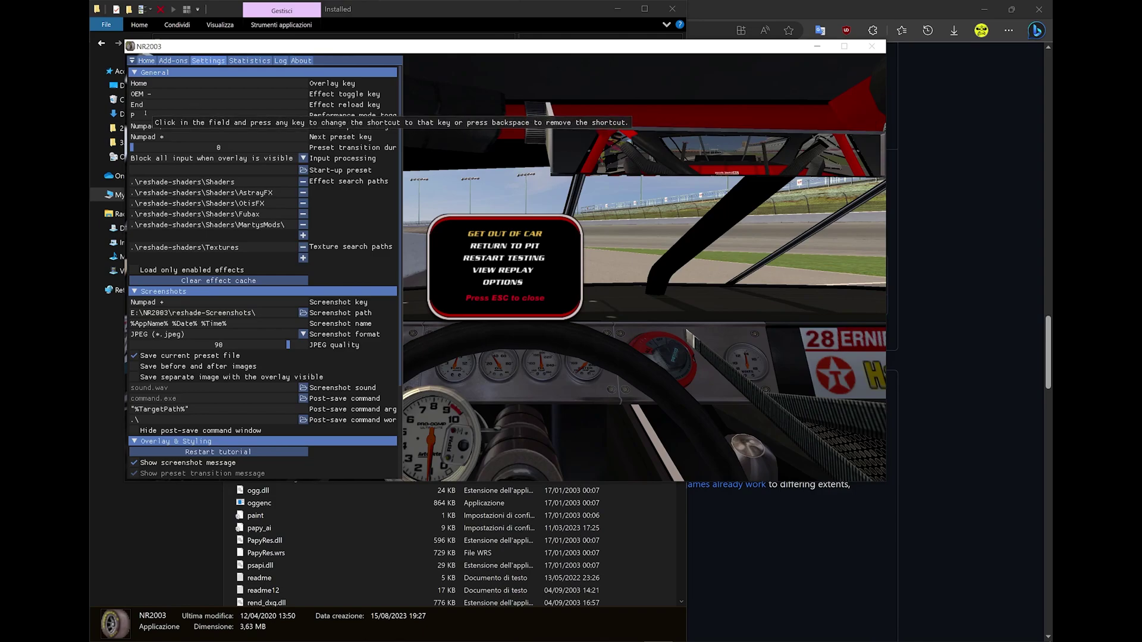
left_click(145, 61)
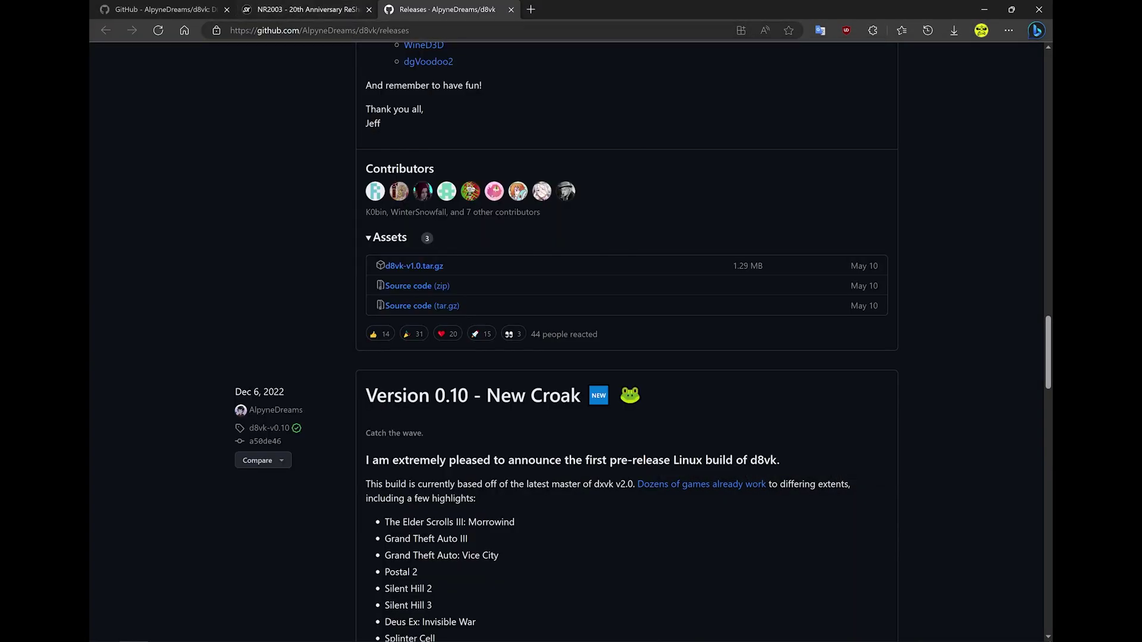
Consult the Z-Depth Buffer example on the Gumroad page and select the 2560x1440 D24S8 buffer in ReShade's Generic Depth add-on.
left_click(324, 9)
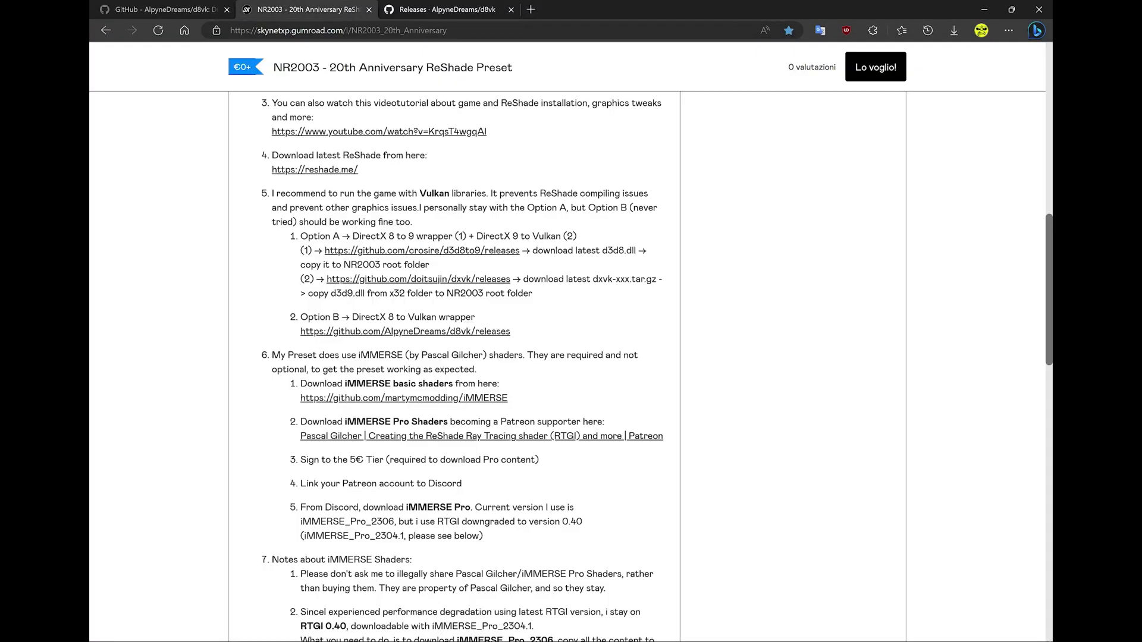
scroll(462, 369, "down", 18)
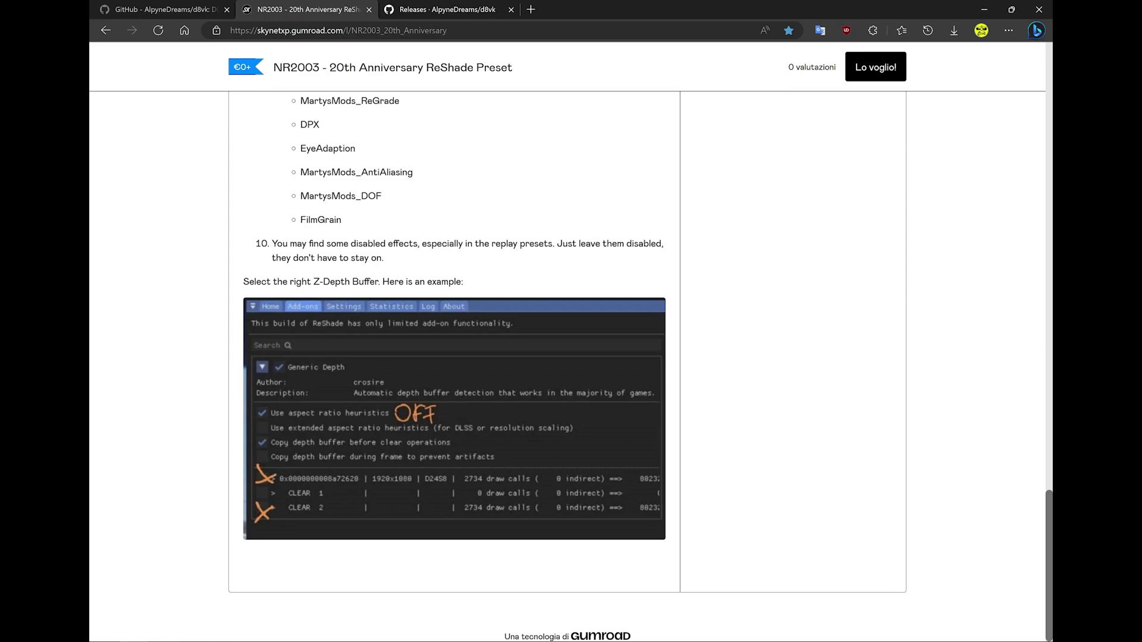
left_click(984, 10)
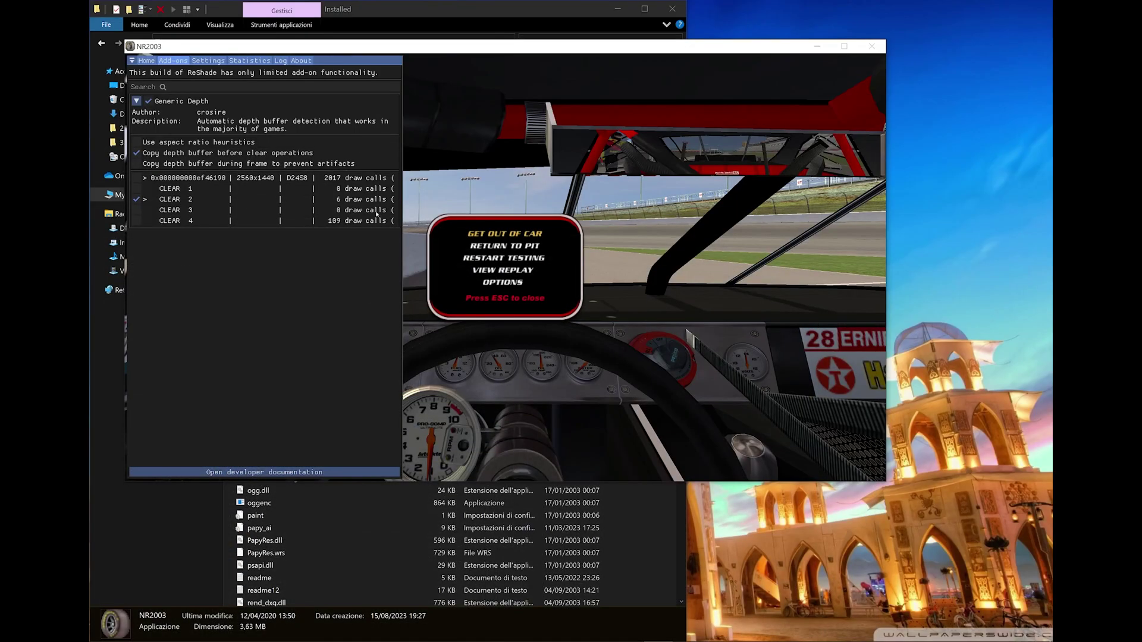
left_click(148, 211)
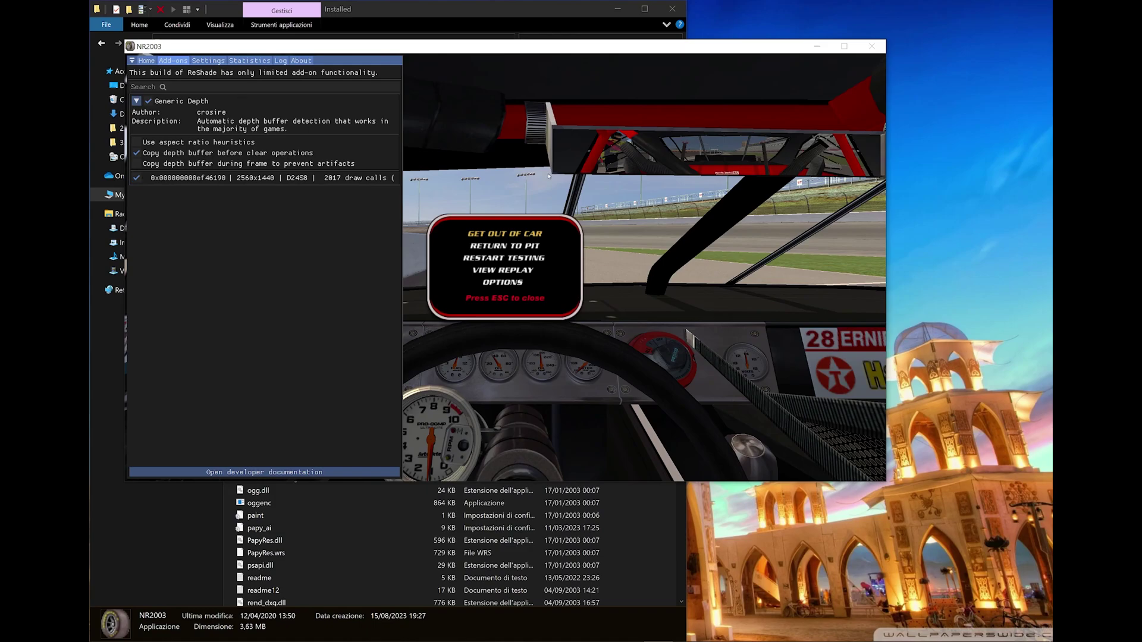
key("Home")
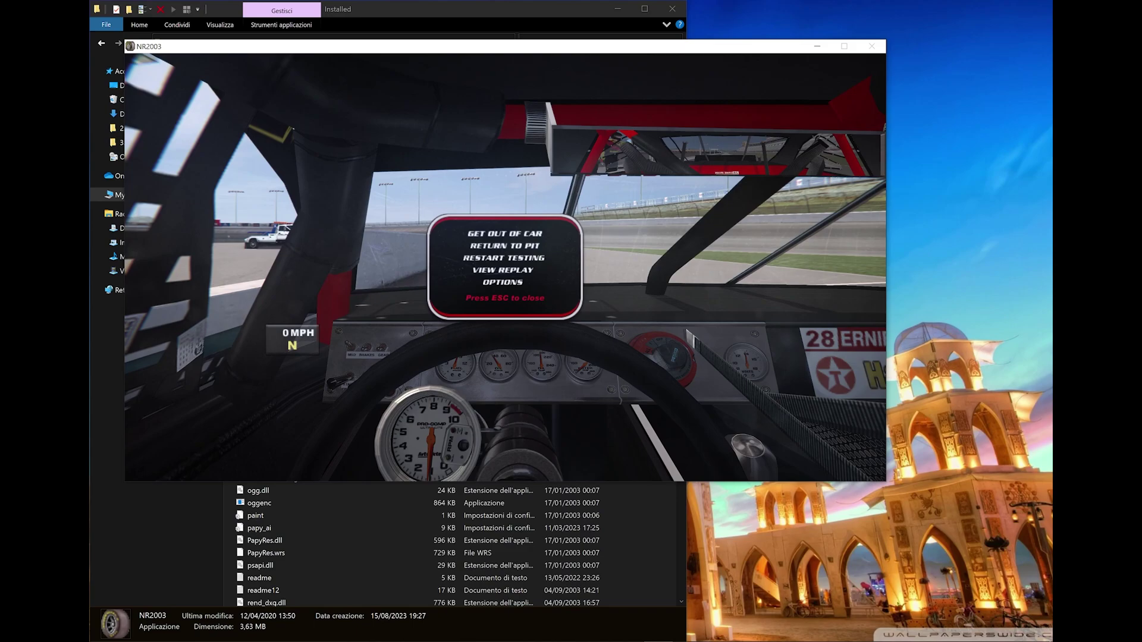
Find the DisplayDepth effect in ReShade's effect list, enable it and move it to the top of the load order.
key("Home")
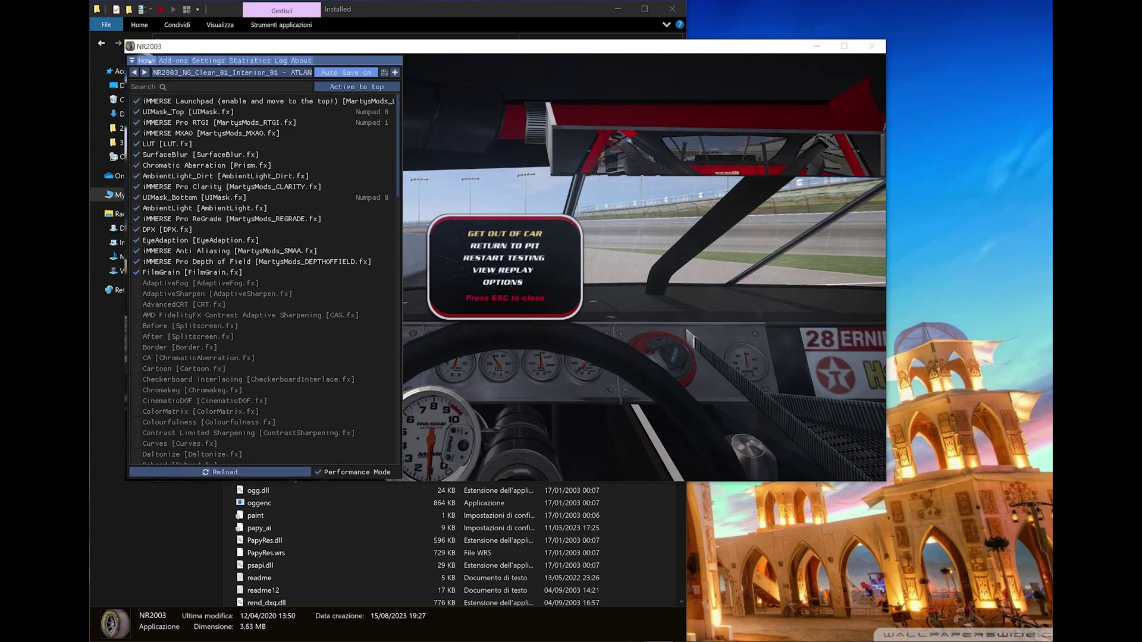
left_click(180, 87)
type("displ")
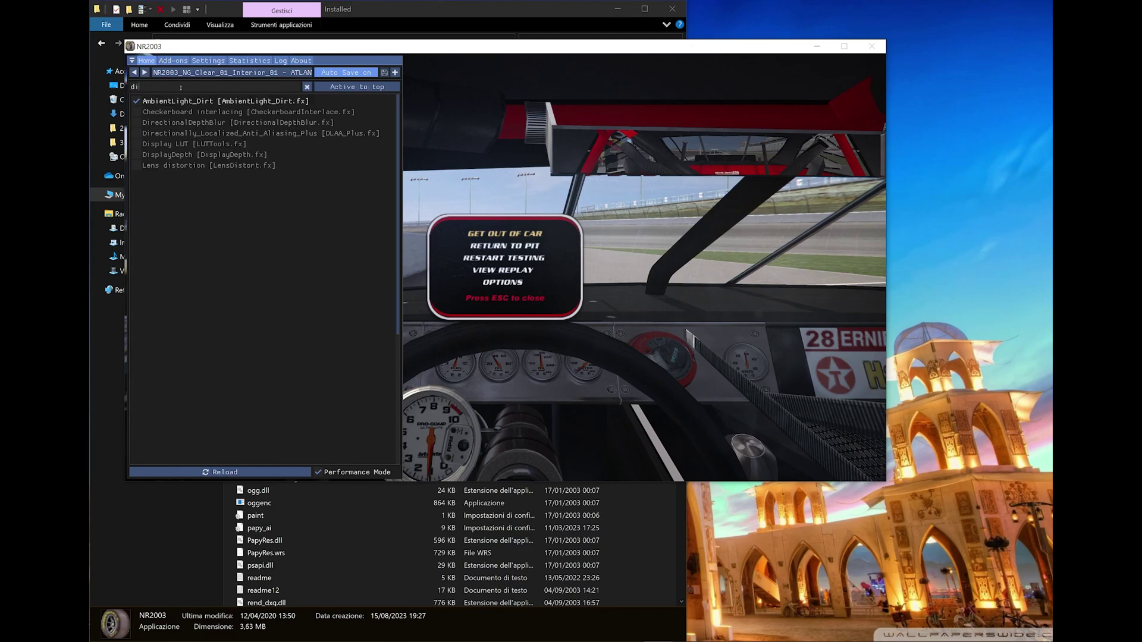
left_click(173, 111)
right_click(173, 111)
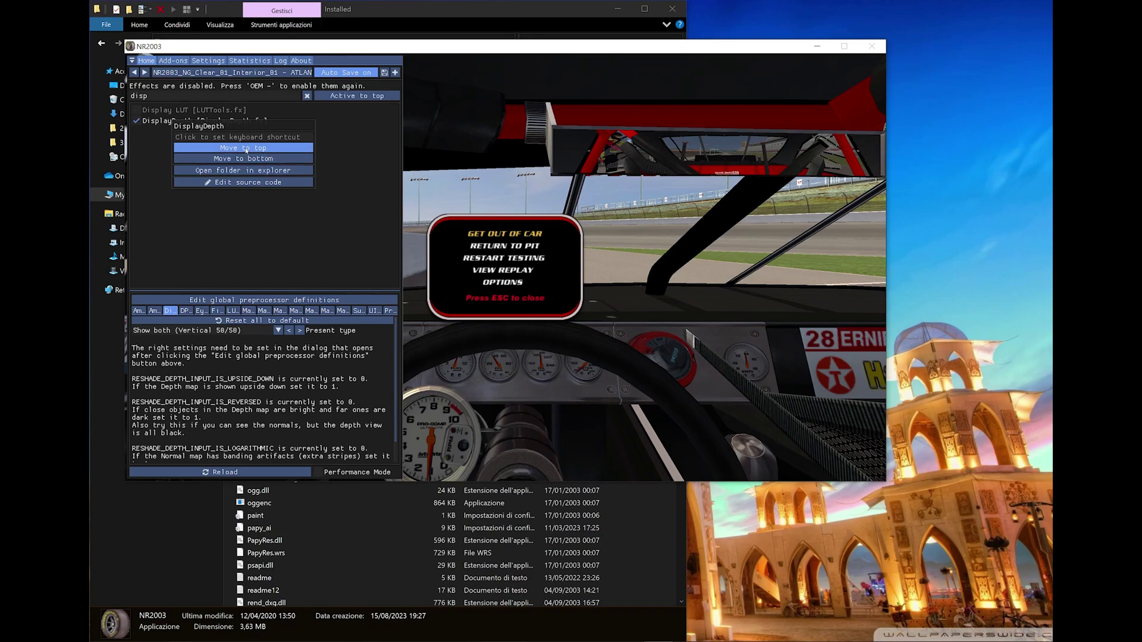
left_click(245, 148)
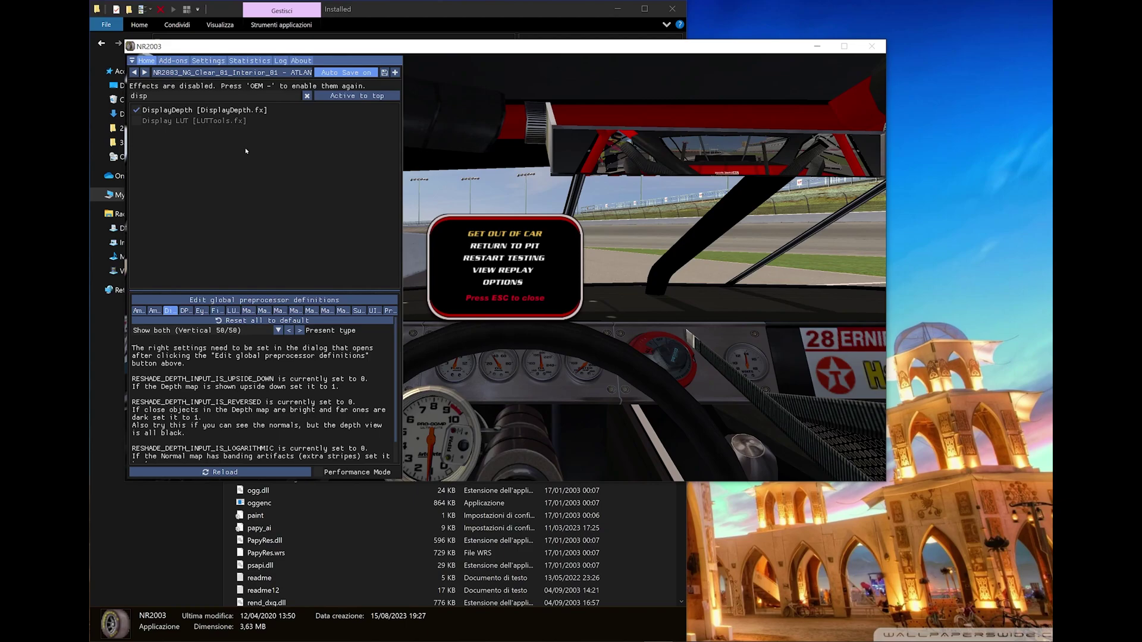
Inspect DisplayDepth's settings and compare its Normal map, Show both (Vertical 50/50) and Depth map present types in the game view.
scroll(321, 386, "down", 1)
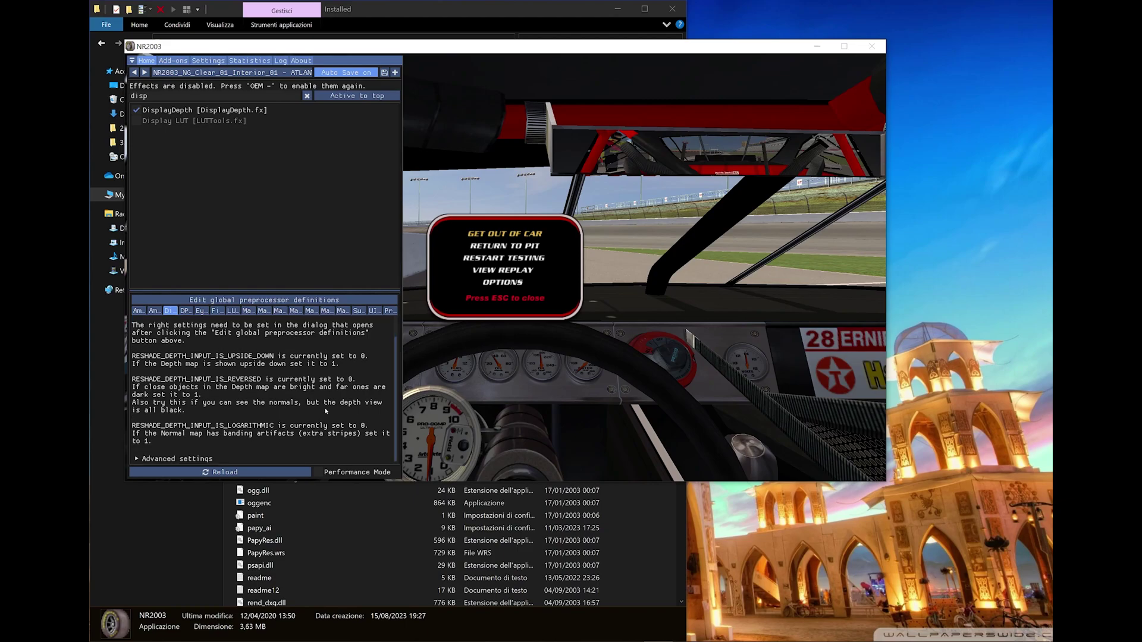
left_click(173, 458)
scroll(247, 375, "down", 6)
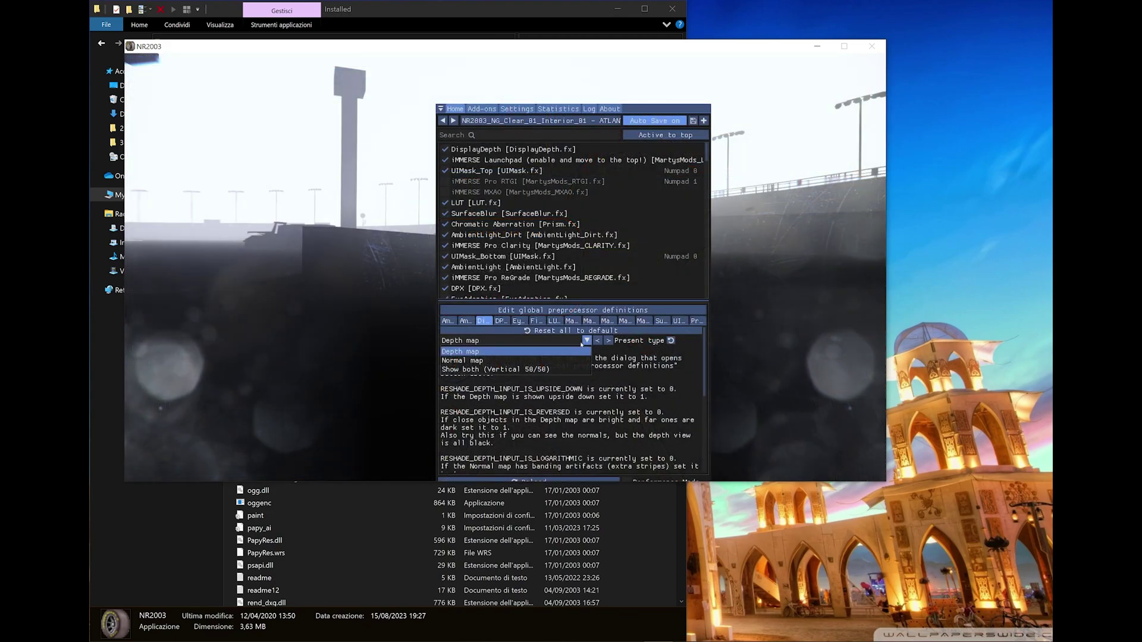
left_click(492, 361)
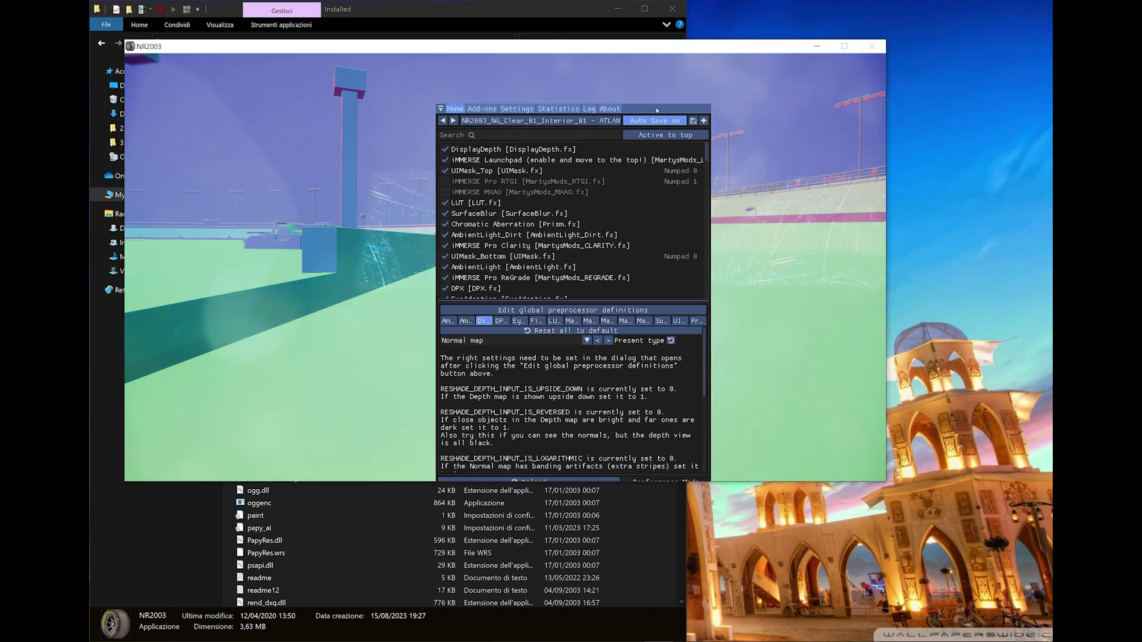
left_click(609, 341)
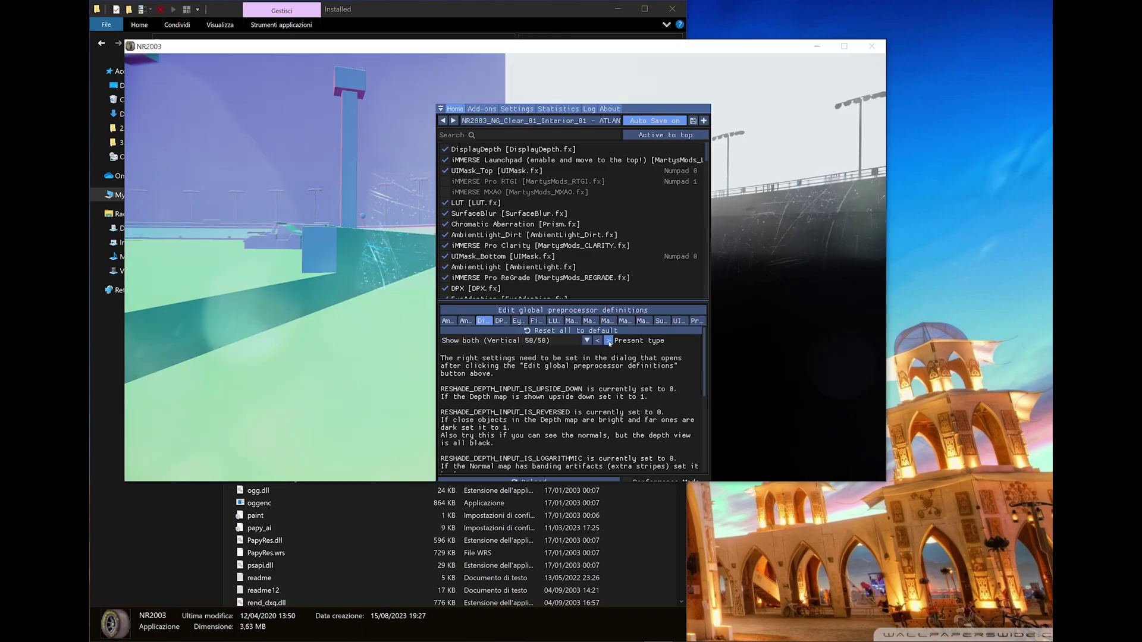
left_click(609, 341)
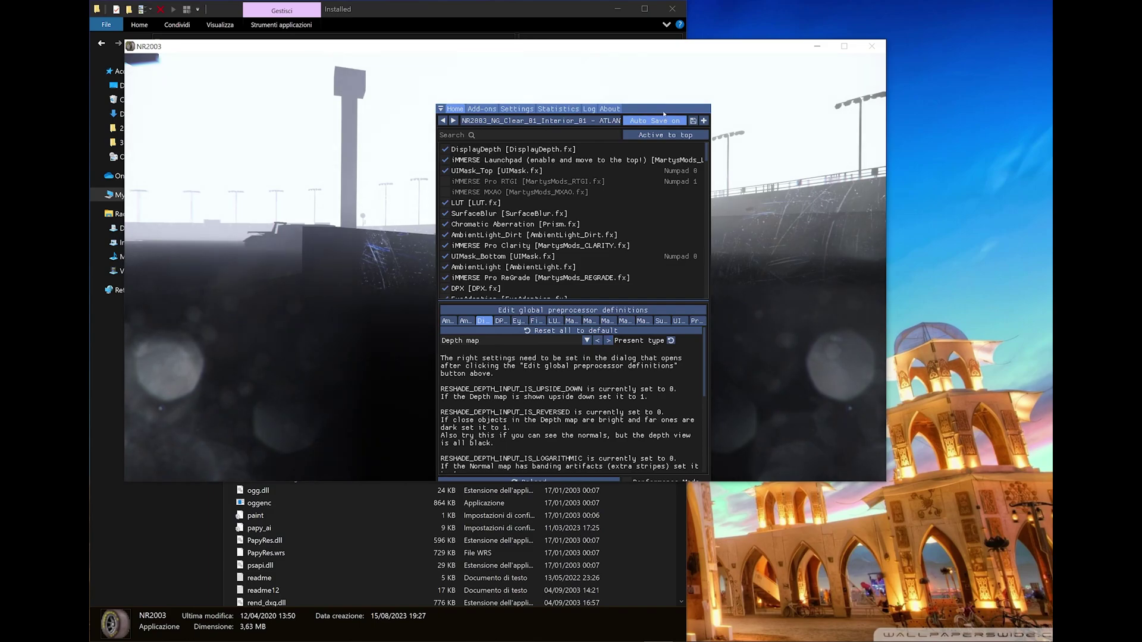
key("Home")
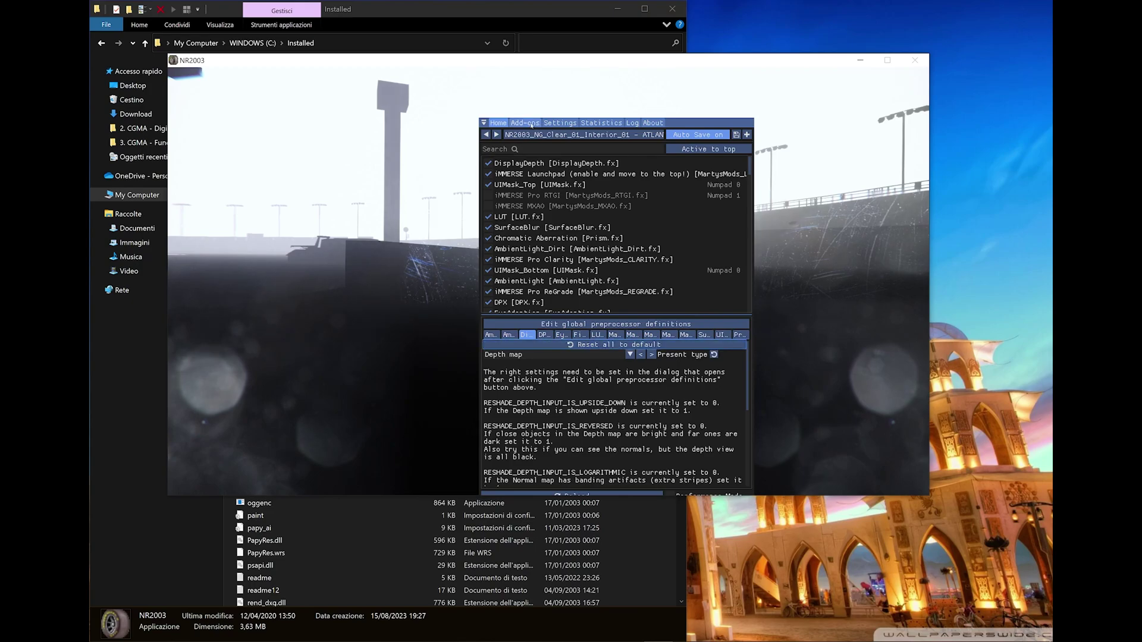
Try the CLEAR 4 entry of the 2560x1440 D24S8 buffer in the Generic Depth add-on, and restore CLEAR 2.
left_click(525, 123)
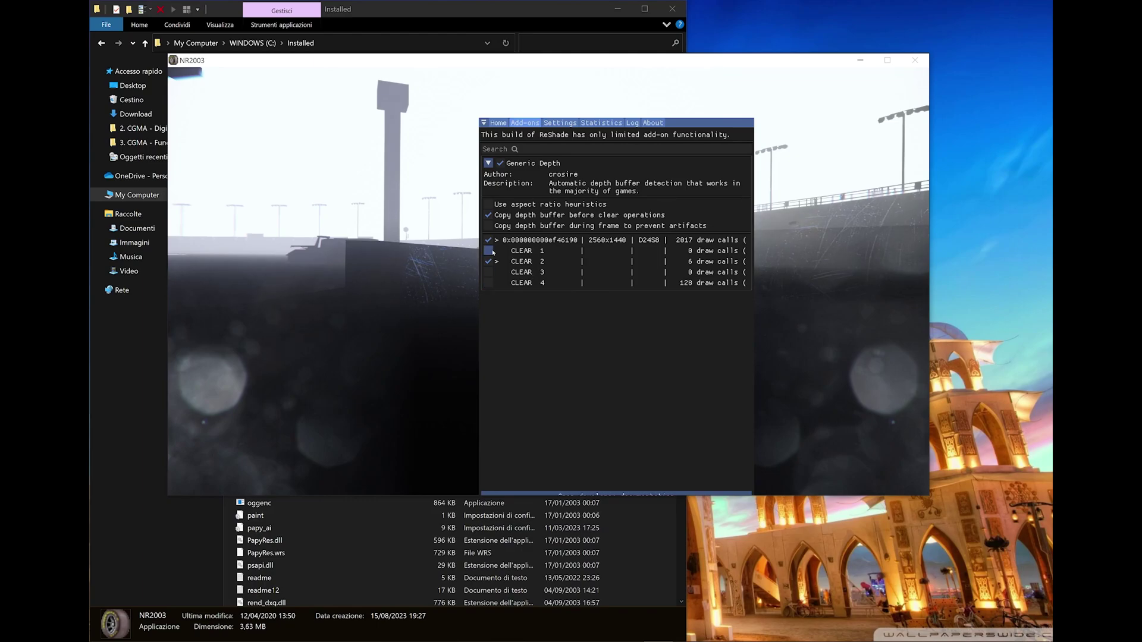
left_click(488, 283)
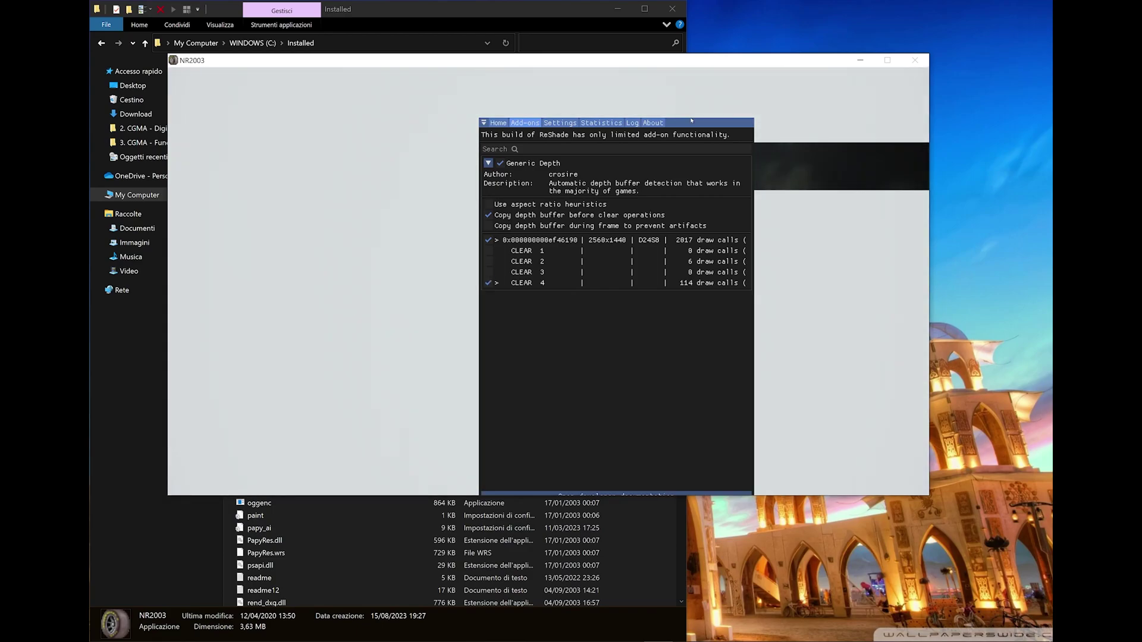
mouse_move(693, 123)
left_mouse_down()
mouse_move(471, 118)
mouse_move(482, 93)
left_mouse_up()
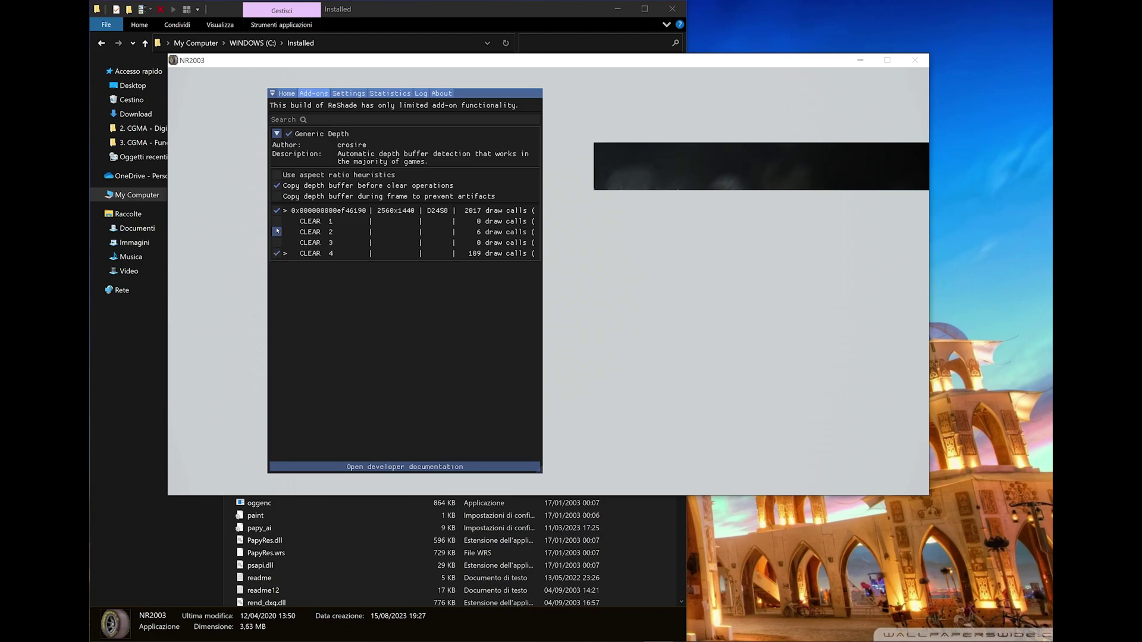
left_click(277, 231)
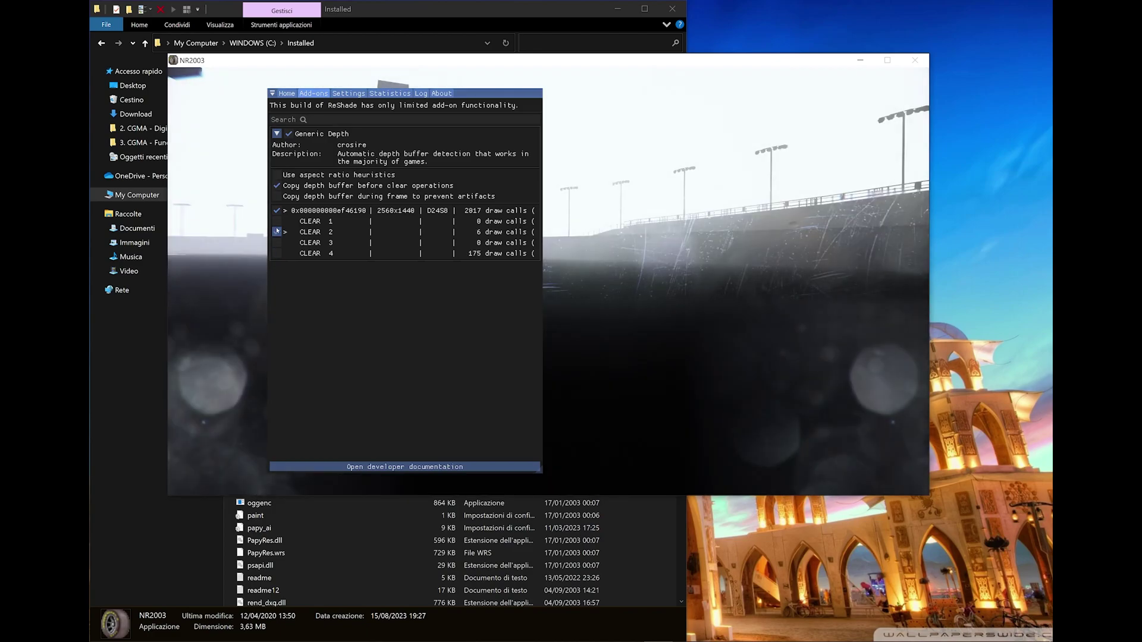
left_click(276, 232)
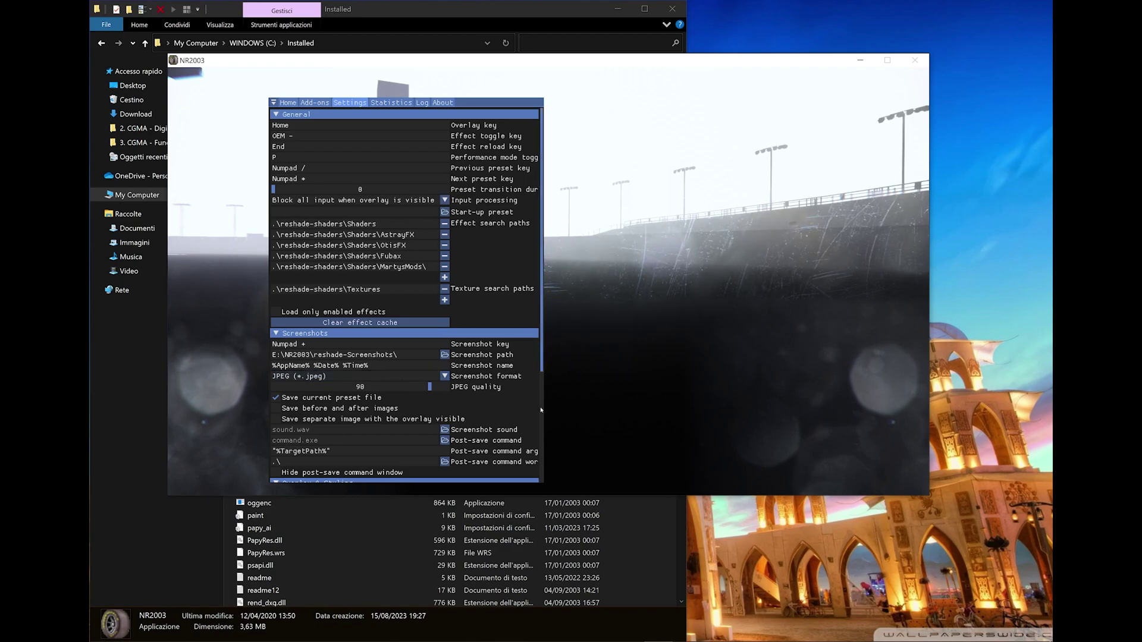
Examine the screenshot and overlay styling options in ReShade's settings.
scroll(541, 409, "down", 3)
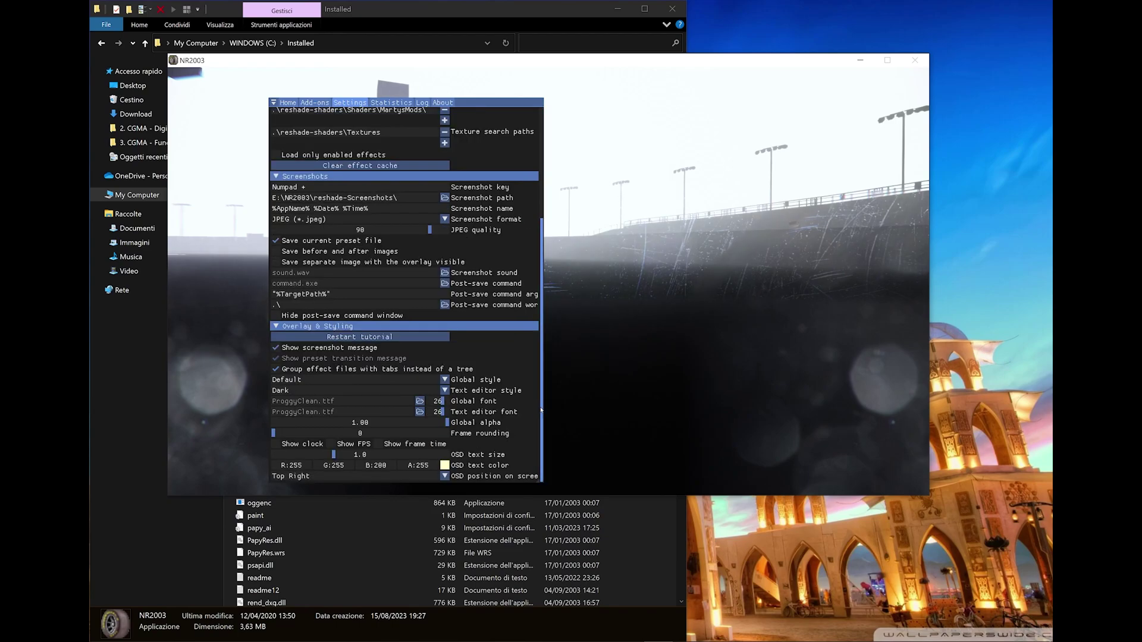